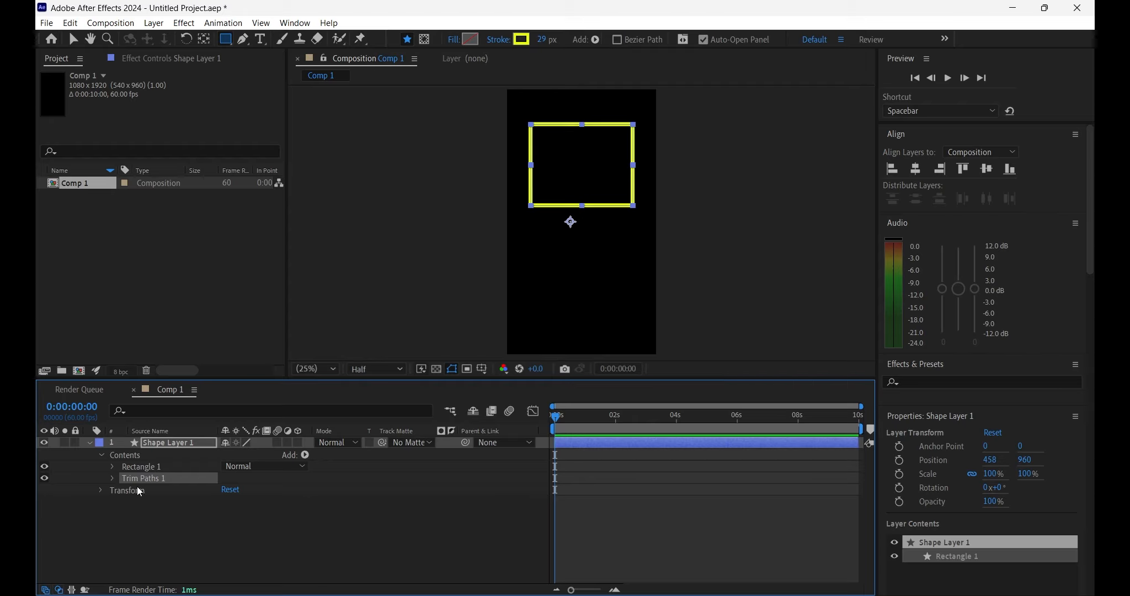
Step: Keyframe the rectangle's Trim Paths Start from 100% at the first frame to 0% at 0:00:02:01
{"action": "left_click", "coordinate": [111, 479]}
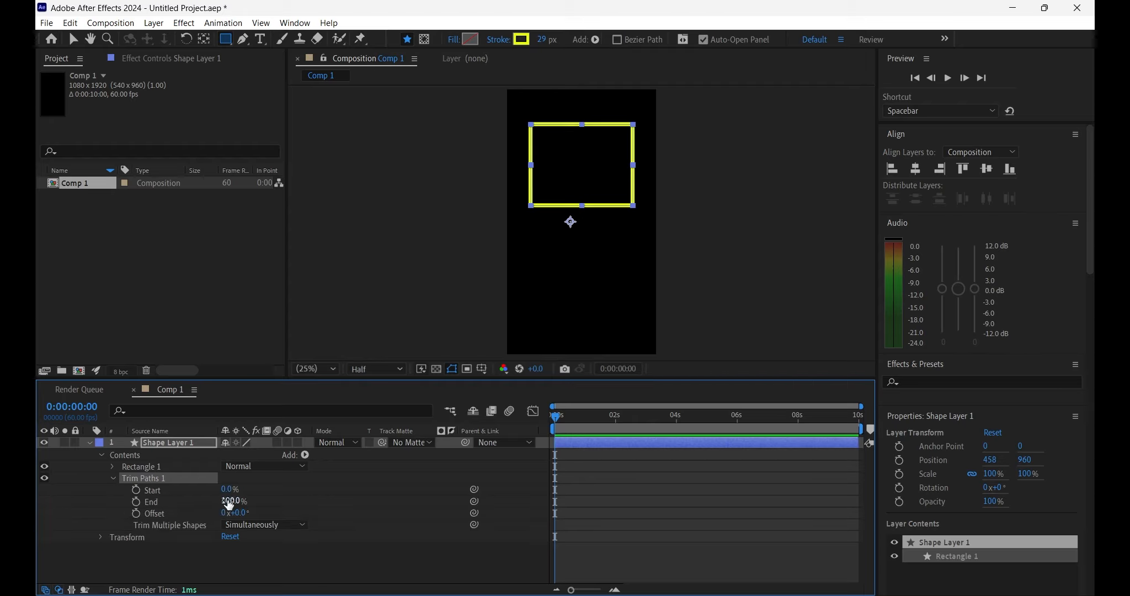
{"action": "mouse_move", "coordinate": [231, 495]}
{"action": "left_mouse_down"}
{"action": "mouse_move", "coordinate": [331, 494]}
{"action": "mouse_move", "coordinate": [237, 495]}
{"action": "mouse_move", "coordinate": [311, 494]}
{"action": "left_mouse_up"}
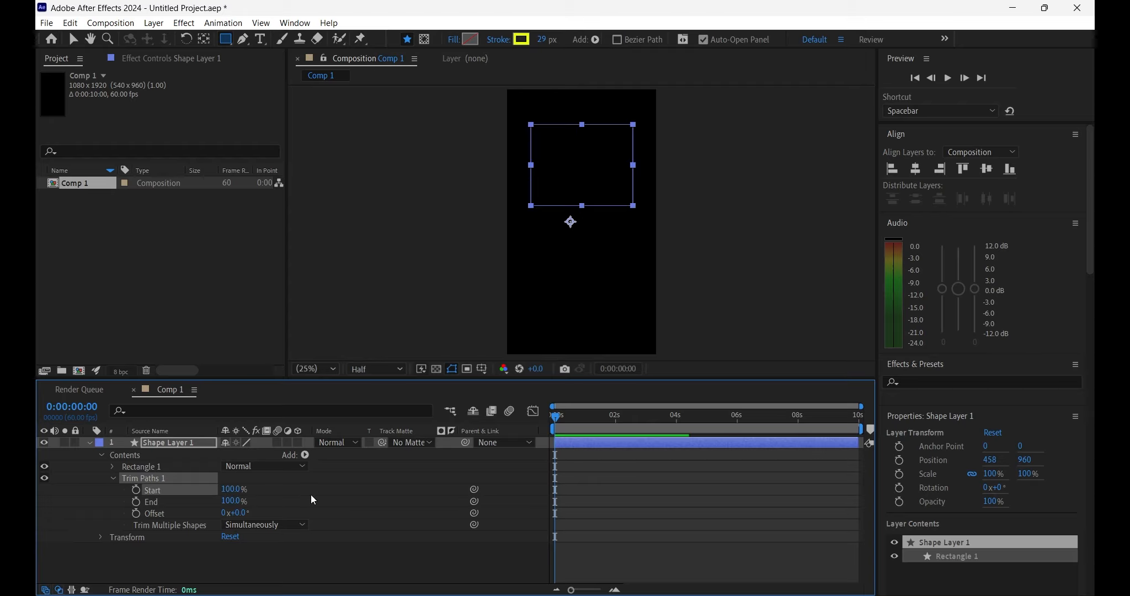
{"action": "left_click", "coordinate": [135, 488]}
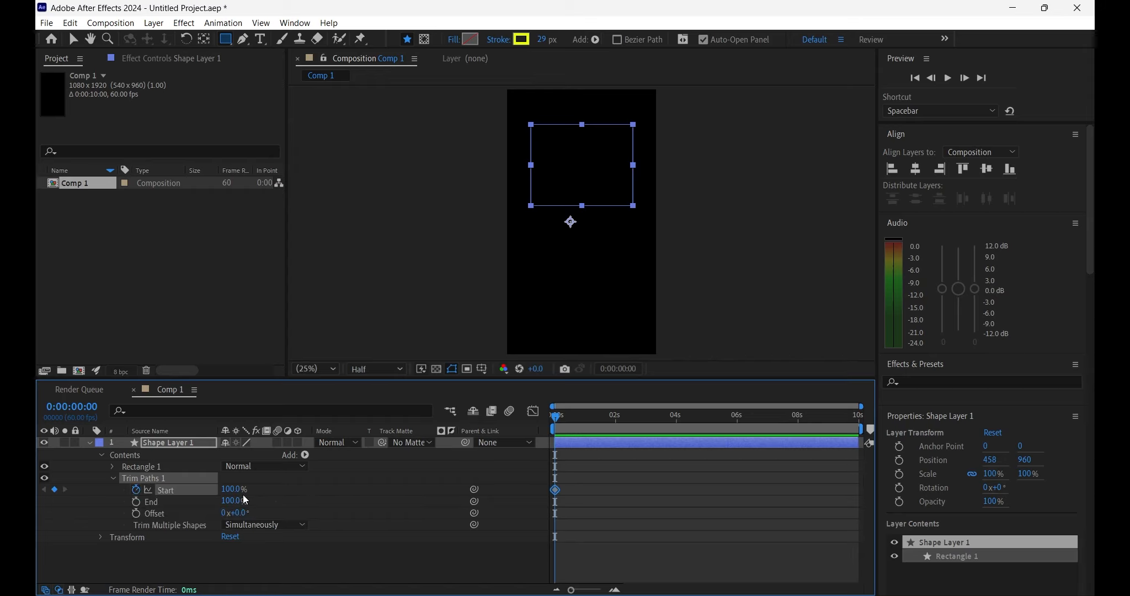
{"action": "left_click_drag", "start_coordinate": [559, 418], "coordinate": [618, 463]}
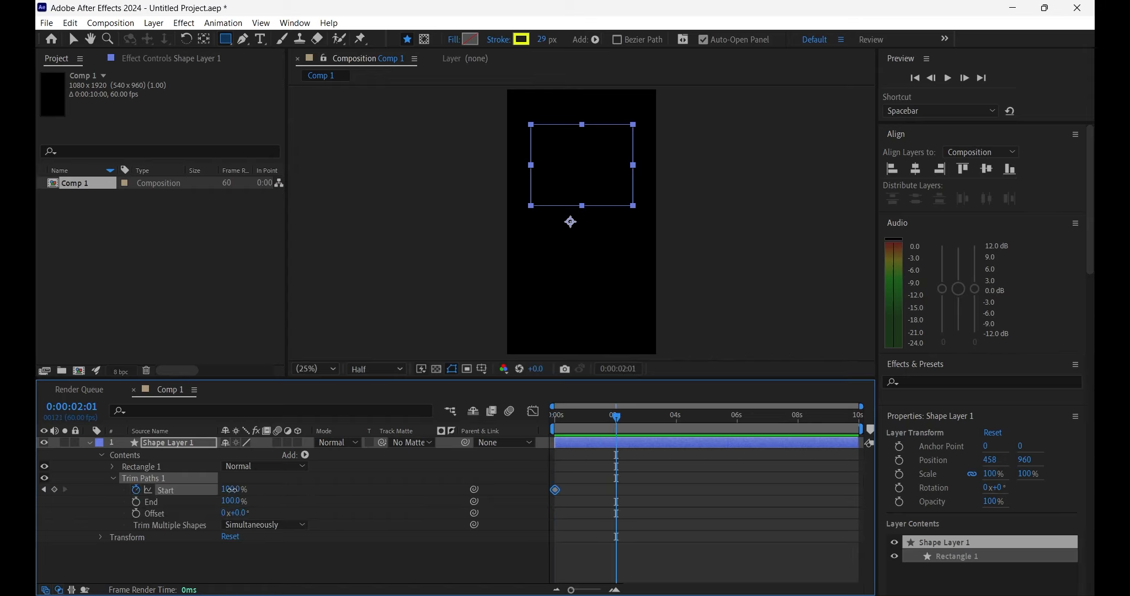
{"action": "left_click_drag", "start_coordinate": [230, 489], "coordinate": [114, 511]}
Step: Preview the rectangle's stroke-drawing animation from the first frame
{"action": "left_click_drag", "start_coordinate": [566, 419], "coordinate": [528, 425]}
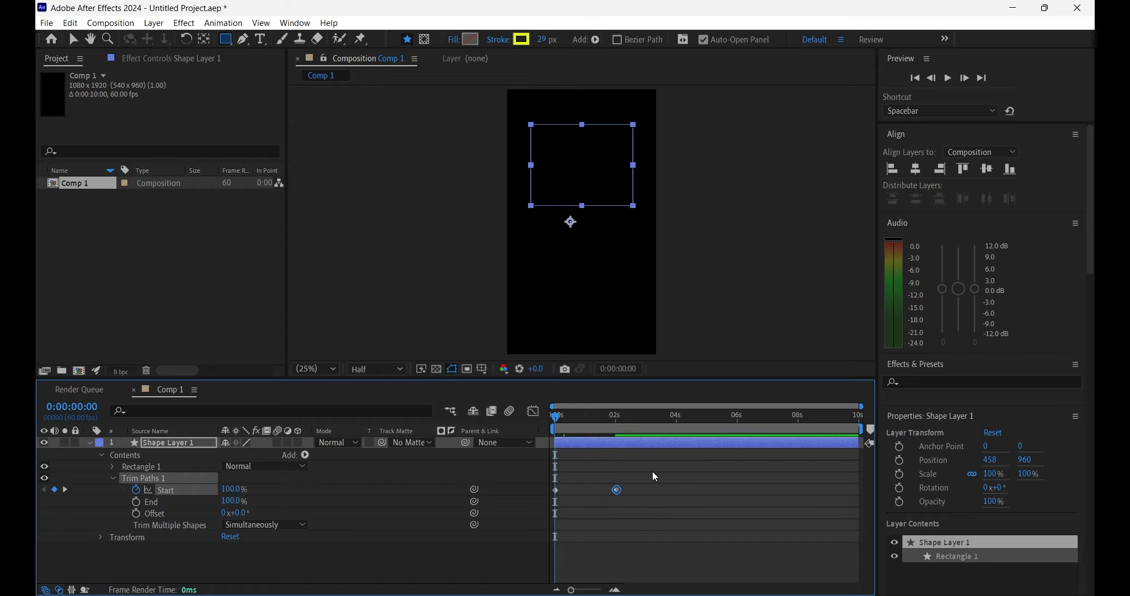
{"action": "key", "text": "space"}
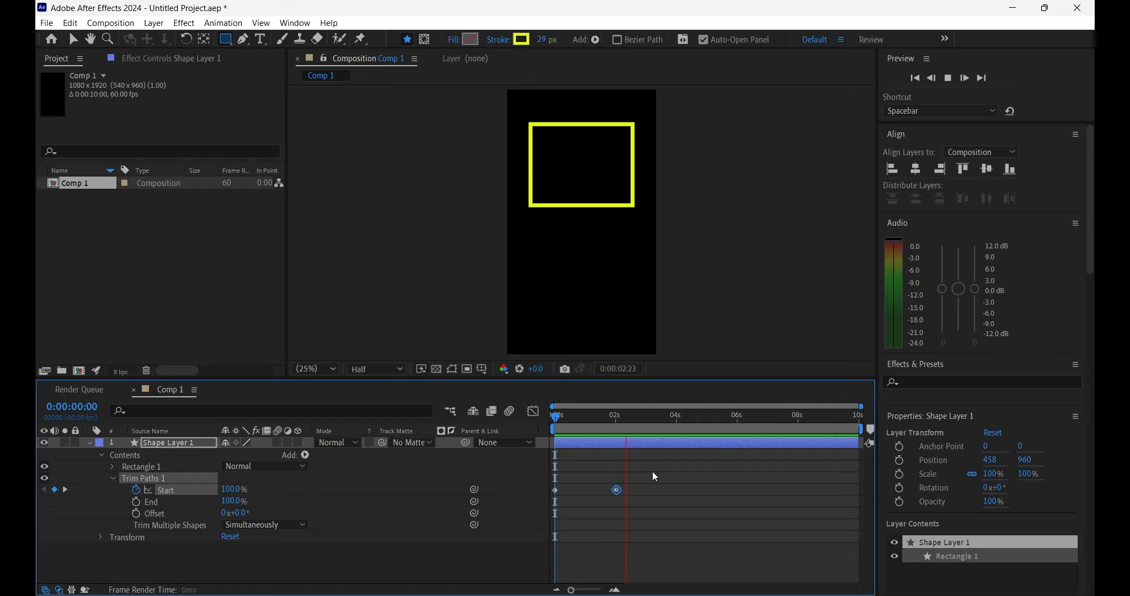
{"action": "key", "text": "space"}
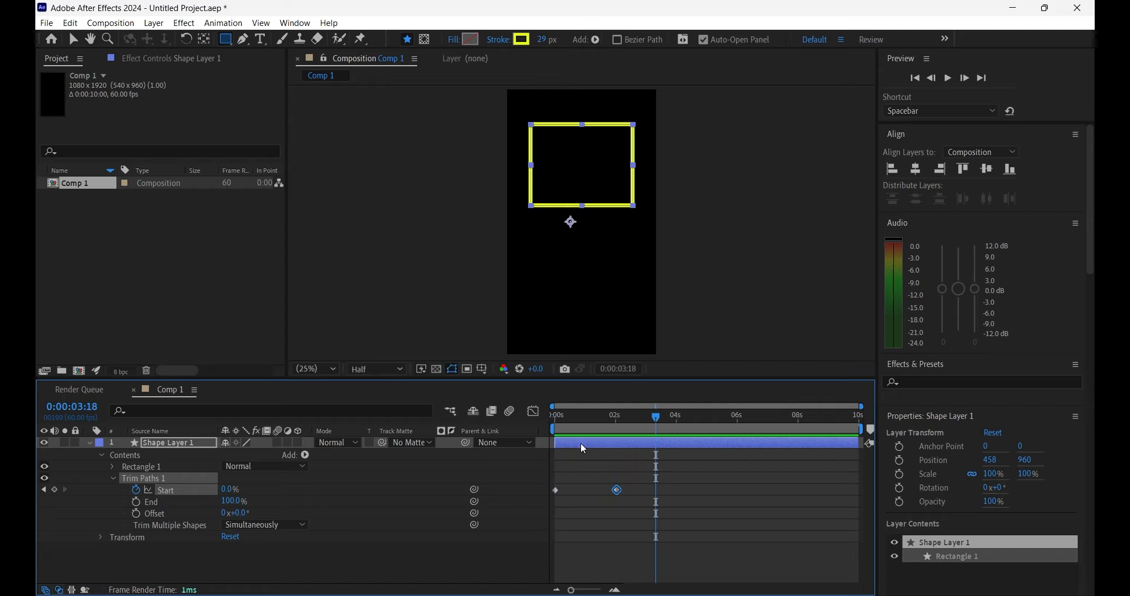
{"action": "left_click_drag", "start_coordinate": [560, 418], "coordinate": [542, 422]}
{"action": "key", "text": "space"}
{"action": "key", "text": "space"}
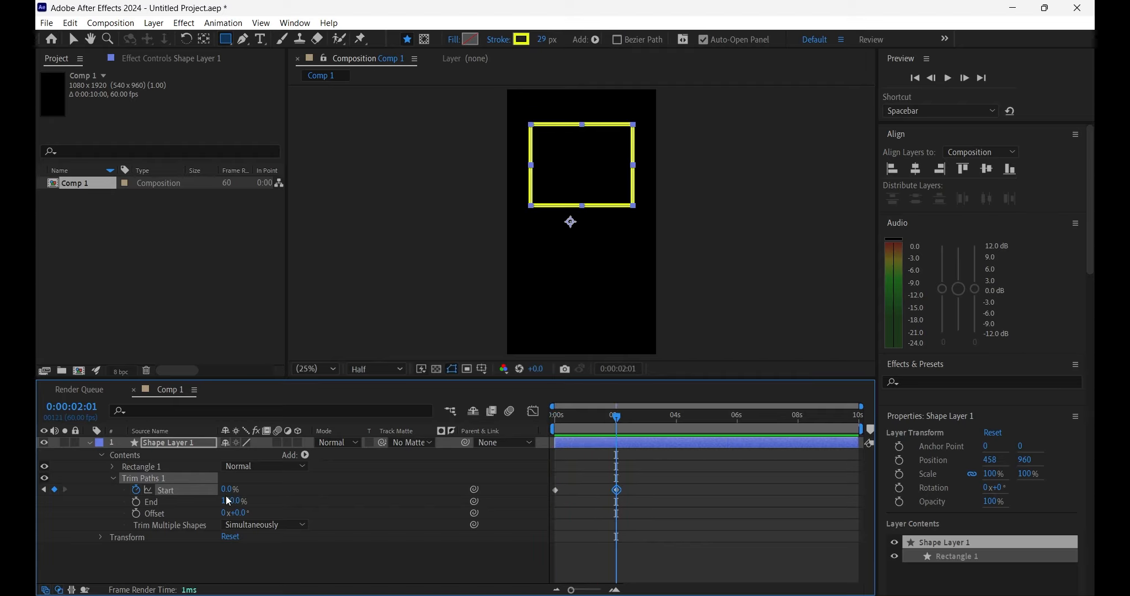
Step: Delete the rectangle's Trim Paths Start keyframes and its whole shape layer
{"action": "left_click_drag", "start_coordinate": [666, 471], "coordinate": [549, 524]}
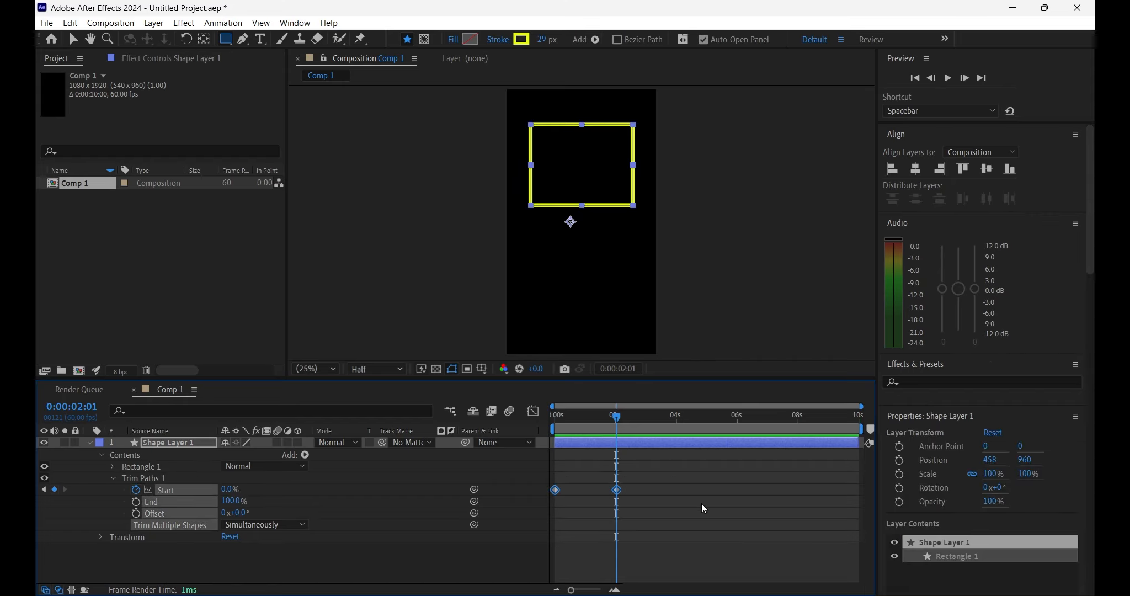
{"action": "key", "text": "Delete"}
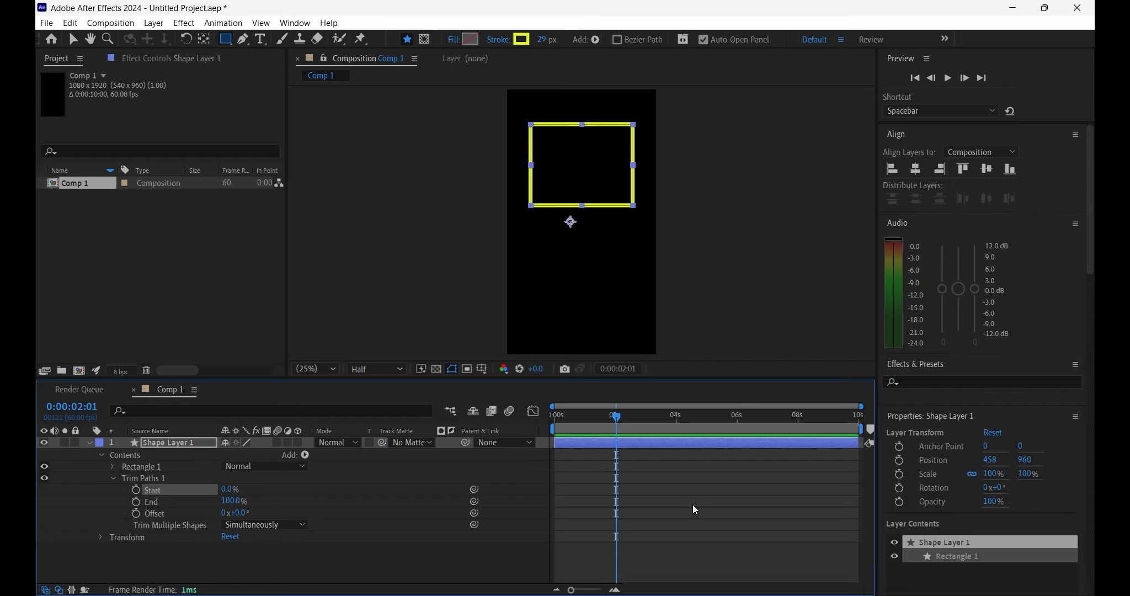
{"action": "left_click", "coordinate": [86, 442]}
{"action": "key", "text": "Delete"}
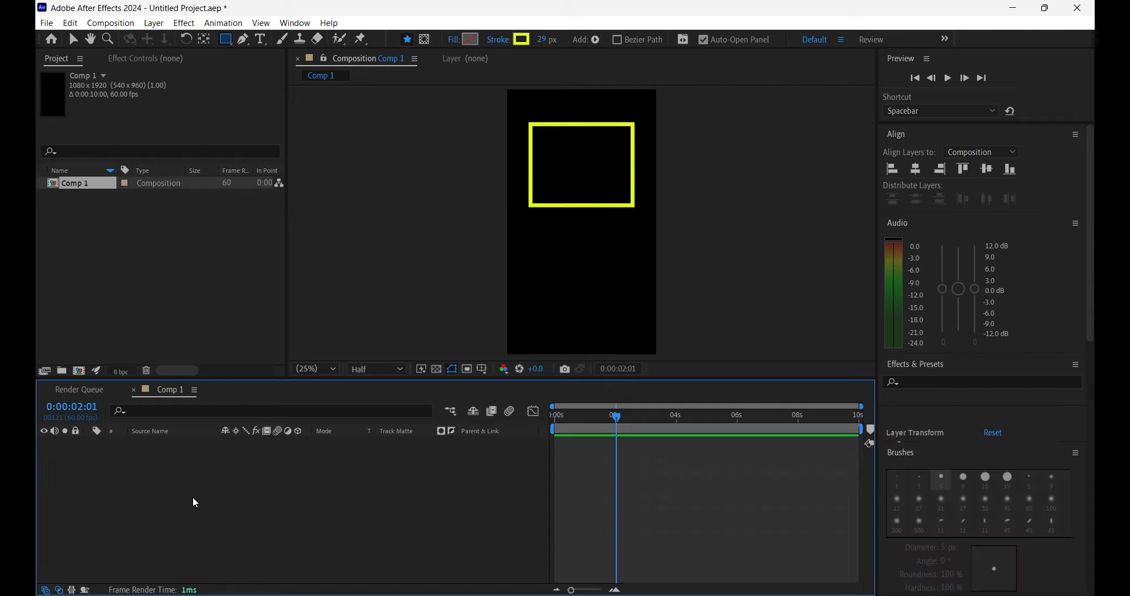
Step: Draw a circle with the Ellipse tool slightly above the composition's centre and add Trim Paths to it, showing its properties
{"action": "left_click", "coordinate": [225, 39]}
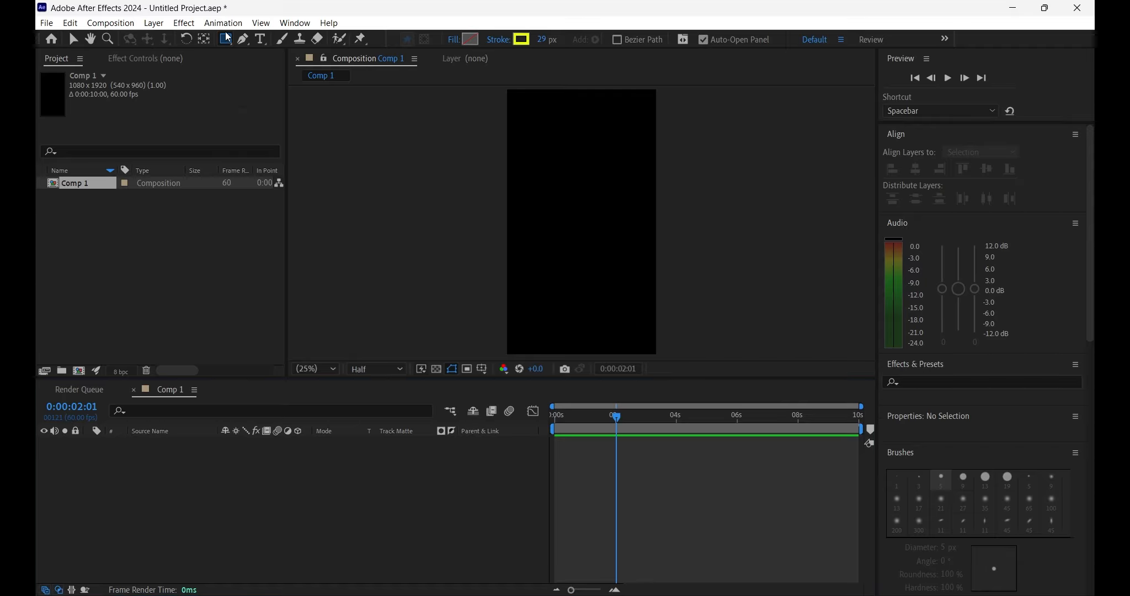
{"action": "left_click", "coordinate": [275, 74]}
{"action": "left_click_drag", "start_coordinate": [546, 163], "coordinate": [629, 243]}
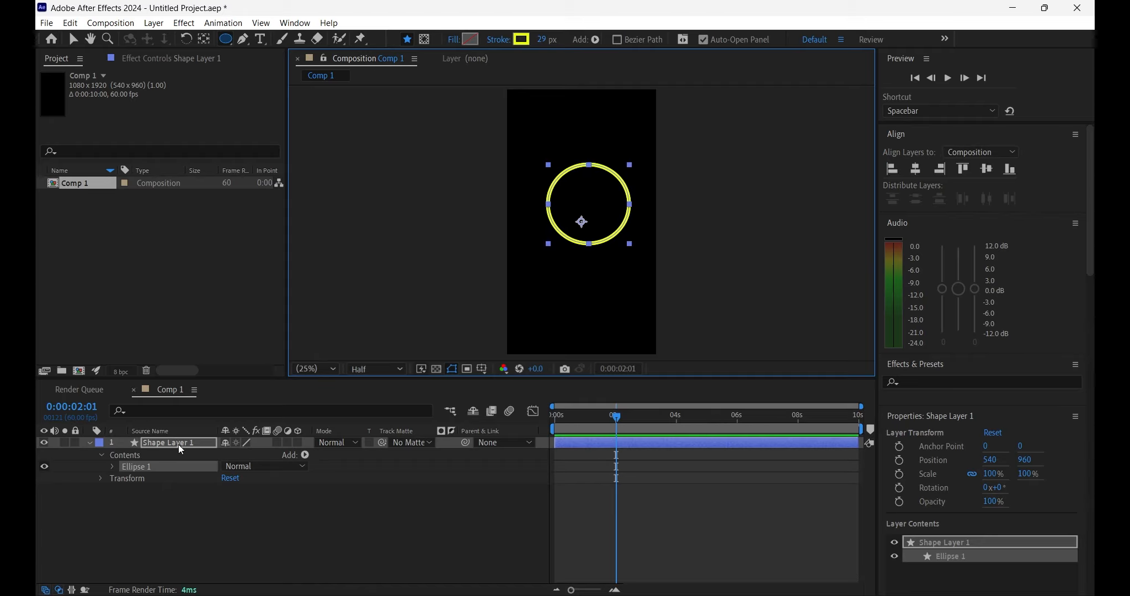
{"action": "left_click", "coordinate": [305, 455]}
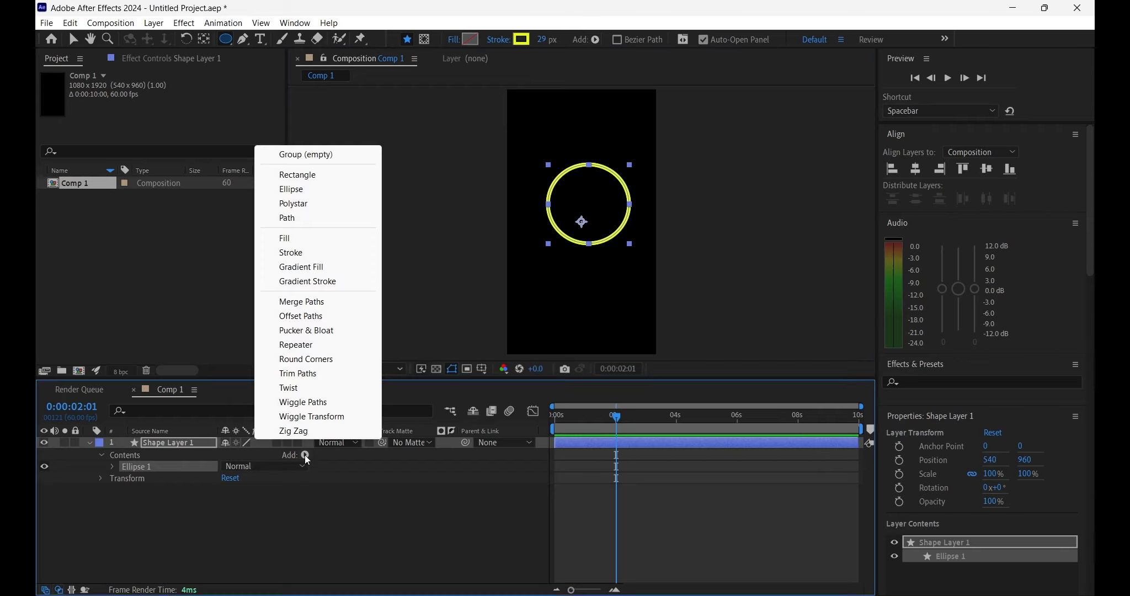
{"action": "left_click", "coordinate": [315, 372]}
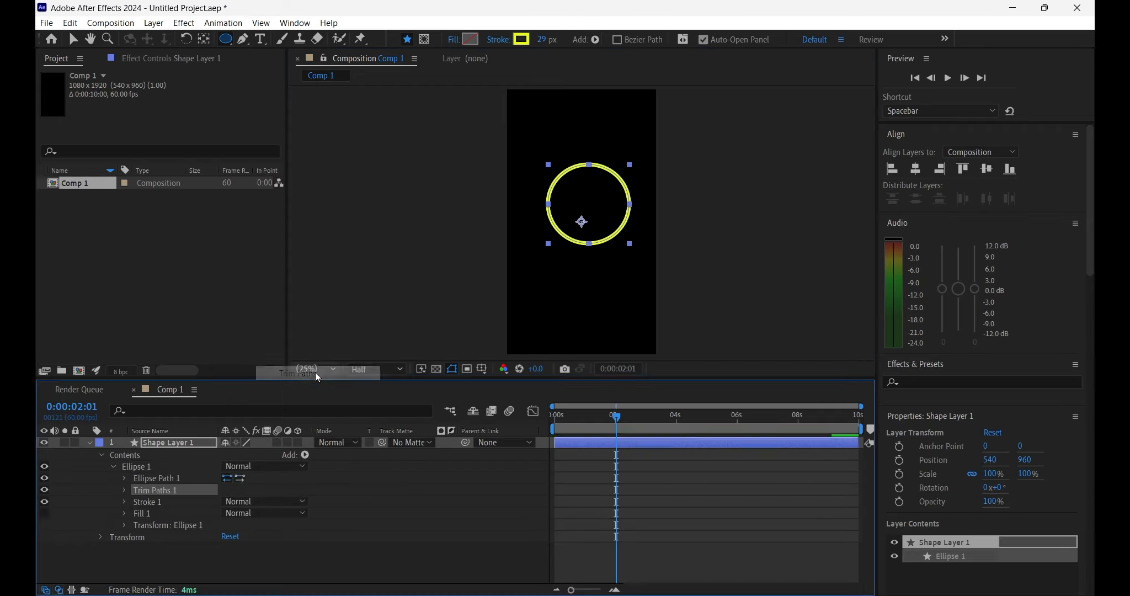
{"action": "left_click", "coordinate": [124, 491]}
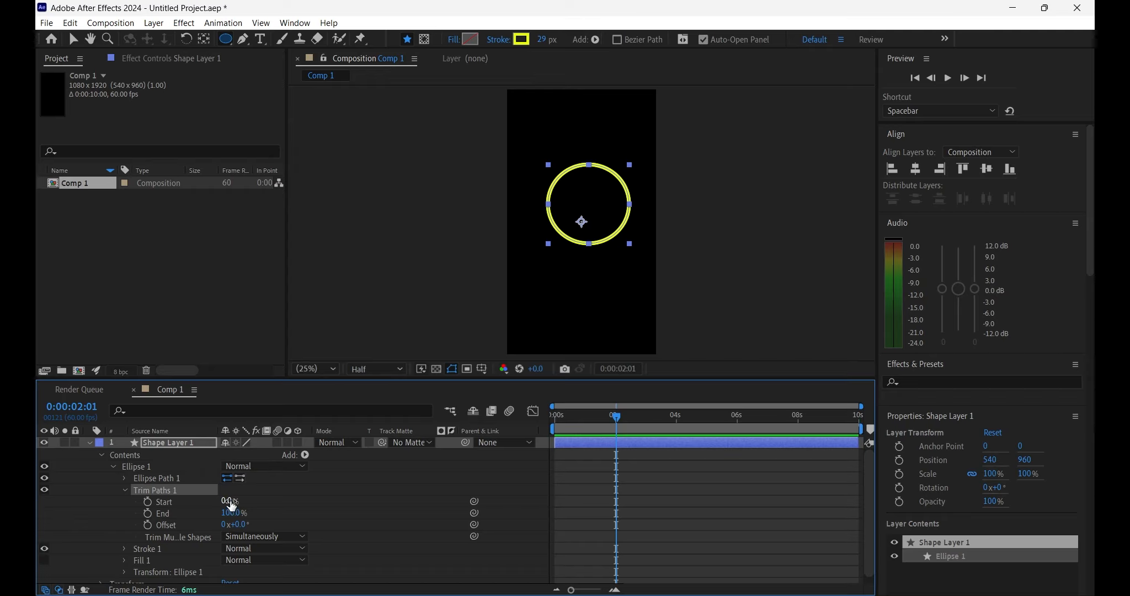
Step: Keyframe the circle's Trim Paths Start from 100% at the first frame to 0% at 0:00:02:00
{"action": "left_click_drag", "start_coordinate": [232, 505], "coordinate": [325, 498]}
{"action": "left_click", "coordinate": [561, 421]}
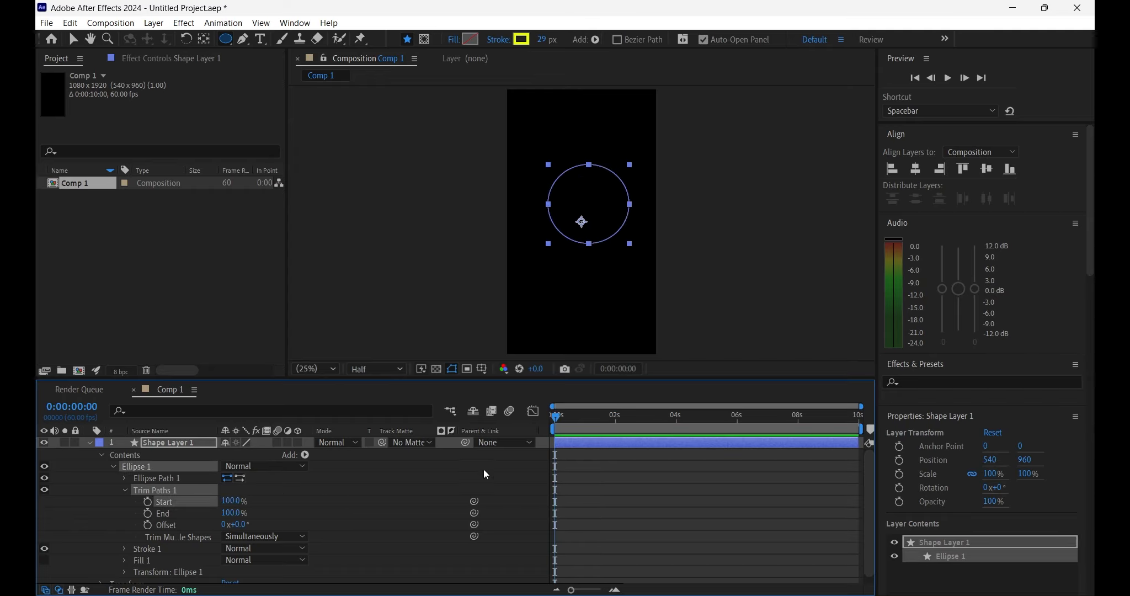
{"action": "left_click", "coordinate": [147, 502]}
{"action": "left_click_drag", "start_coordinate": [558, 421], "coordinate": [615, 443]}
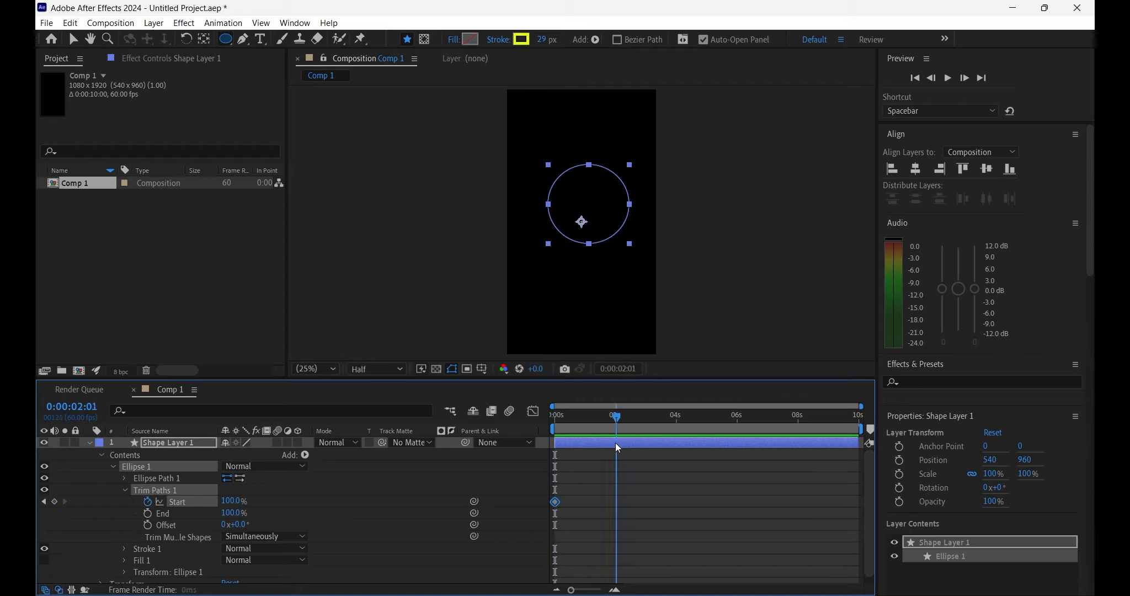
{"action": "left_click_drag", "start_coordinate": [240, 508], "coordinate": [186, 508]}
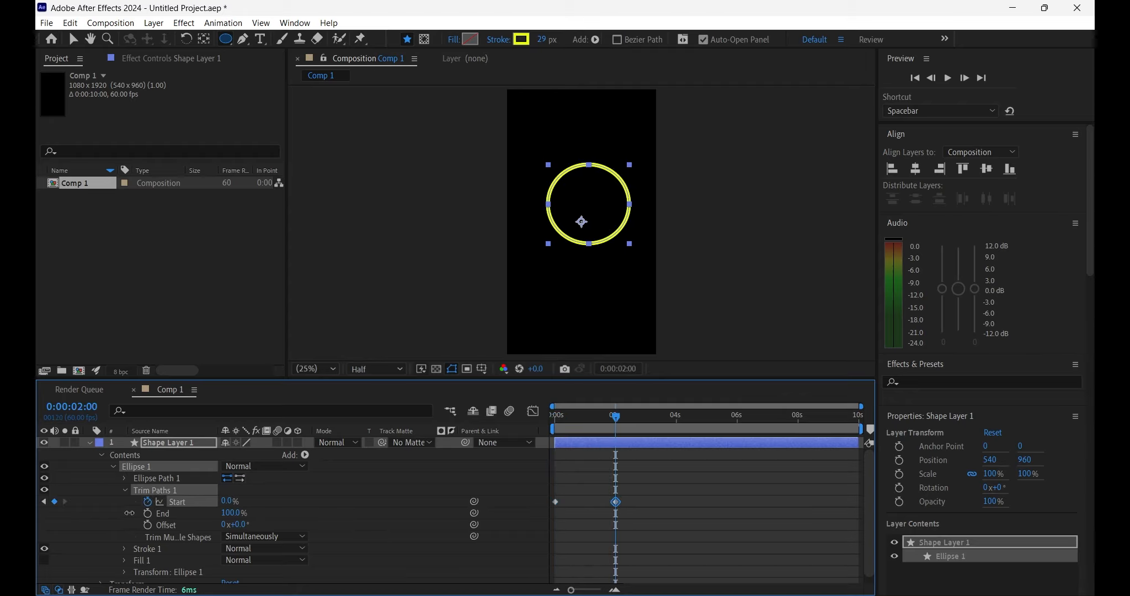
Step: Preview the circle's drawing animation from the first frame and delete its Trim Paths Start keyframes
{"action": "key", "text": "Home"}
{"action": "key", "text": "space"}
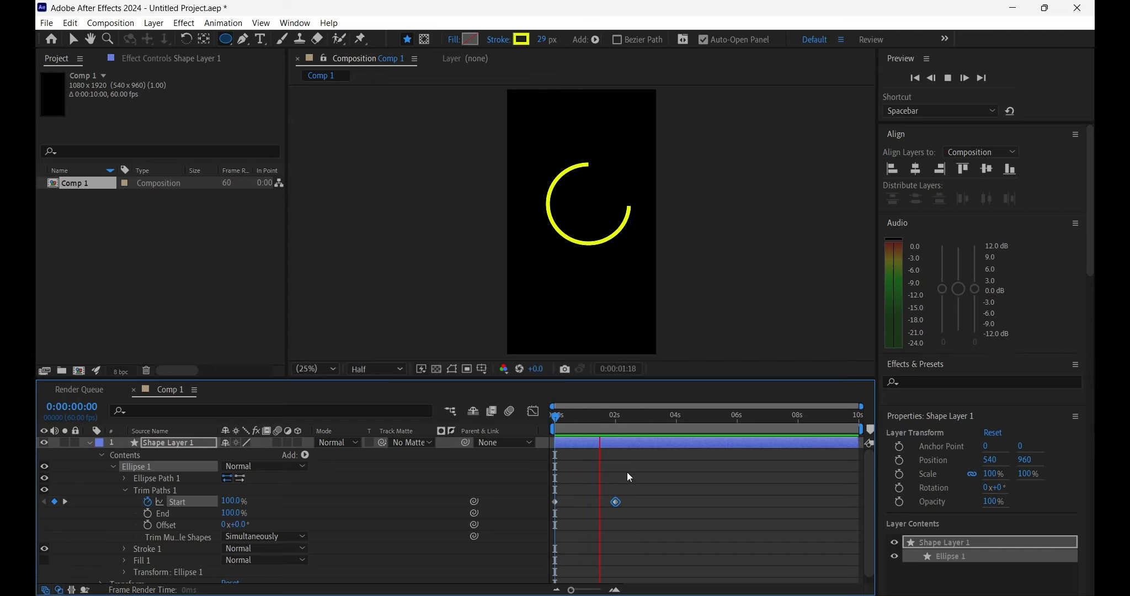
{"action": "key", "text": "space"}
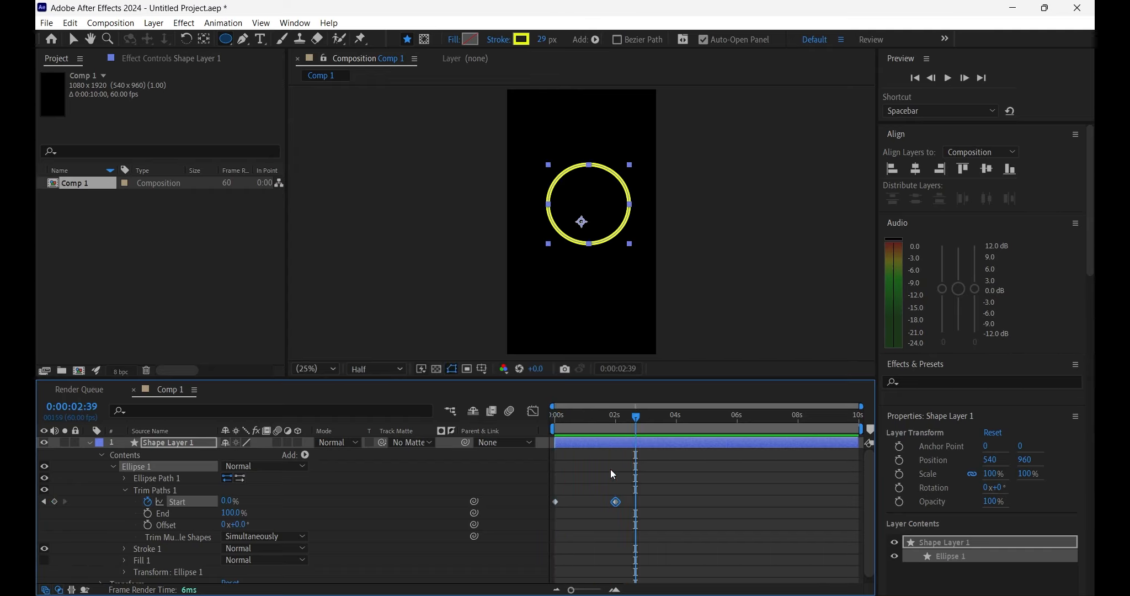
{"action": "left_click_drag", "start_coordinate": [666, 485], "coordinate": [625, 522]}
{"action": "key", "text": "Delete"}
Step: Keyframe the circle's Trim Paths Start from 0% at the first frame to 51% at 0:00:00:49
{"action": "left_click", "coordinate": [555, 418]}
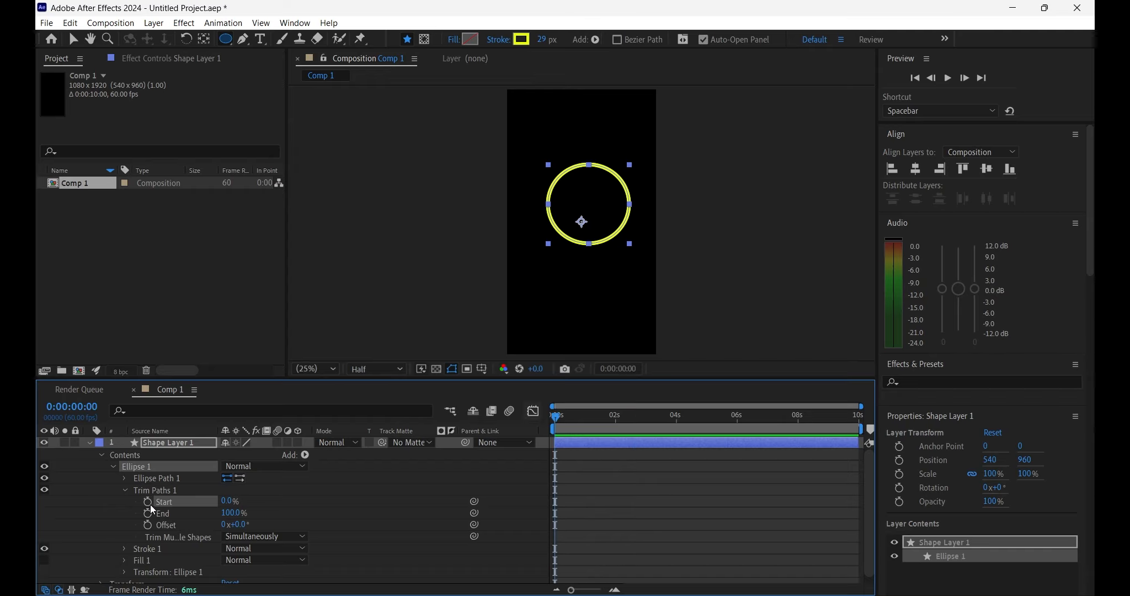
{"action": "left_click", "coordinate": [148, 501]}
{"action": "left_click_drag", "start_coordinate": [564, 423], "coordinate": [579, 435]}
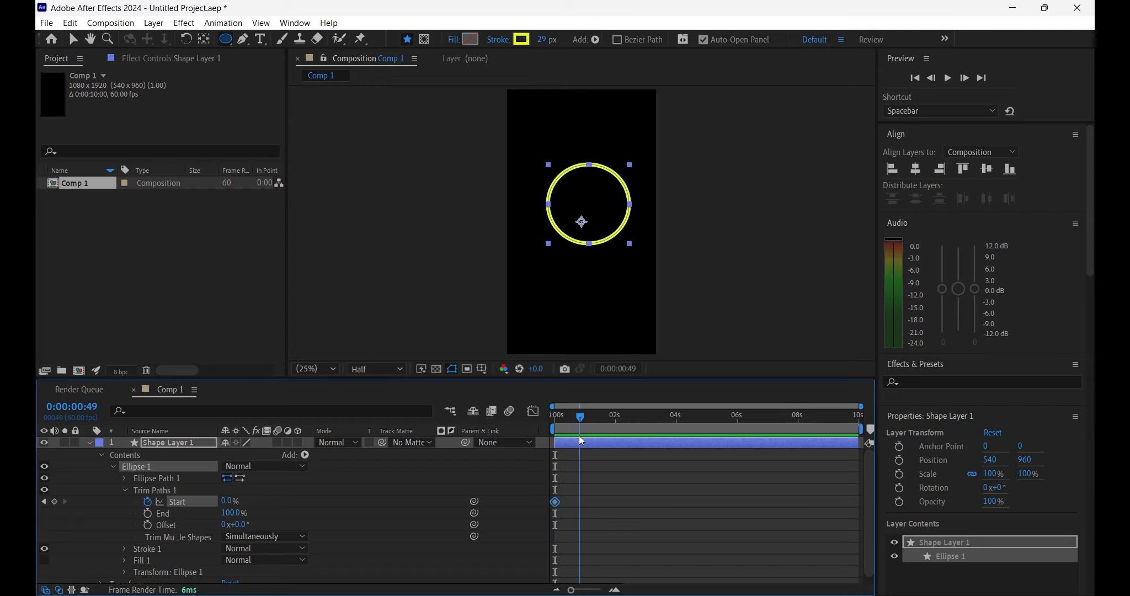
{"action": "mouse_move", "coordinate": [233, 501]}
{"action": "left_mouse_down"}
{"action": "mouse_move", "coordinate": [291, 495]}
{"action": "mouse_move", "coordinate": [259, 491]}
{"action": "left_mouse_up"}
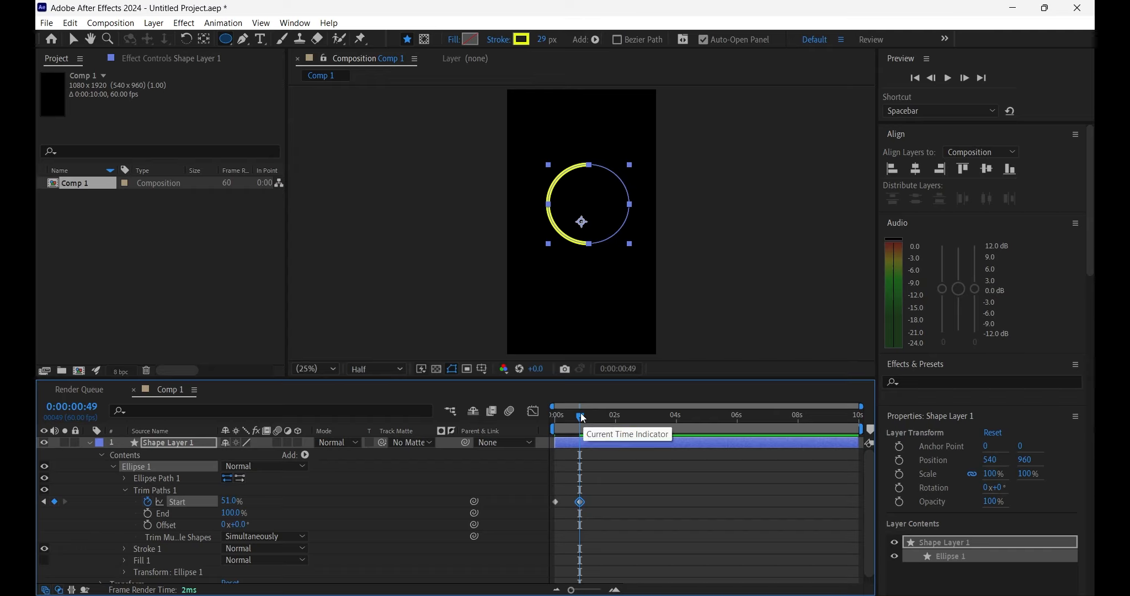
Step: Keyframe the circle's Trim Paths Offset from 0° at the first frame to 1x+21° at 0:00:00:46
{"action": "key", "text": "Home"}
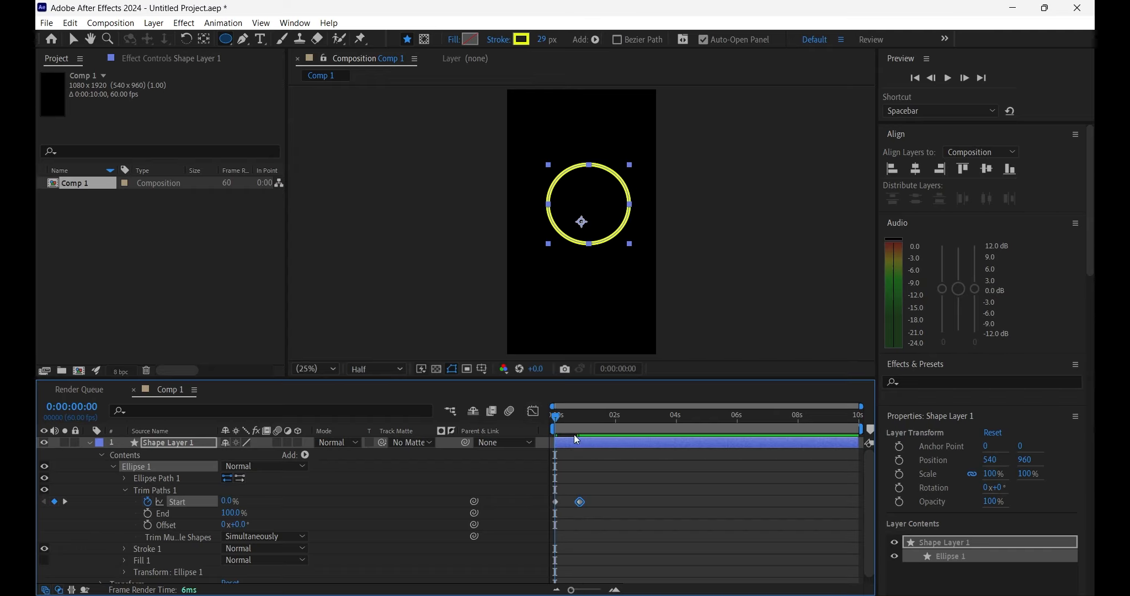
{"action": "left_click", "coordinate": [147, 525]}
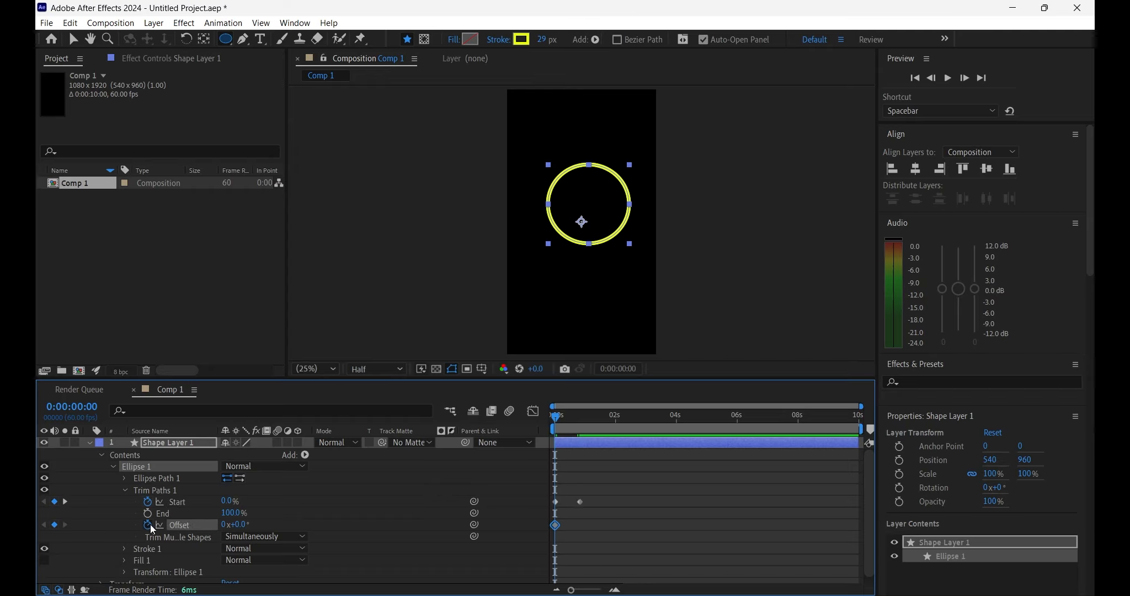
{"action": "left_click_drag", "start_coordinate": [555, 419], "coordinate": [580, 429]}
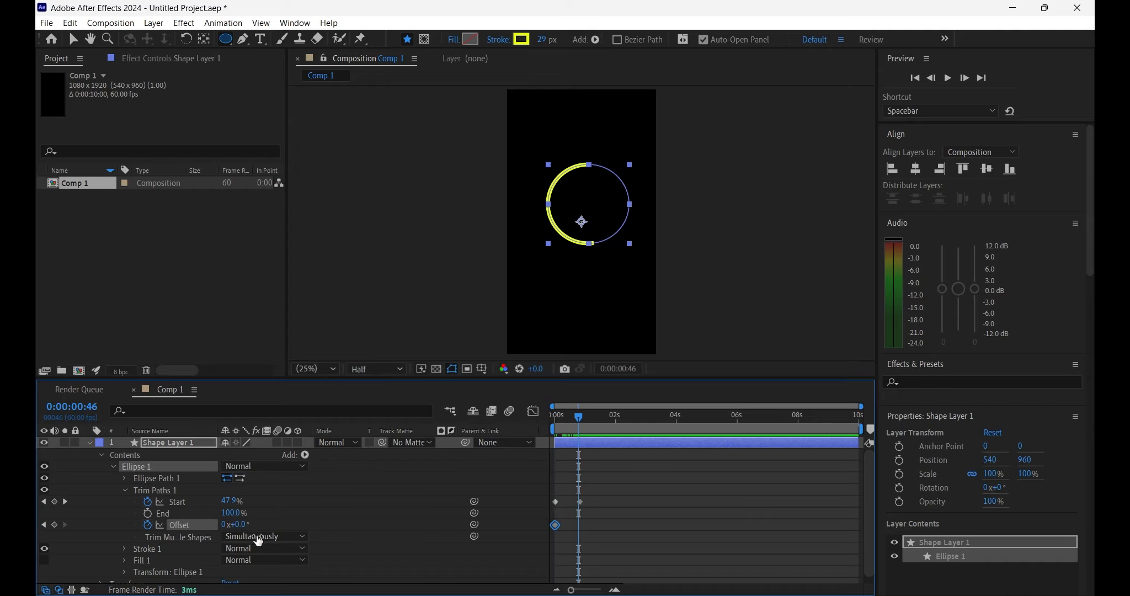
{"action": "left_click_drag", "start_coordinate": [239, 524], "coordinate": [521, 543]}
Step: Preview the circle's combined Start and Offset animation from the first frame several times
{"action": "key", "text": "Home"}
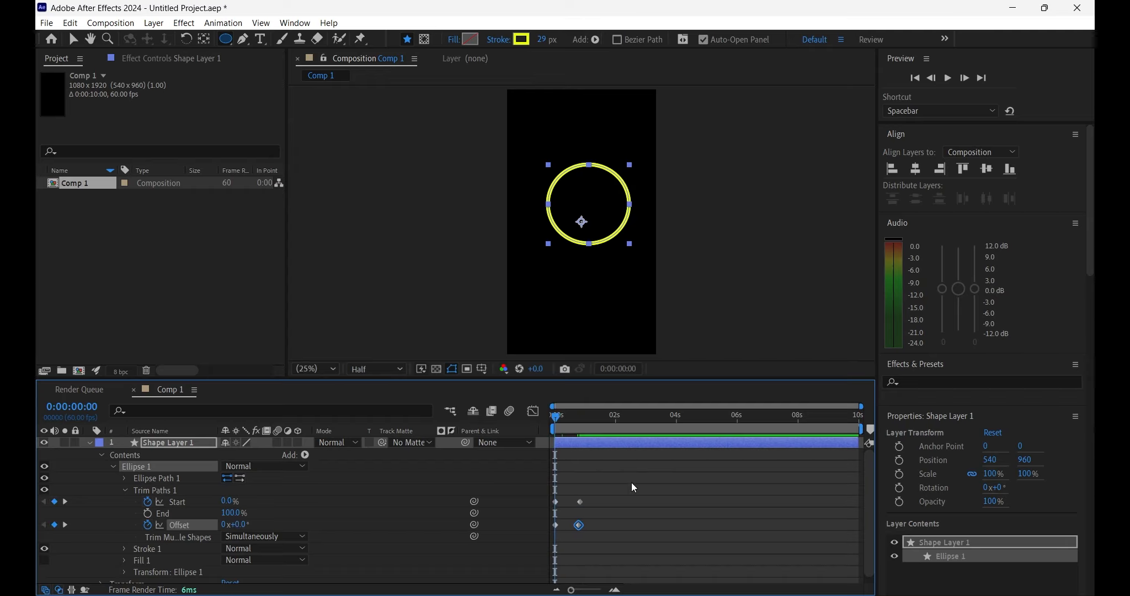
{"action": "key", "text": "space"}
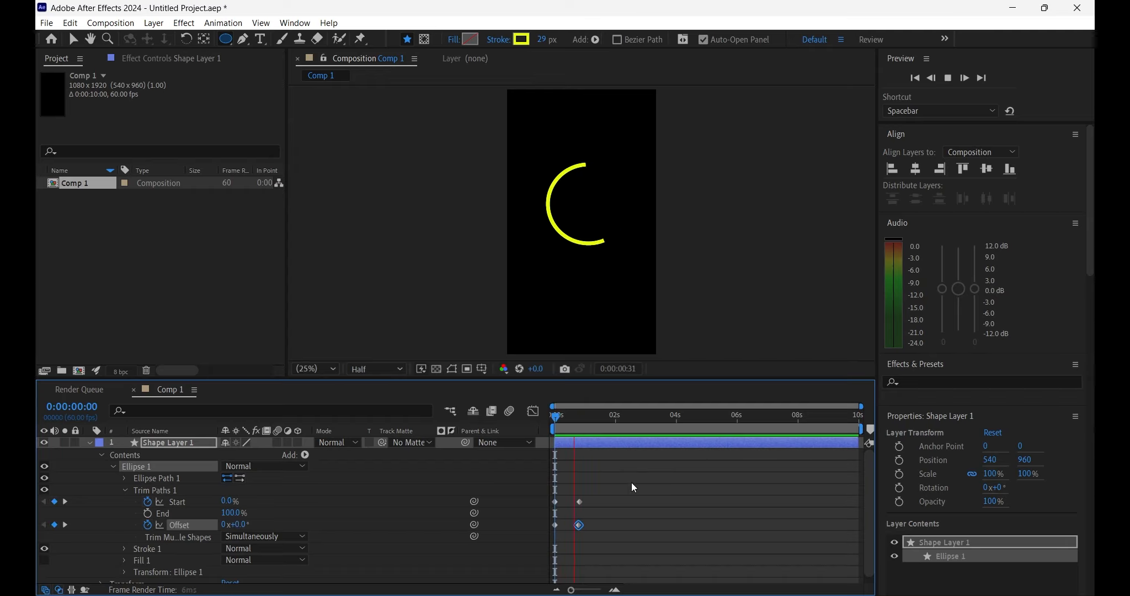
{"action": "key", "text": "space"}
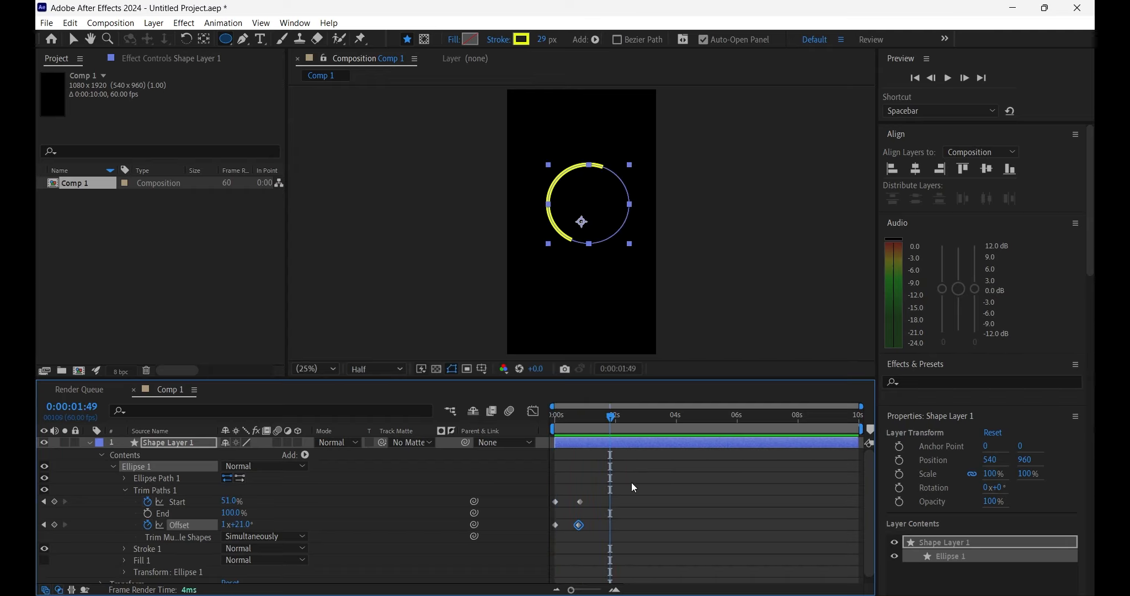
{"action": "key", "text": "Home"}
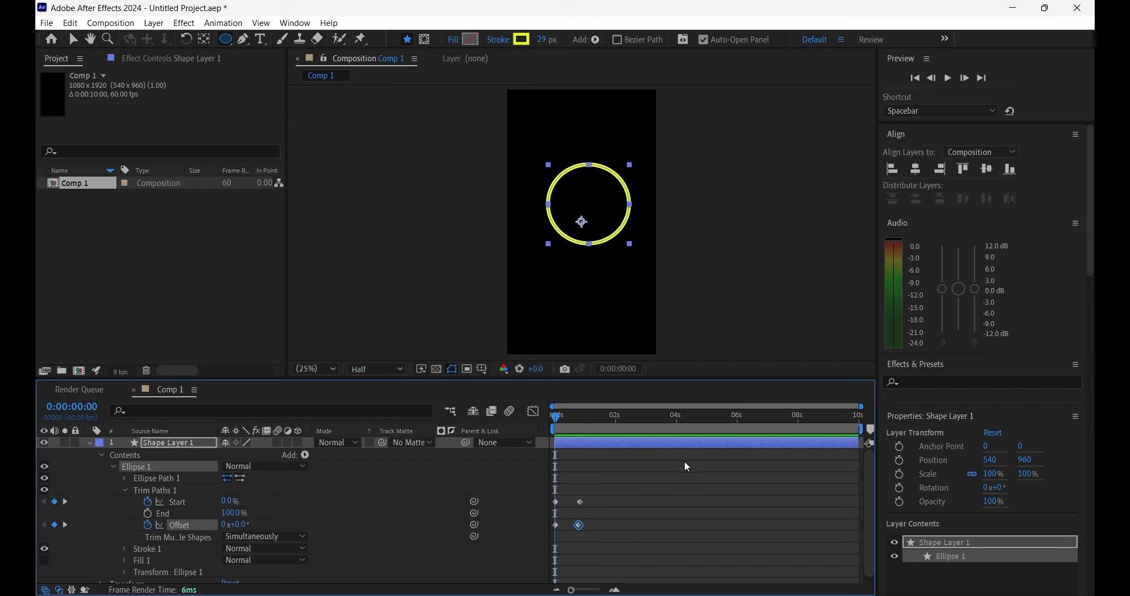
{"action": "key", "text": "space"}
{"action": "key", "text": "space"}
{"action": "key", "text": "Home"}
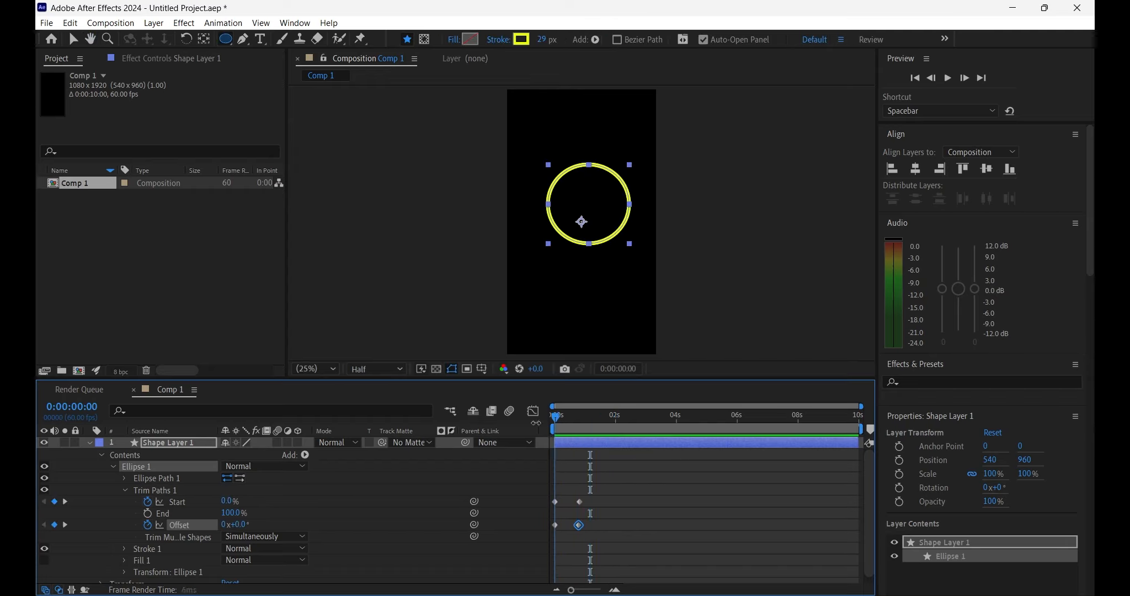
{"action": "key", "text": "space"}
{"action": "key", "text": "space"}
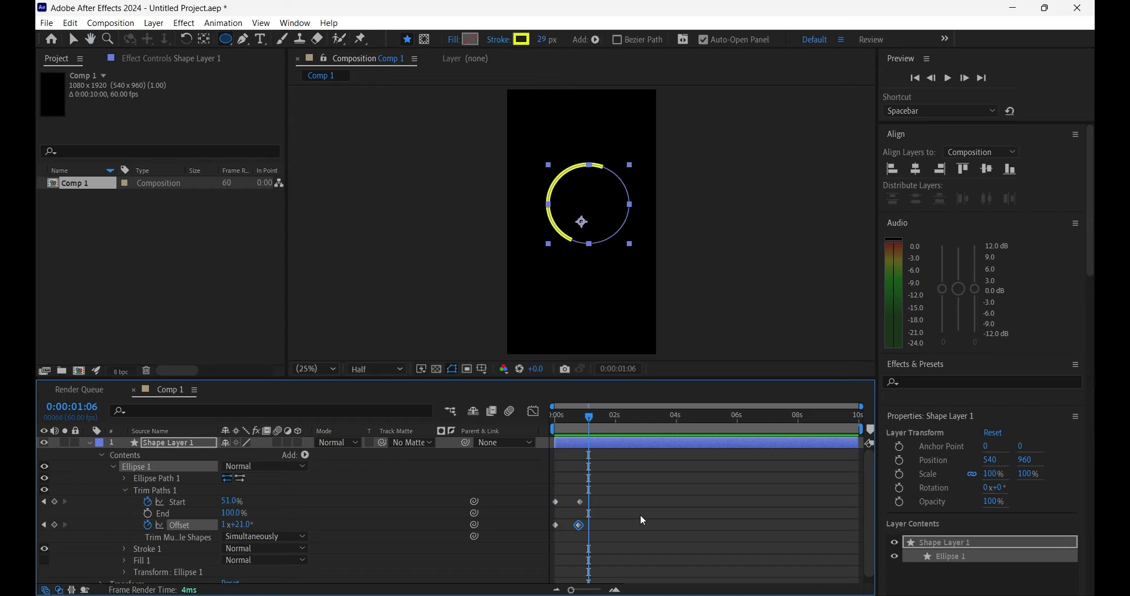
Step: Raise the circle's Trim Paths Start at 0:00:00:50 to leave only a short arc, and preview it from the first frame
{"action": "left_click_drag", "start_coordinate": [588, 421], "coordinate": [581, 419]}
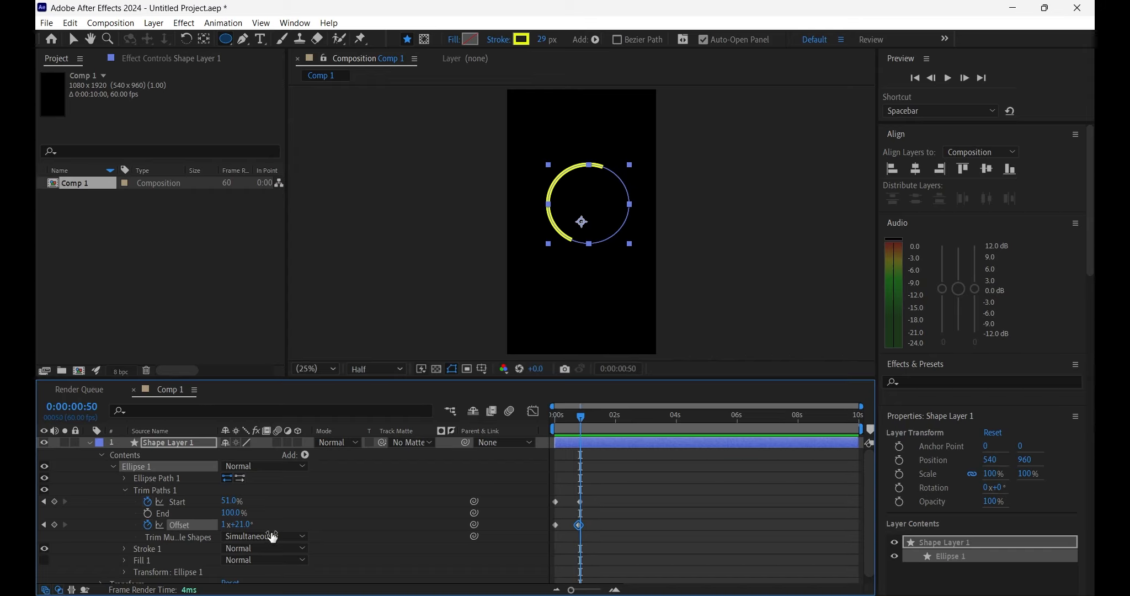
{"action": "left_click", "coordinate": [230, 501]}
{"action": "type", "text": "100"}
{"action": "key", "text": "Return"}
{"action": "left_click_drag", "start_coordinate": [261, 496], "coordinate": [242, 493]}
{"action": "left_click", "coordinate": [556, 419]}
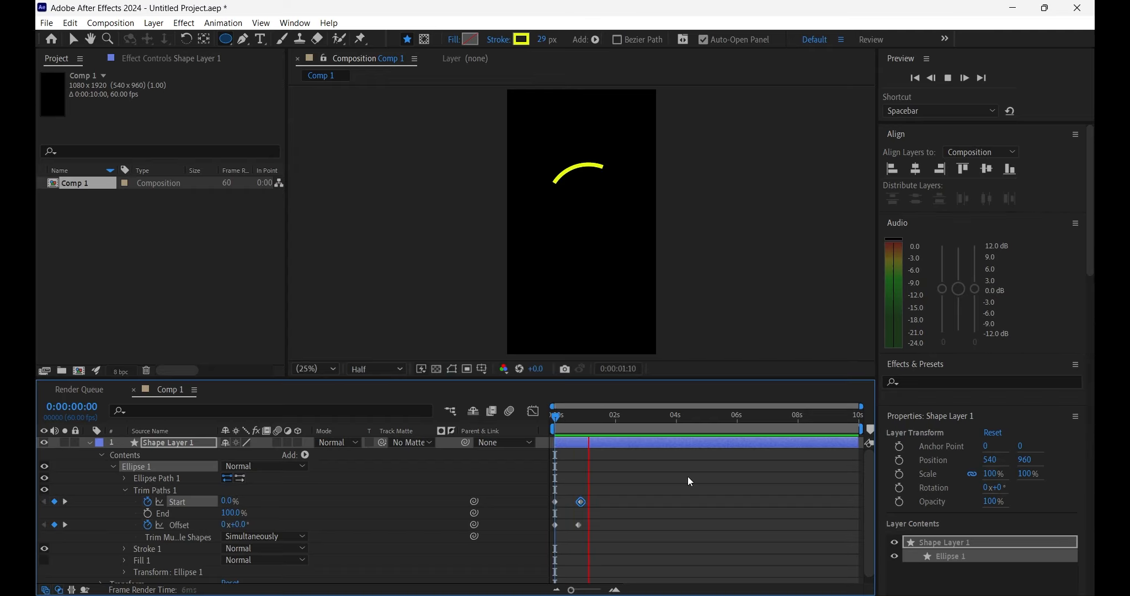
Step: Delete the circle's Trim Paths Start and Offset keyframes, and remove the circle's shape layer
{"action": "left_click_drag", "start_coordinate": [641, 480], "coordinate": [531, 573]}
{"action": "key", "text": "Delete"}
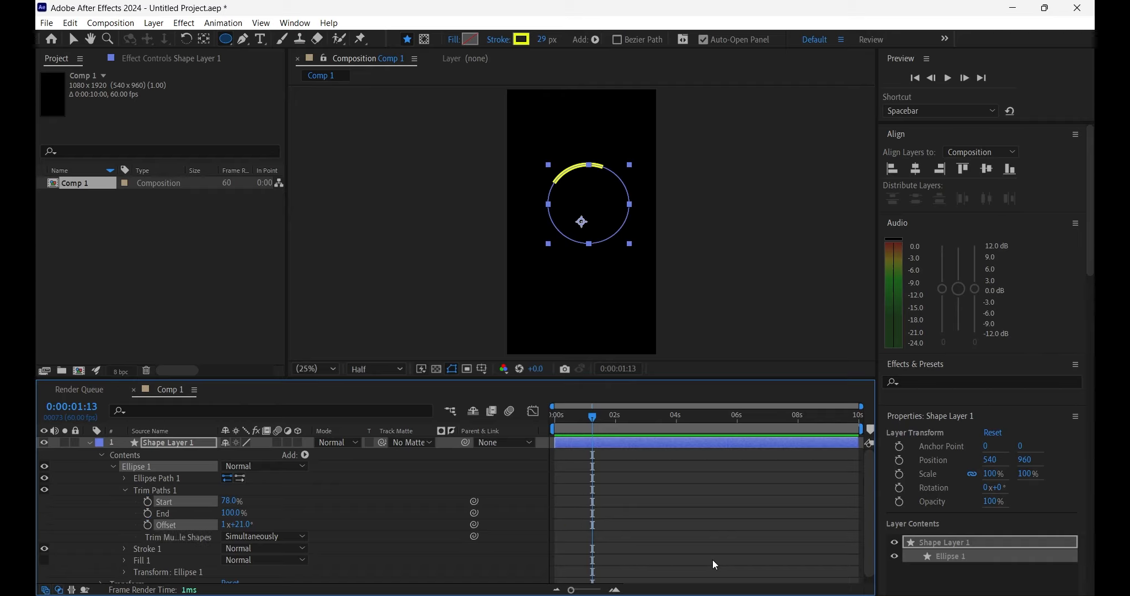
{"action": "left_click", "coordinate": [89, 441]}
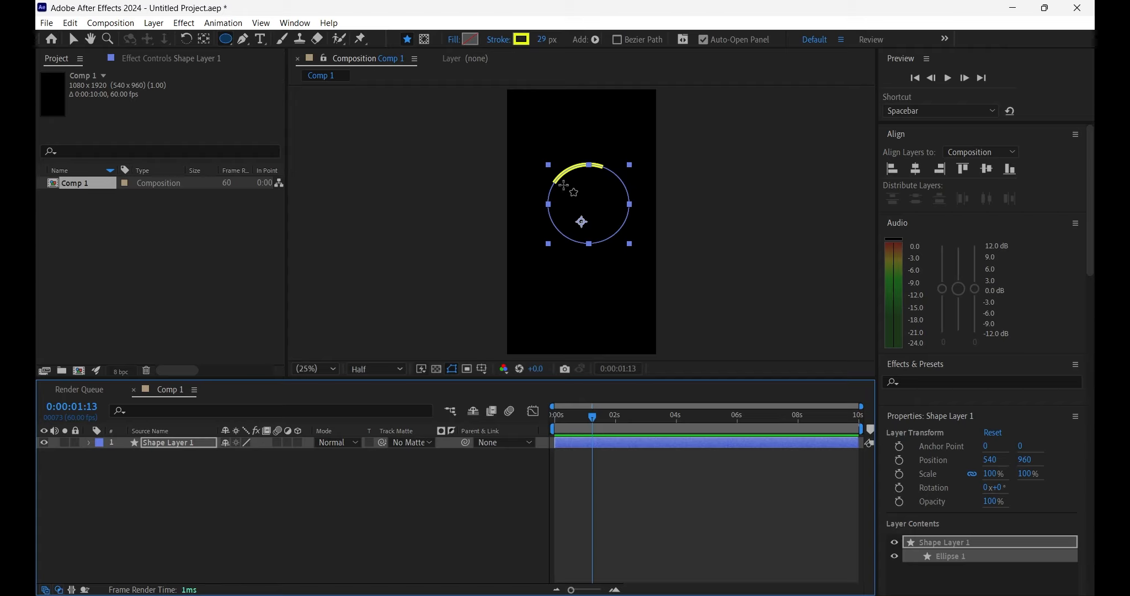
{"action": "left_click", "coordinate": [619, 442]}
{"action": "key", "text": "Delete"}
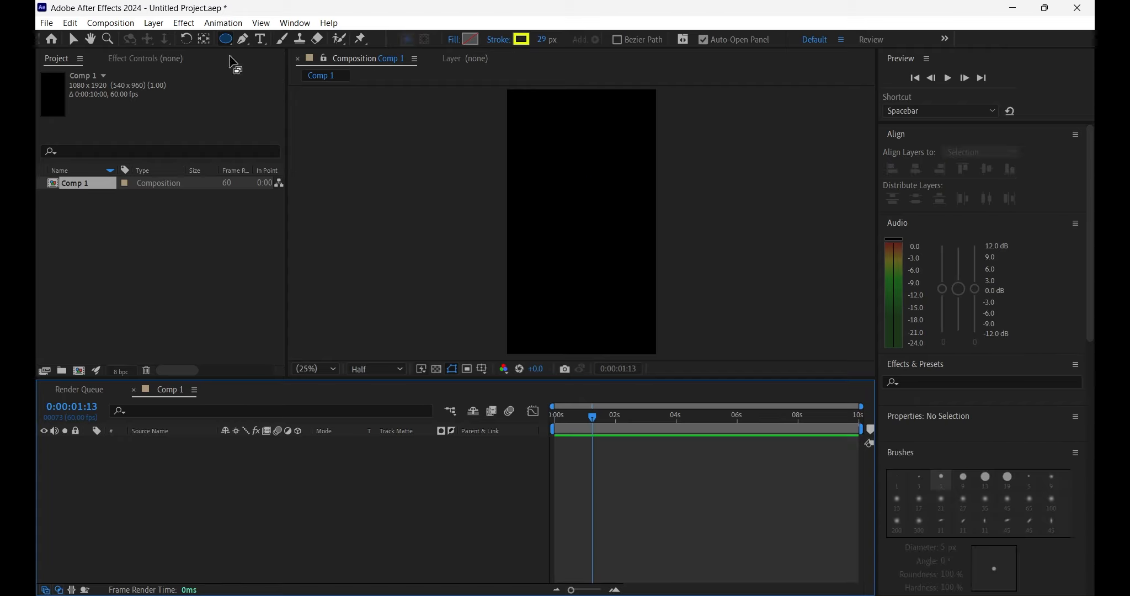
Step: Draw an open four-point zigzag line rising across the middle of the composition with the Pen tool
{"action": "left_click", "coordinate": [244, 39]}
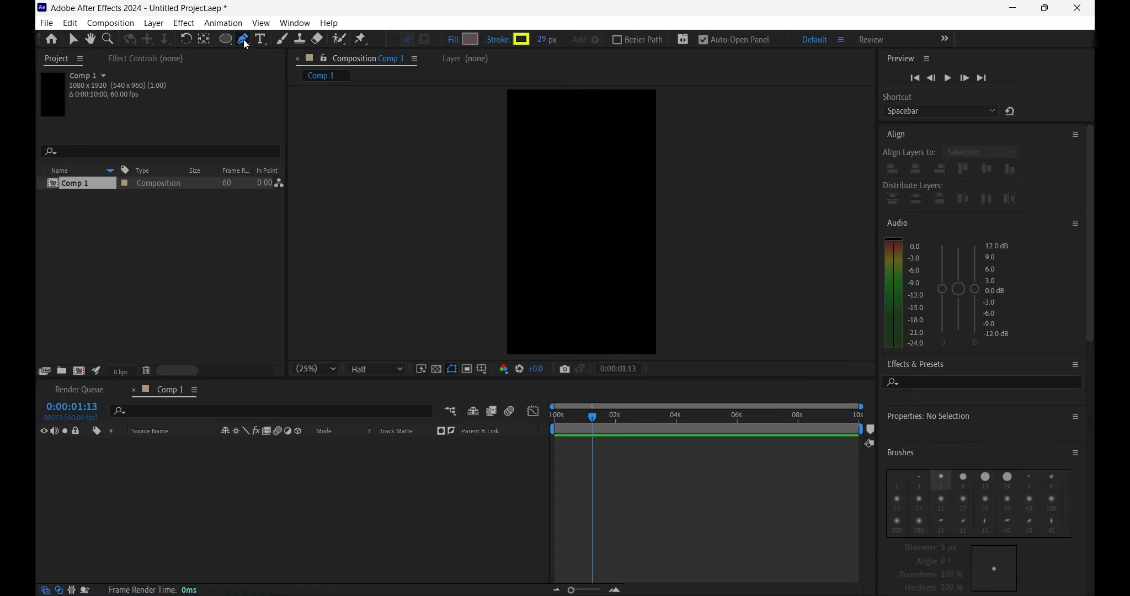
{"action": "left_click", "coordinate": [523, 248]}
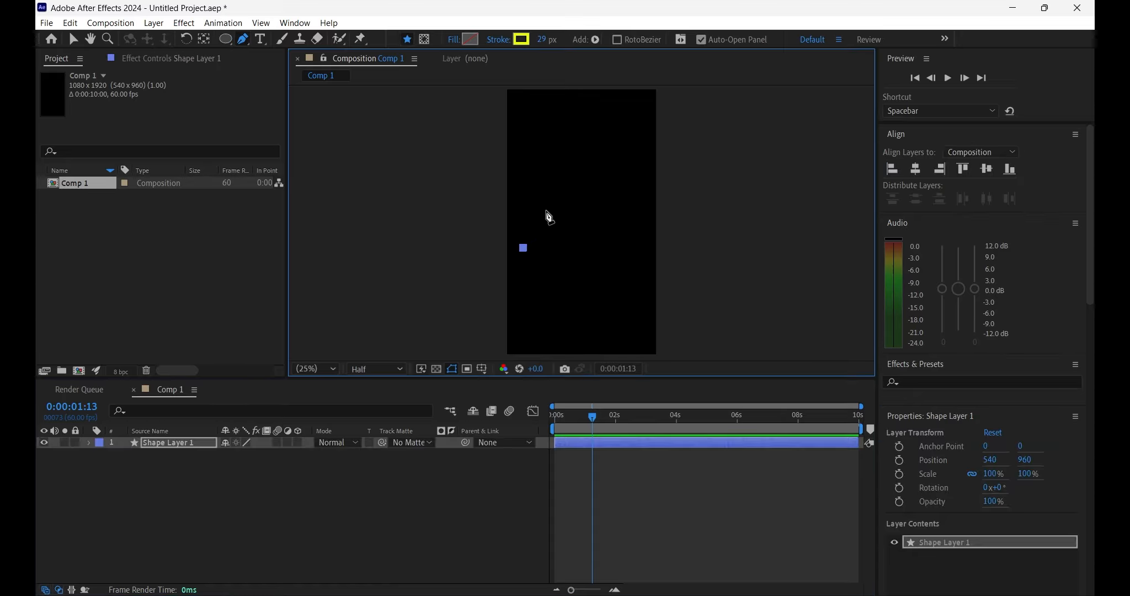
{"action": "left_click", "coordinate": [560, 193]}
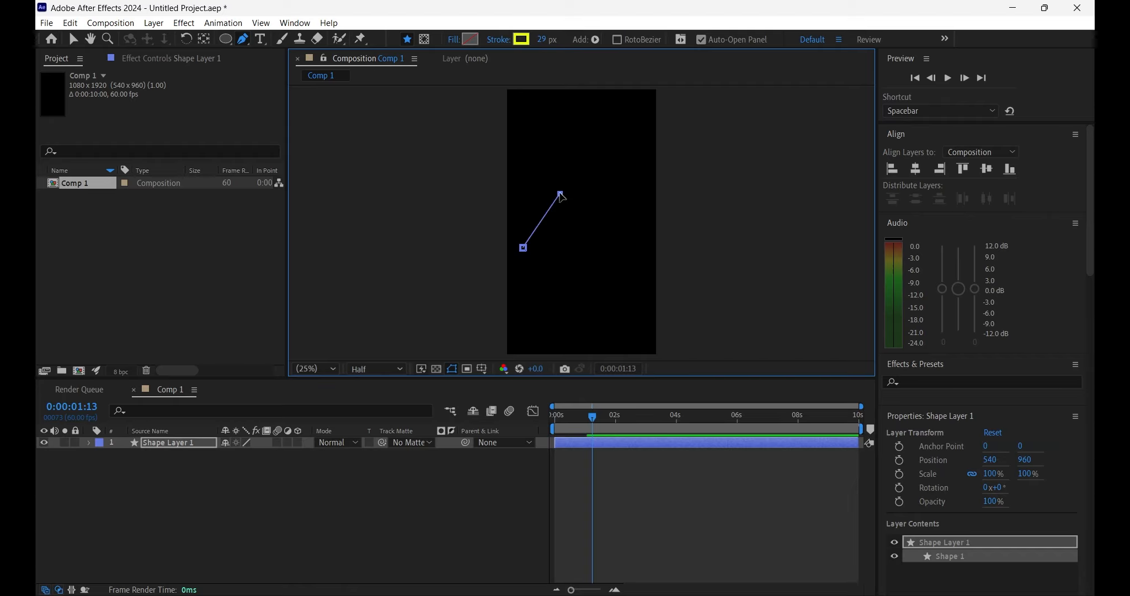
{"action": "left_click", "coordinate": [605, 239]}
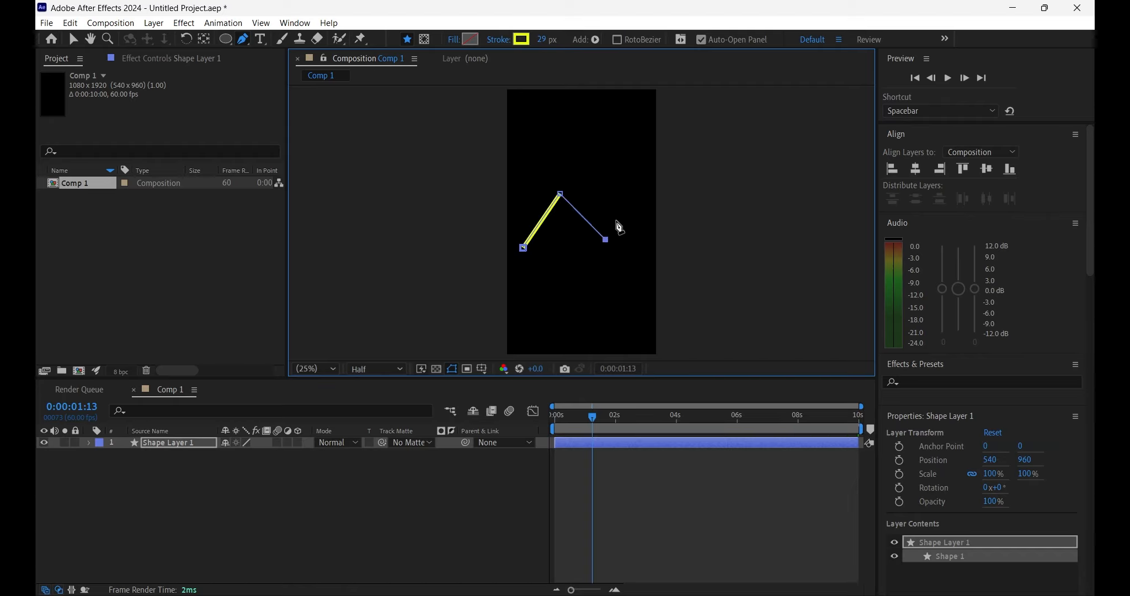
{"action": "left_click", "coordinate": [637, 175]}
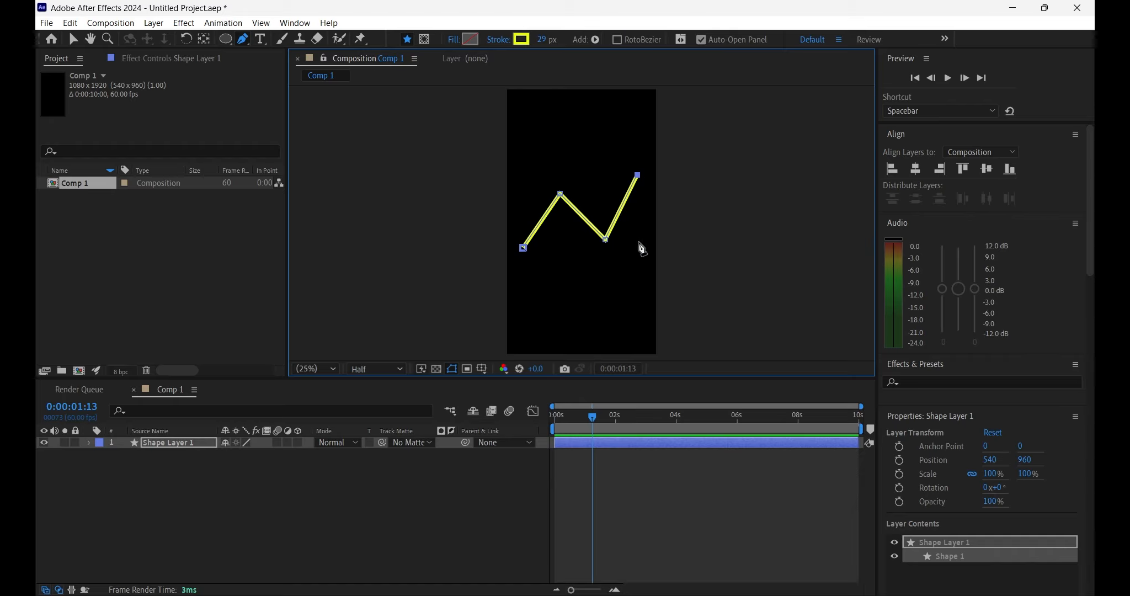
Step: Add Trim Paths to the zigzag shape, expand its properties and test the Start value, leaving it at 0%
{"action": "left_click", "coordinate": [89, 442]}
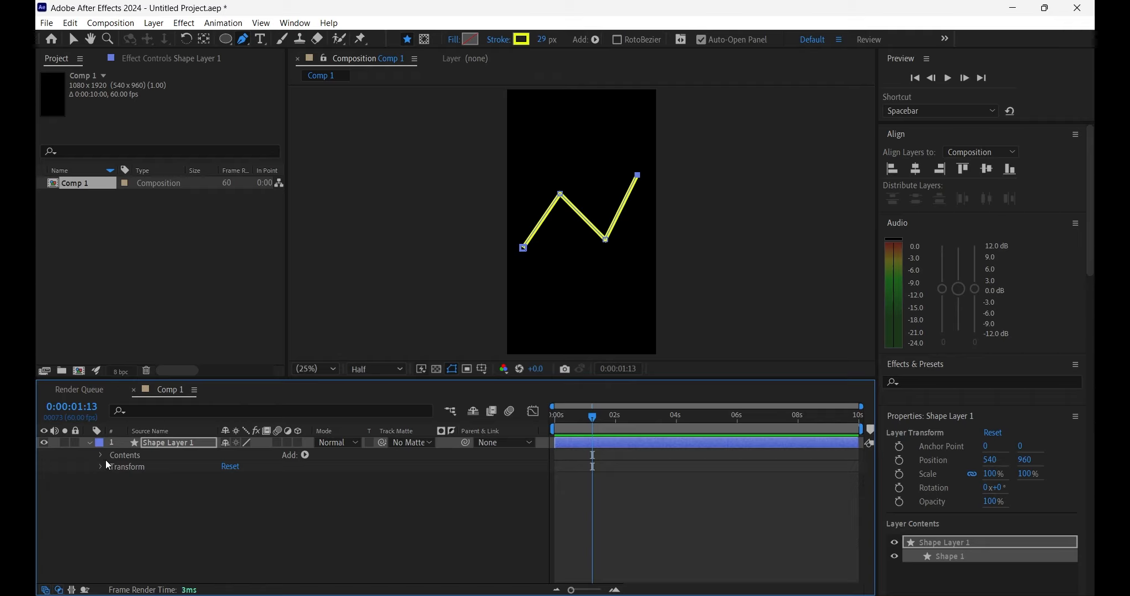
{"action": "left_click", "coordinate": [100, 454]}
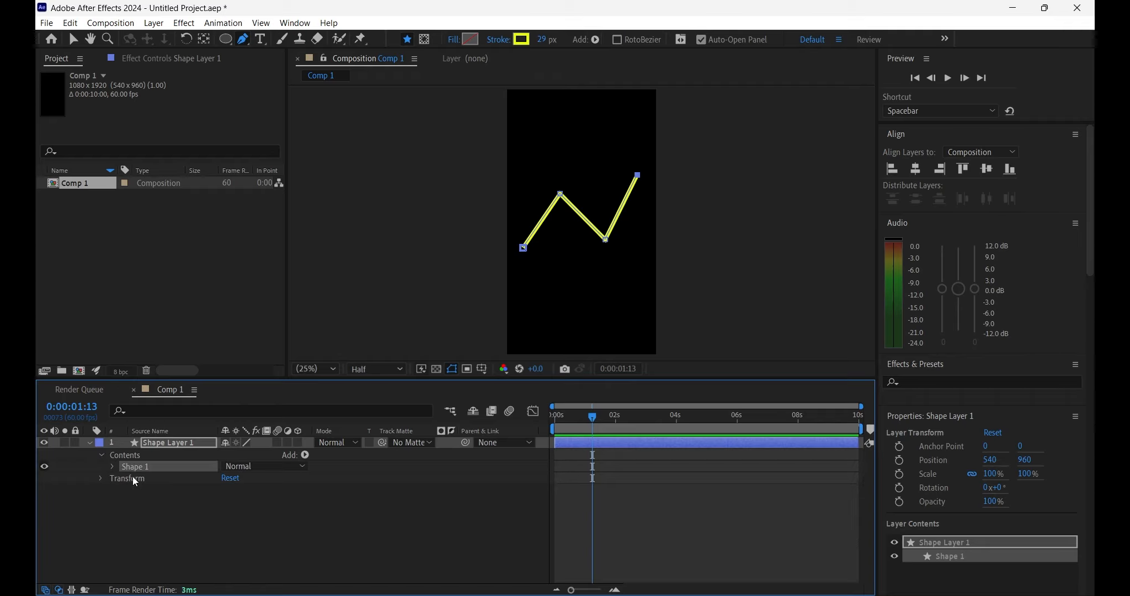
{"action": "left_click", "coordinate": [101, 454]}
{"action": "left_click", "coordinate": [306, 456]}
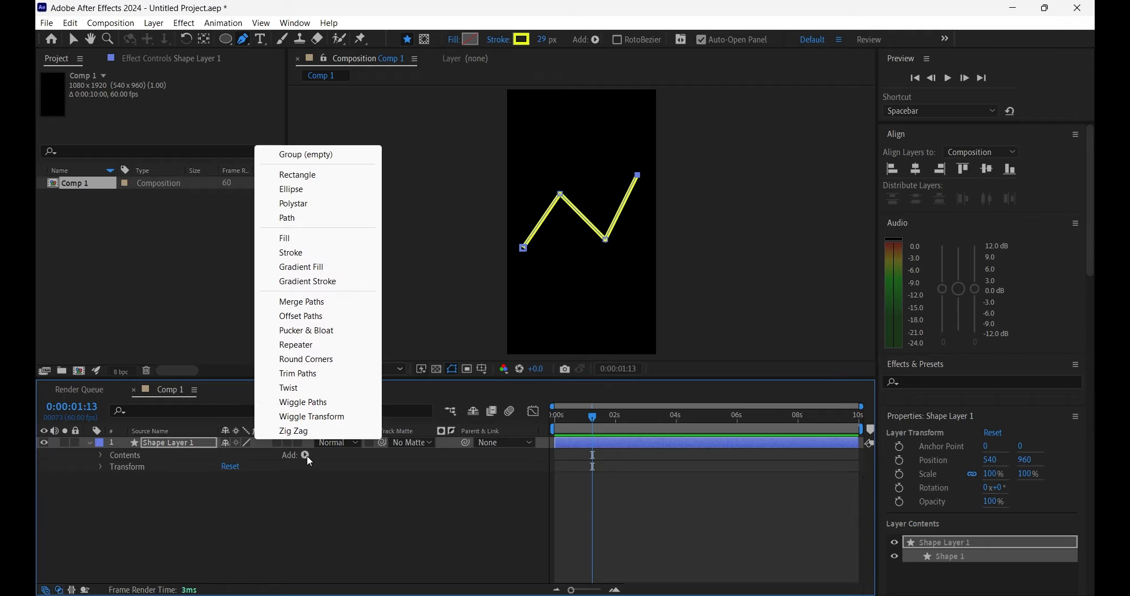
{"action": "left_click", "coordinate": [312, 372]}
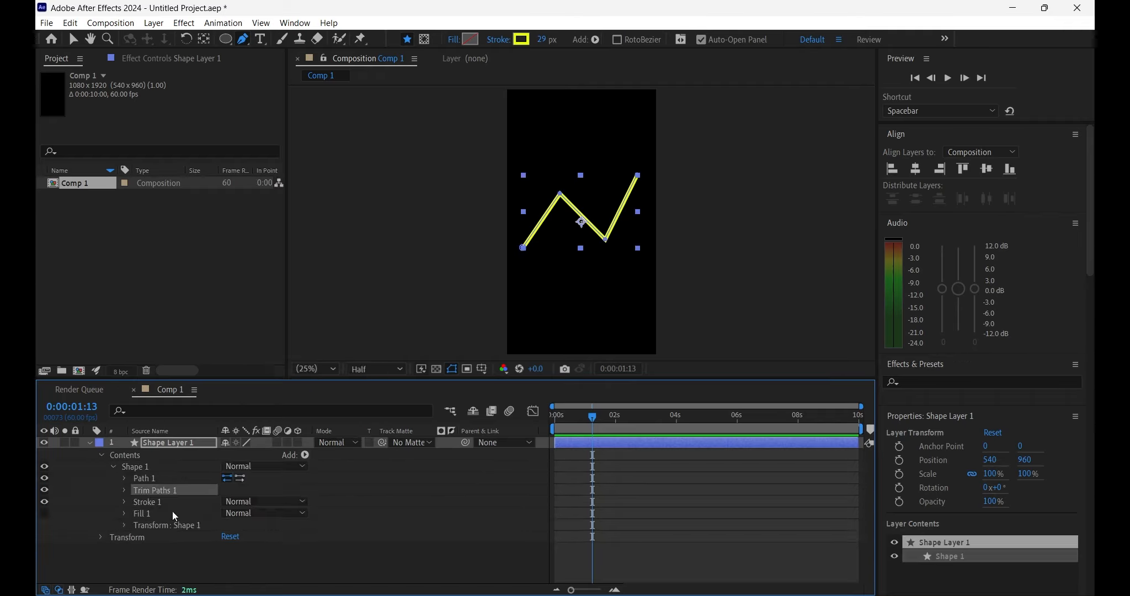
{"action": "left_click", "coordinate": [122, 490]}
{"action": "mouse_move", "coordinate": [230, 504]}
{"action": "left_mouse_down"}
{"action": "mouse_move", "coordinate": [276, 503]}
{"action": "mouse_move", "coordinate": [179, 499]}
{"action": "left_mouse_up"}
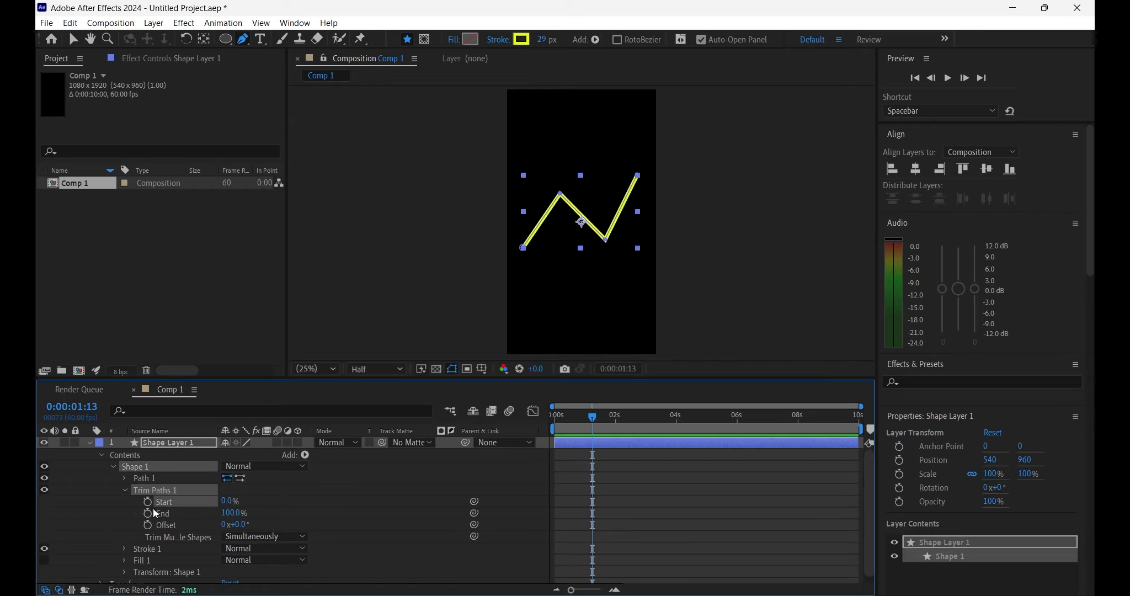
Step: Keyframe the zigzag's Trim Paths Start from 100% at the first frame to 0% at 0:00:01:53
{"action": "left_click_drag", "start_coordinate": [588, 416], "coordinate": [398, 496]}
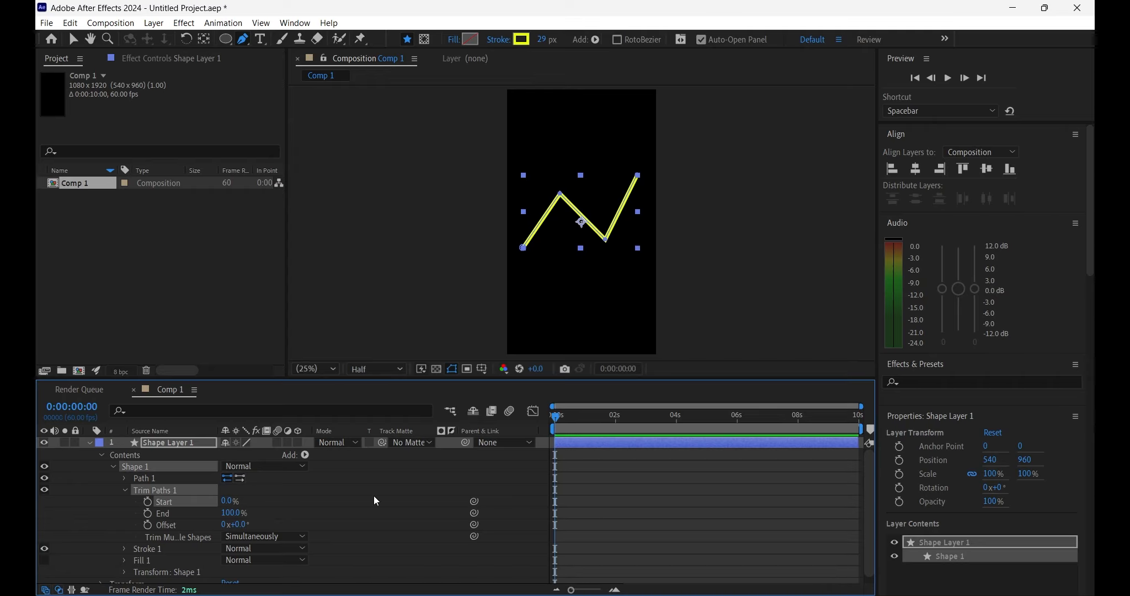
{"action": "left_click", "coordinate": [147, 502]}
{"action": "left_click_drag", "start_coordinate": [228, 501], "coordinate": [355, 507]}
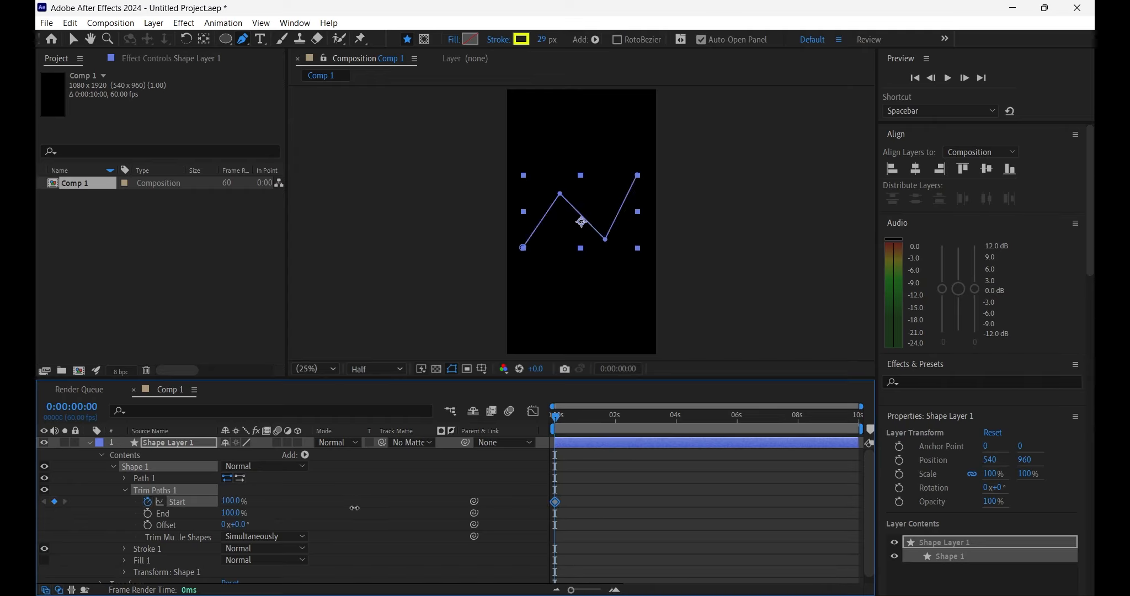
{"action": "left_click_drag", "start_coordinate": [635, 434], "coordinate": [613, 433]}
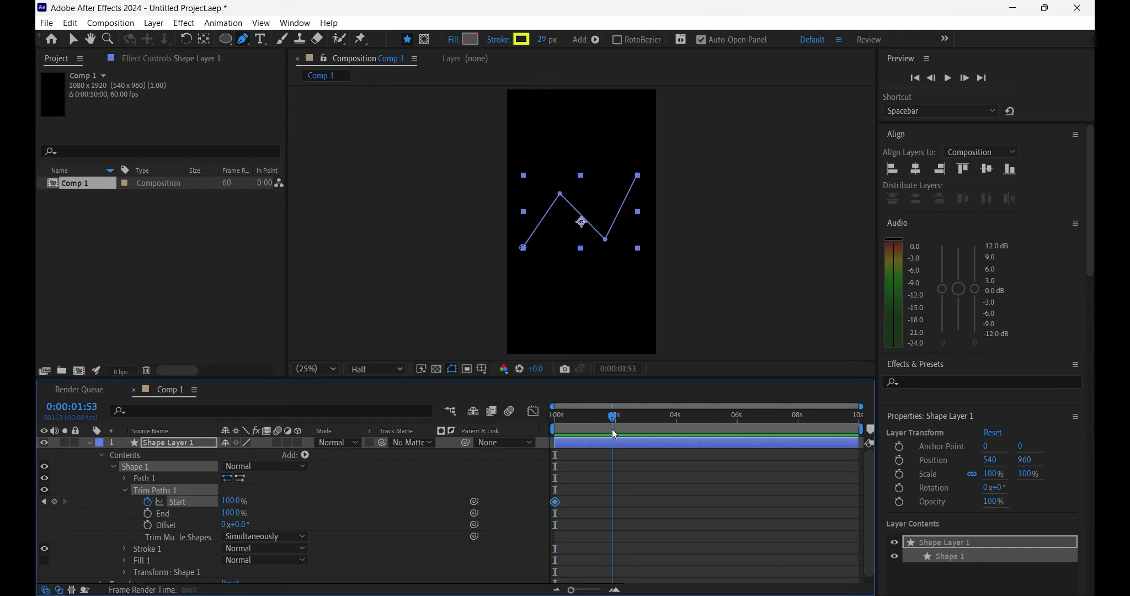
{"action": "left_click_drag", "start_coordinate": [240, 502], "coordinate": [171, 503]}
Step: Preview the zigzag line's drawing animation from the first frame
{"action": "left_click_drag", "start_coordinate": [564, 422], "coordinate": [540, 424]}
{"action": "key", "text": "space"}
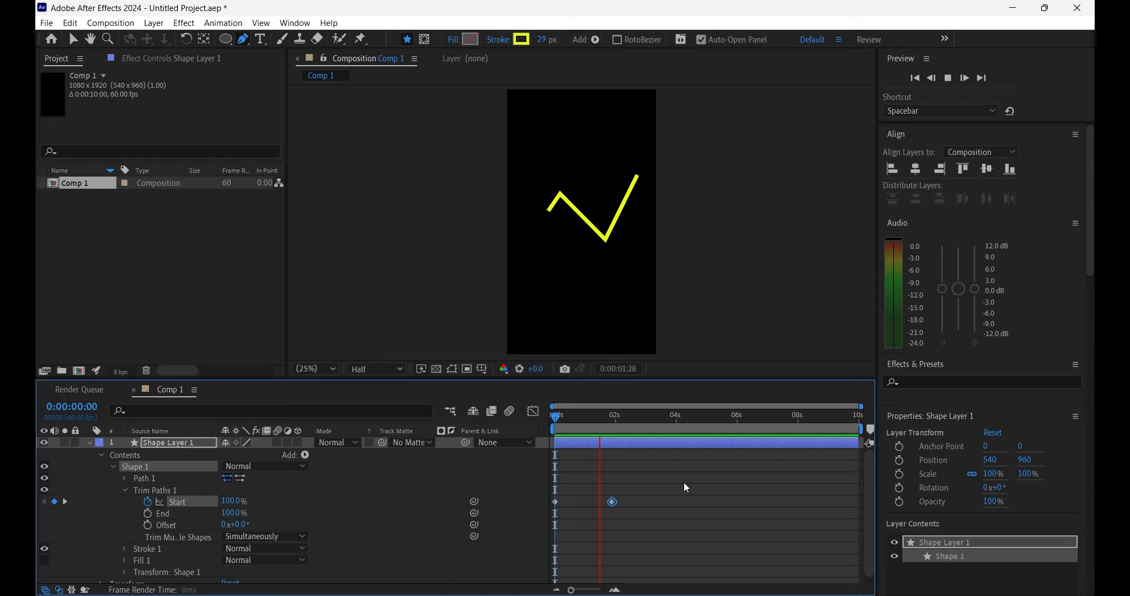
{"action": "key", "text": "space"}
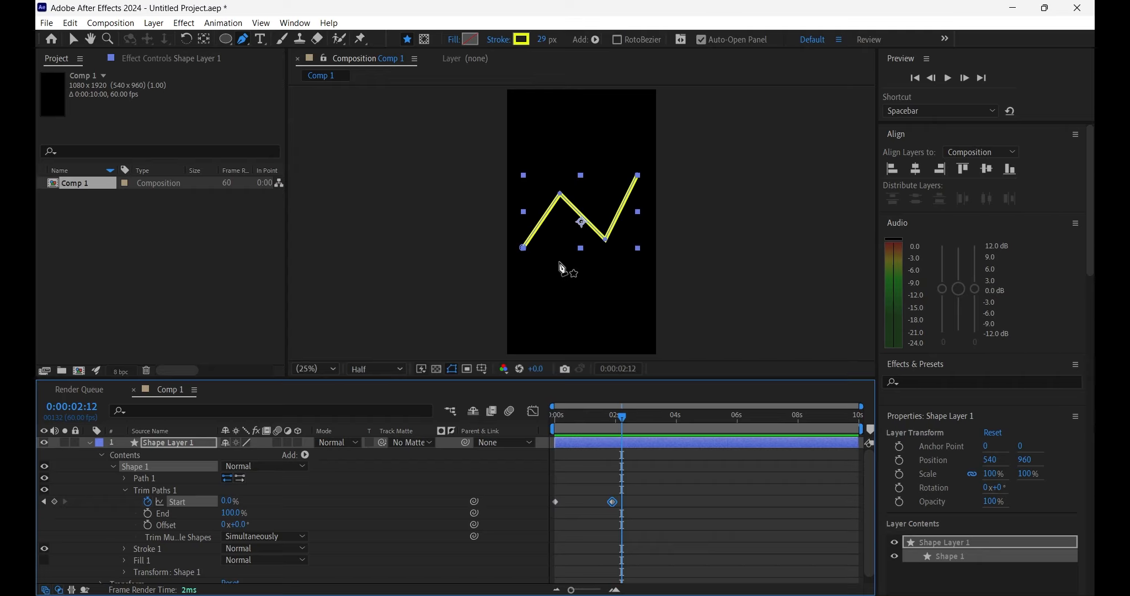
{"action": "key", "text": "space"}
{"action": "key", "text": "space"}
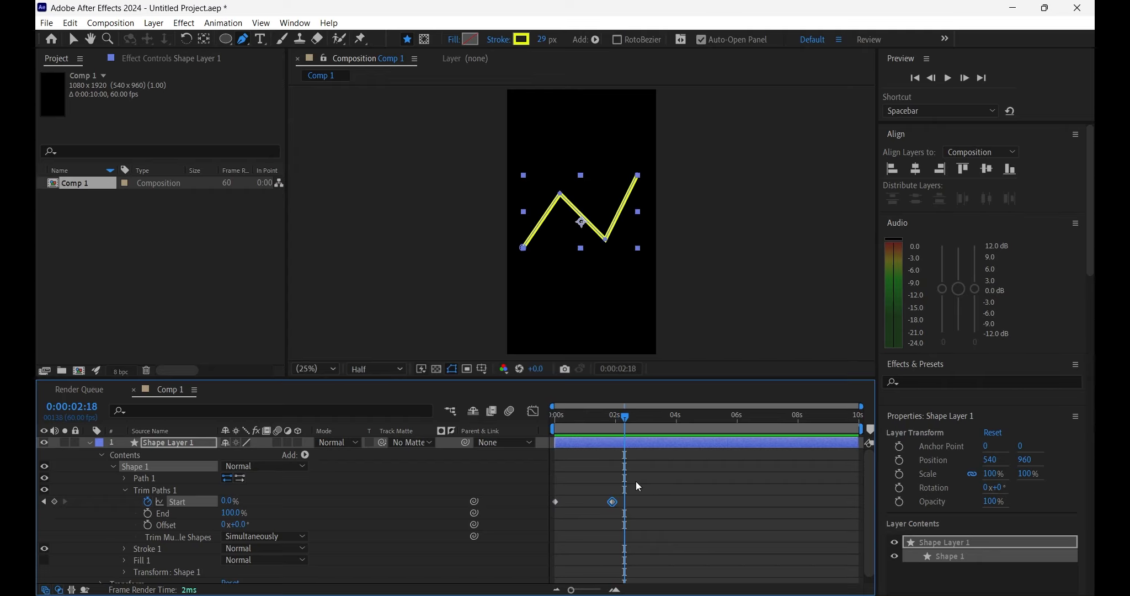
Step: Curve the zigzag's two middle points into smooth Bezier points to form a wave
{"action": "left_click", "coordinate": [636, 482]}
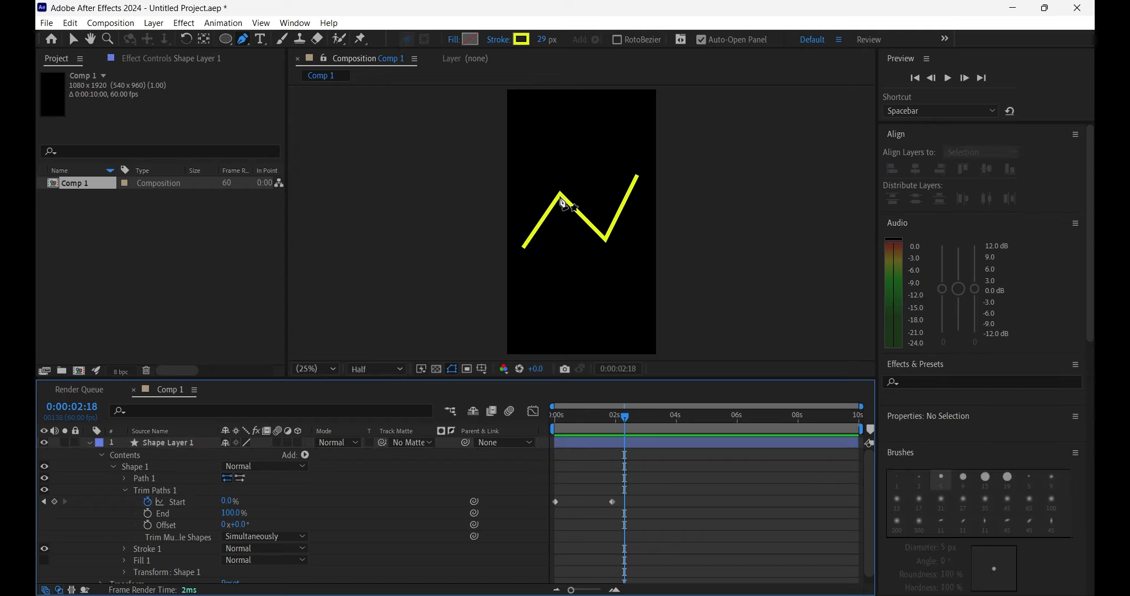
{"action": "mouse_move", "coordinate": [628, 417]}
{"action": "left_mouse_down"}
{"action": "mouse_move", "coordinate": [592, 418]}
{"action": "mouse_move", "coordinate": [627, 425]}
{"action": "left_mouse_up"}
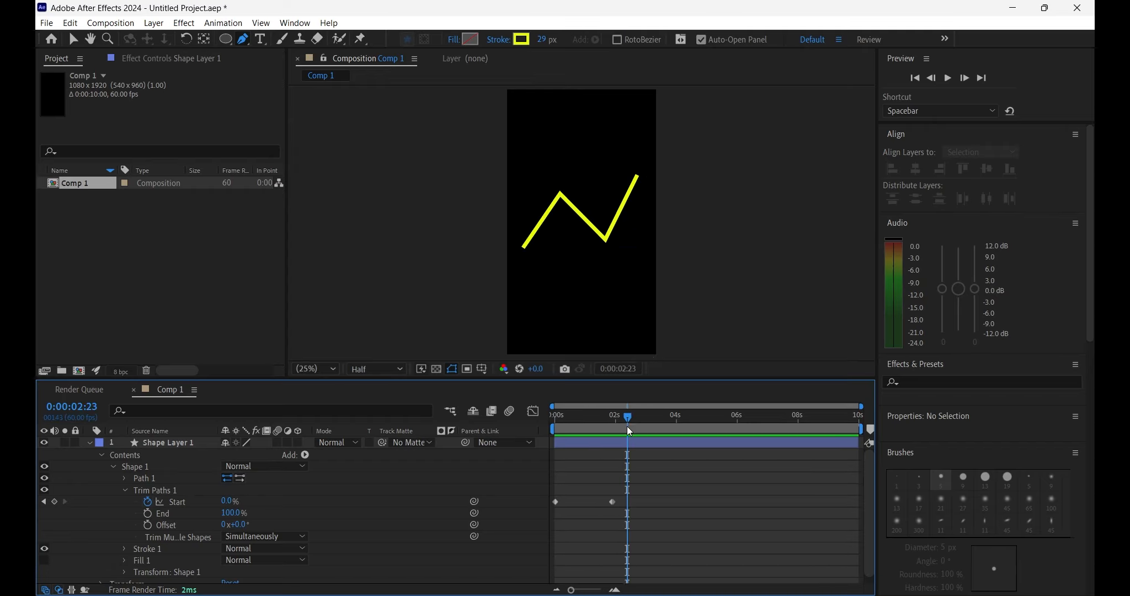
{"action": "left_click", "coordinate": [650, 439]}
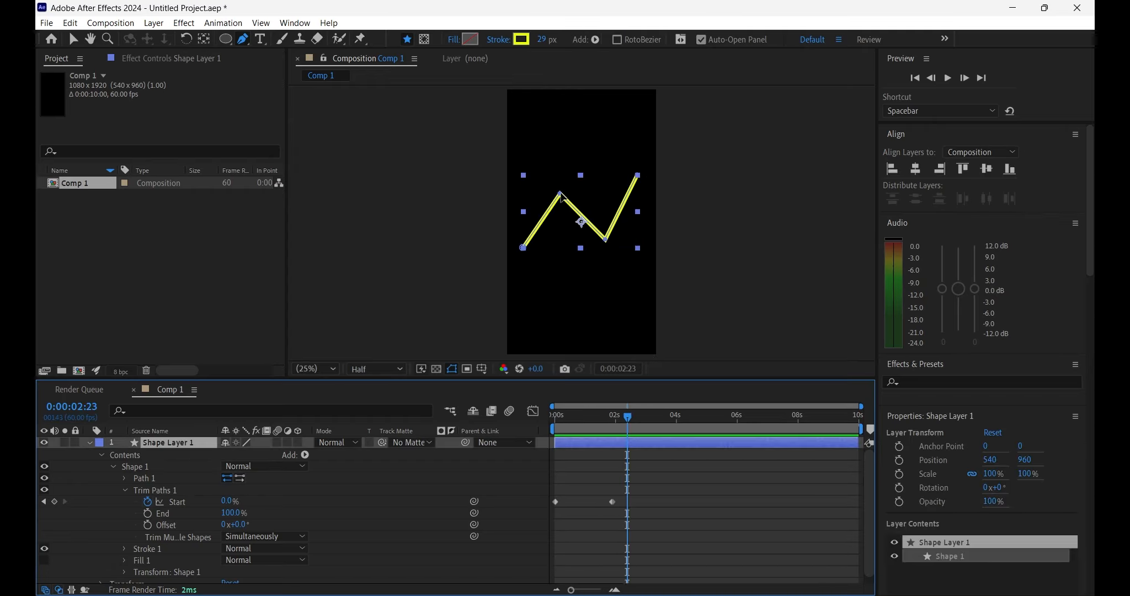
{"action": "mouse_move", "coordinate": [560, 194]}
{"action": "left_mouse_down"}
{"action": "mouse_move", "coordinate": [581, 192]}
{"action": "mouse_move", "coordinate": [585, 204]}
{"action": "mouse_move", "coordinate": [579, 188]}
{"action": "left_mouse_up"}
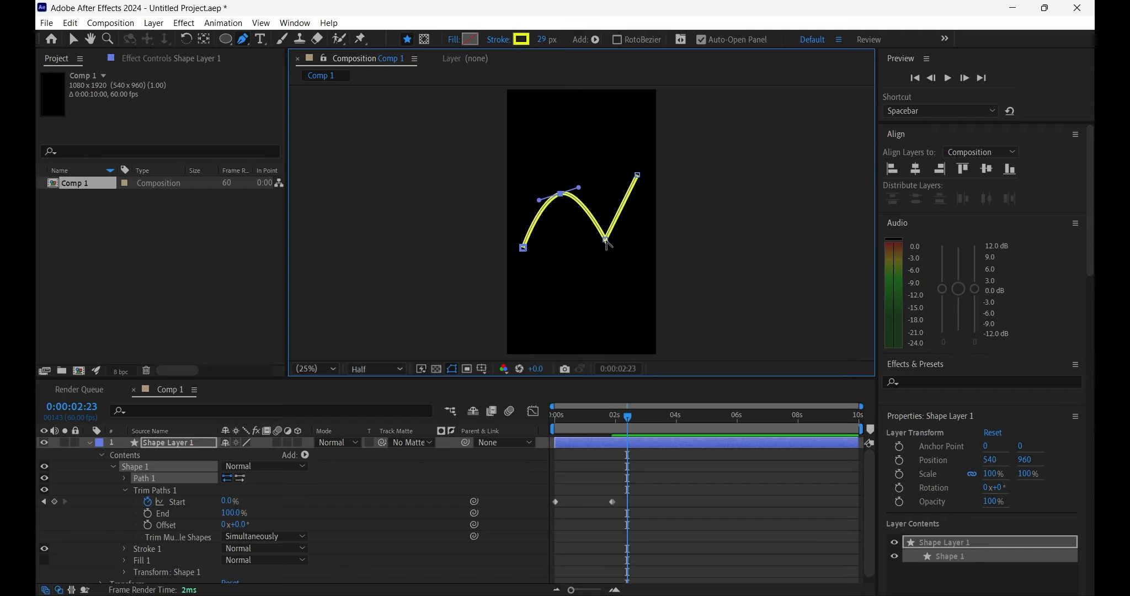
{"action": "left_click_drag", "start_coordinate": [605, 240], "coordinate": [629, 234]}
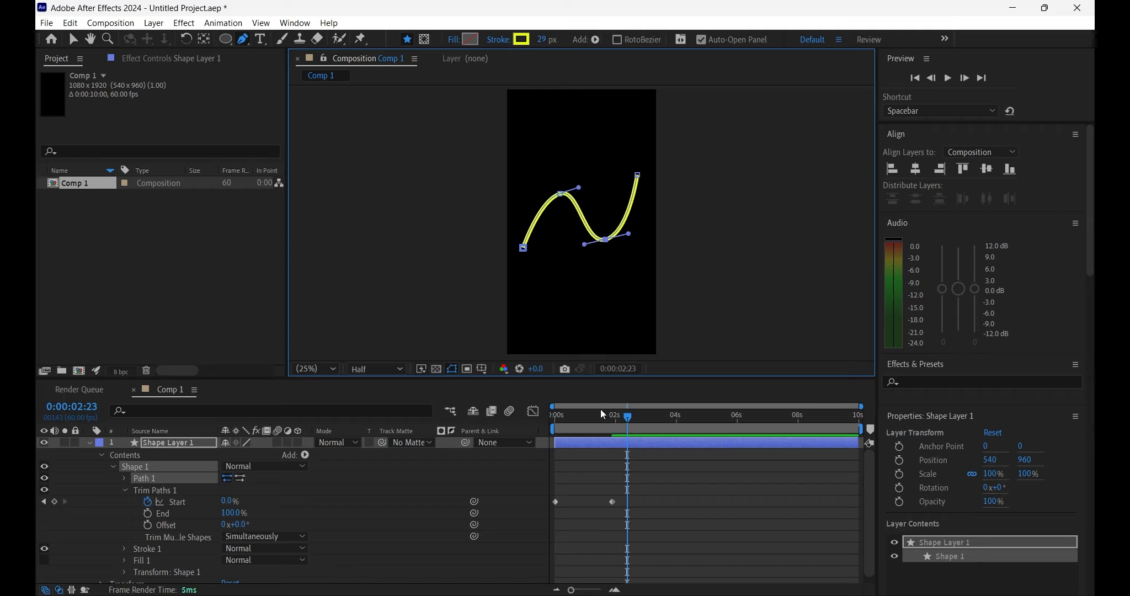
Step: Preview the Trim Paths animation on the curved line from the first frame
{"action": "left_click_drag", "start_coordinate": [572, 418], "coordinate": [540, 416]}
{"action": "key", "text": "space"}
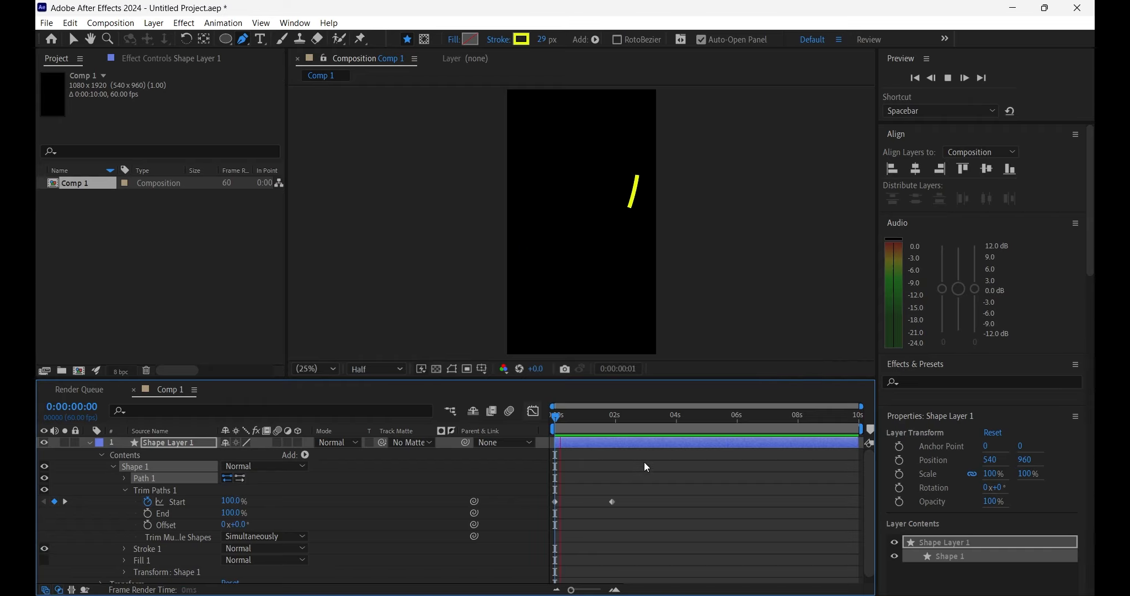
{"action": "key", "text": "space"}
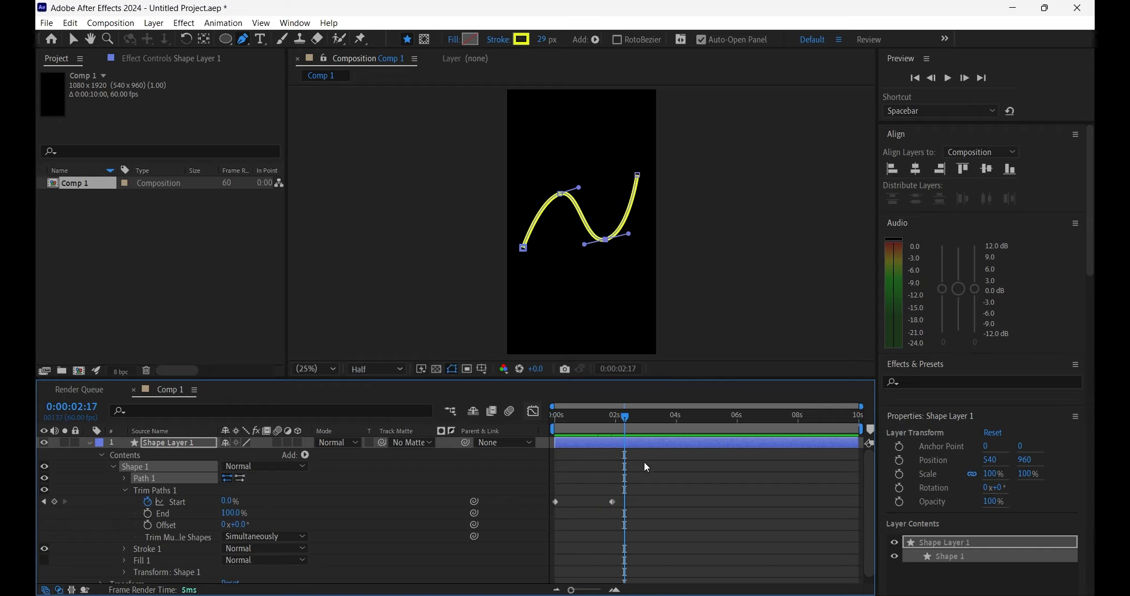
Step: Delete the wave's Trim Paths Start keyframes and remove its shape layer
{"action": "left_click_drag", "start_coordinate": [651, 468], "coordinate": [548, 530]}
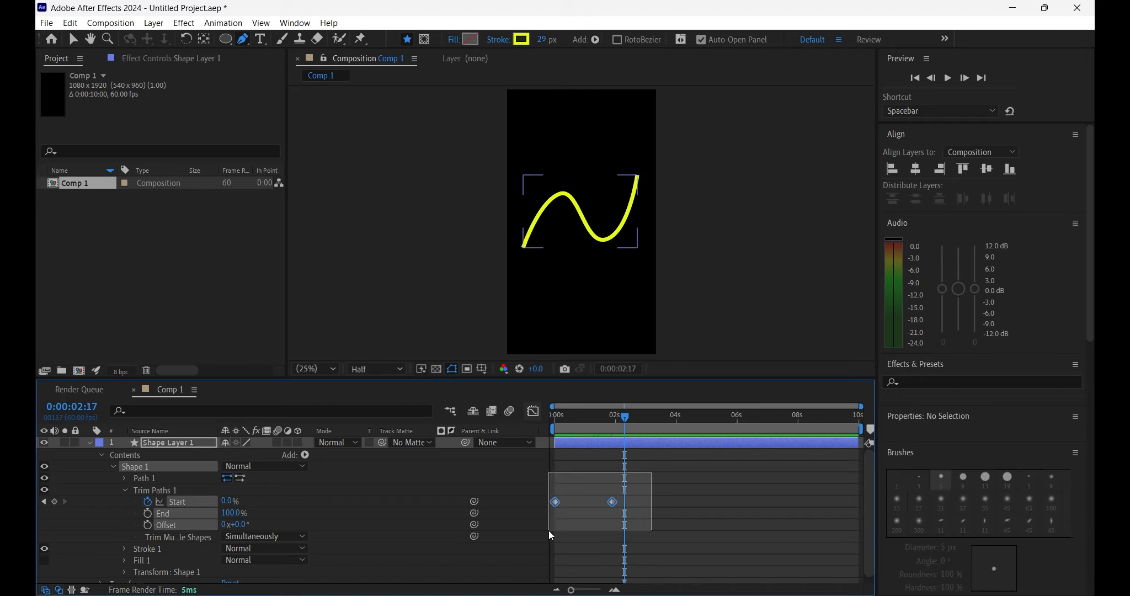
{"action": "key", "text": "Delete"}
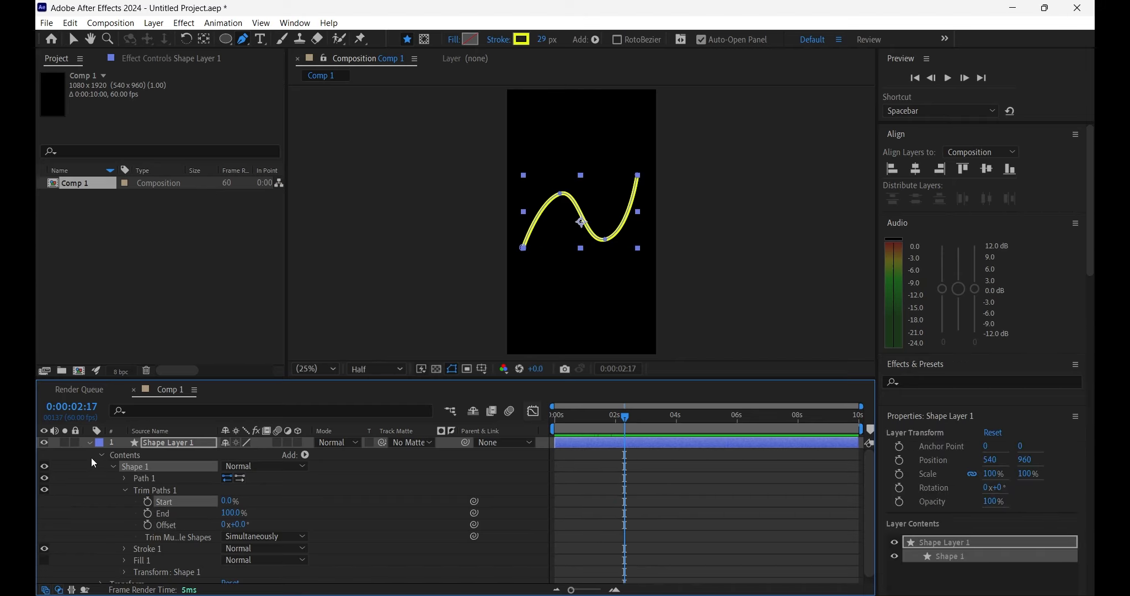
{"action": "left_click", "coordinate": [89, 442]}
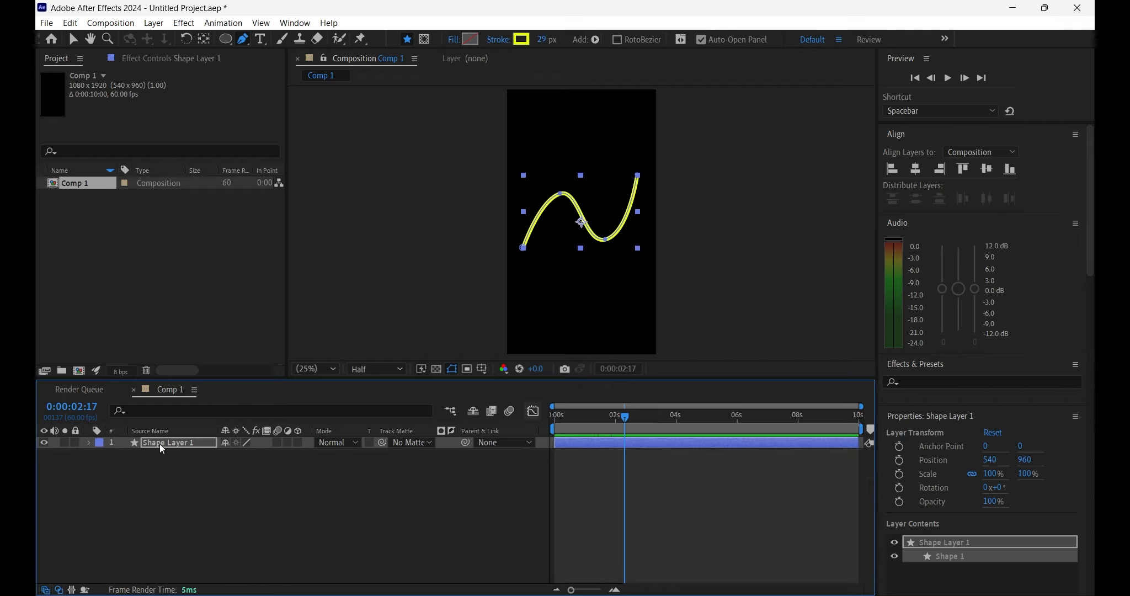
{"action": "key", "text": "Delete"}
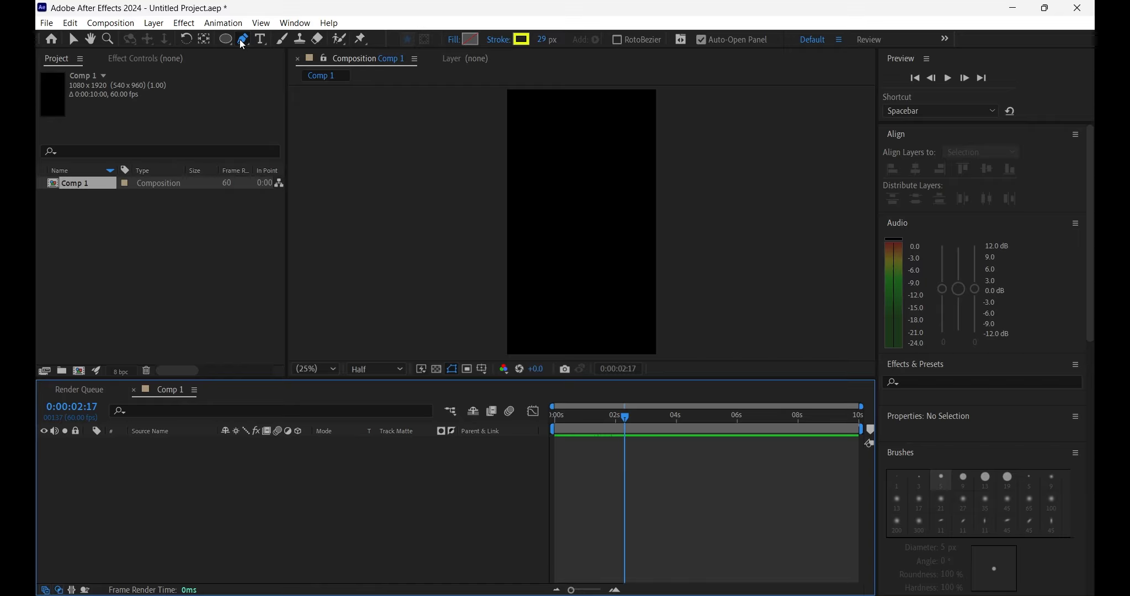
Step: Draw a nearly horizontal two-point line across the composition with the Pen tool and set its stroke width to 84 px
{"action": "left_click", "coordinate": [524, 213]}
{"action": "left_click", "coordinate": [631, 215]}
{"action": "left_click_drag", "start_coordinate": [632, 216], "coordinate": [635, 224]}
{"action": "key", "text": "ctrl+z"}
{"action": "left_click", "coordinate": [640, 211]}
{"action": "left_click_drag", "start_coordinate": [640, 210], "coordinate": [642, 216]}
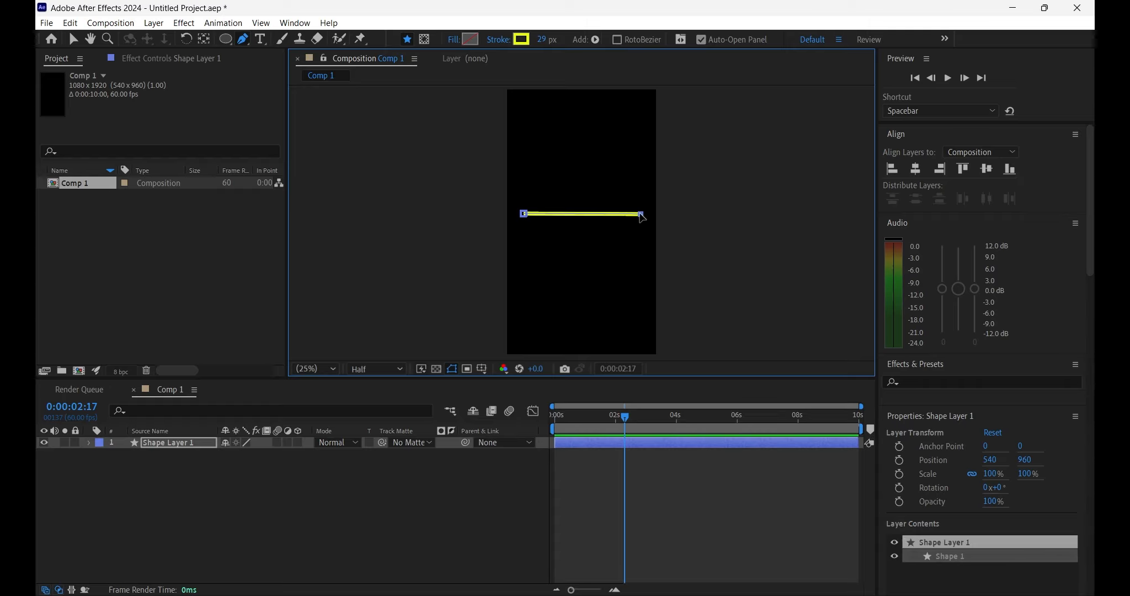
{"action": "left_click", "coordinate": [545, 39]}
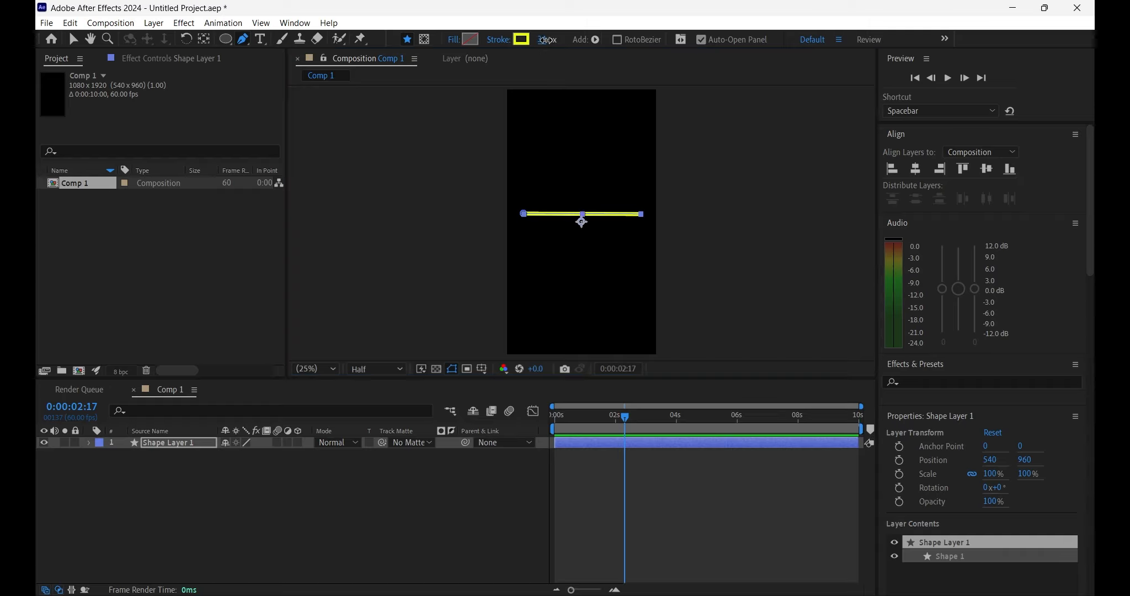
{"action": "left_click_drag", "start_coordinate": [545, 40], "coordinate": [586, 46]}
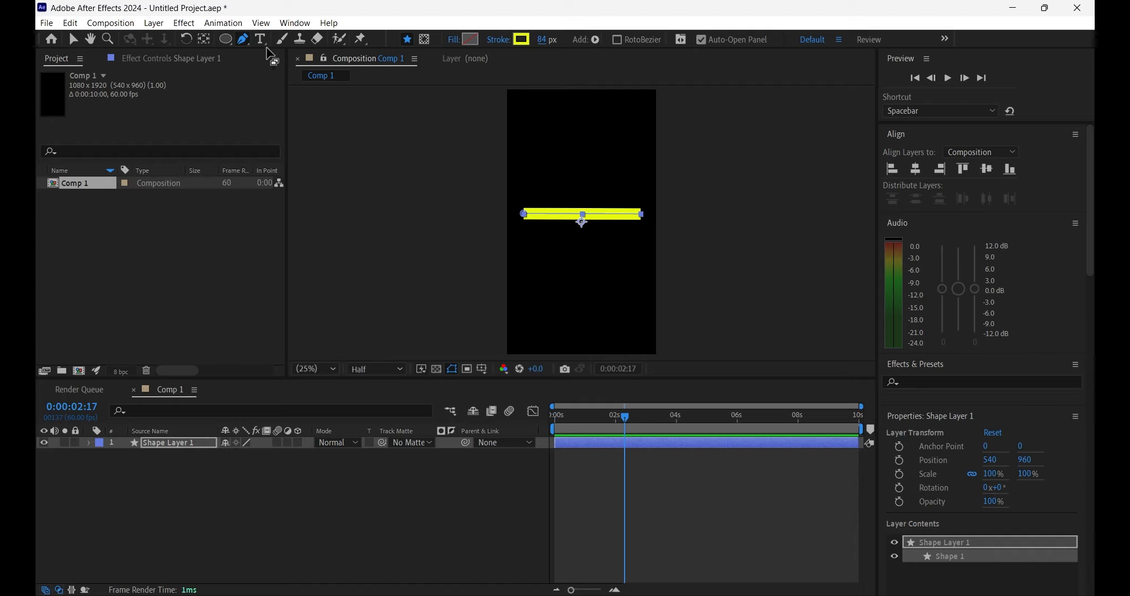
Step: Draw a rectangle closely framing the yellow bar on its own shape layer
{"action": "left_click", "coordinate": [257, 503]}
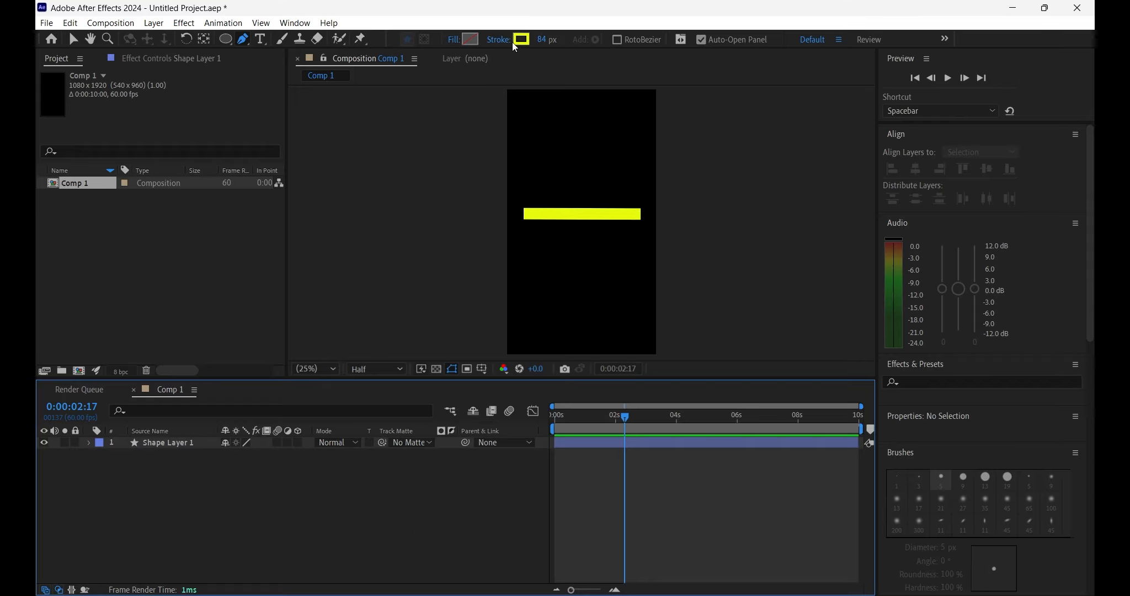
{"action": "left_click_drag", "start_coordinate": [222, 42], "coordinate": [275, 40]}
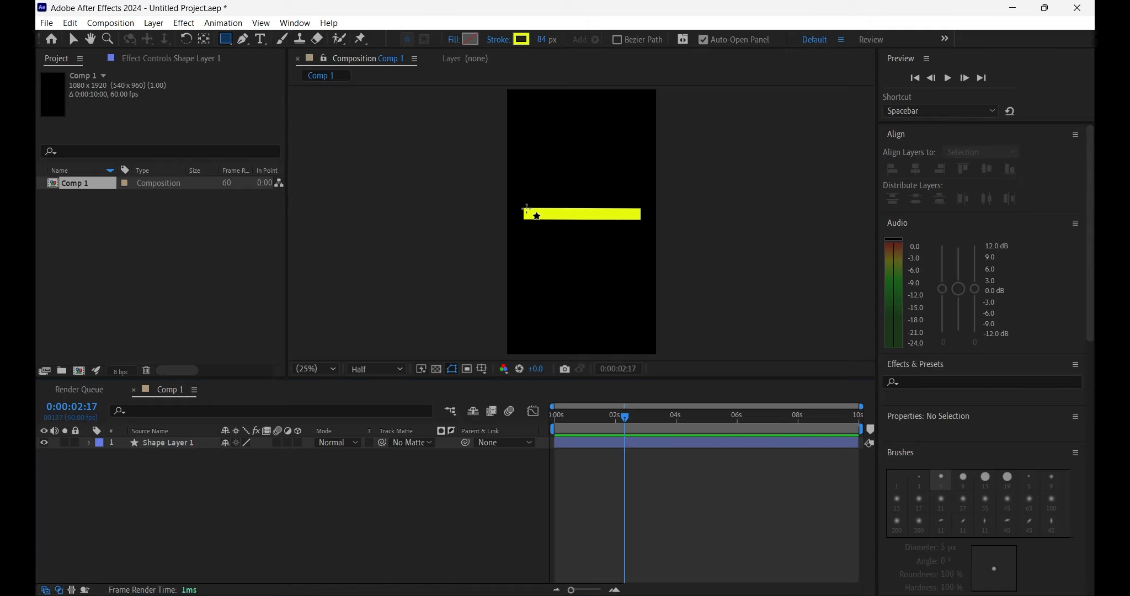
{"action": "left_click_drag", "start_coordinate": [522, 206], "coordinate": [649, 226]}
Step: Change the new rectangle's stroke color to blue and its stroke width to 49 px
{"action": "left_click", "coordinate": [519, 44]}
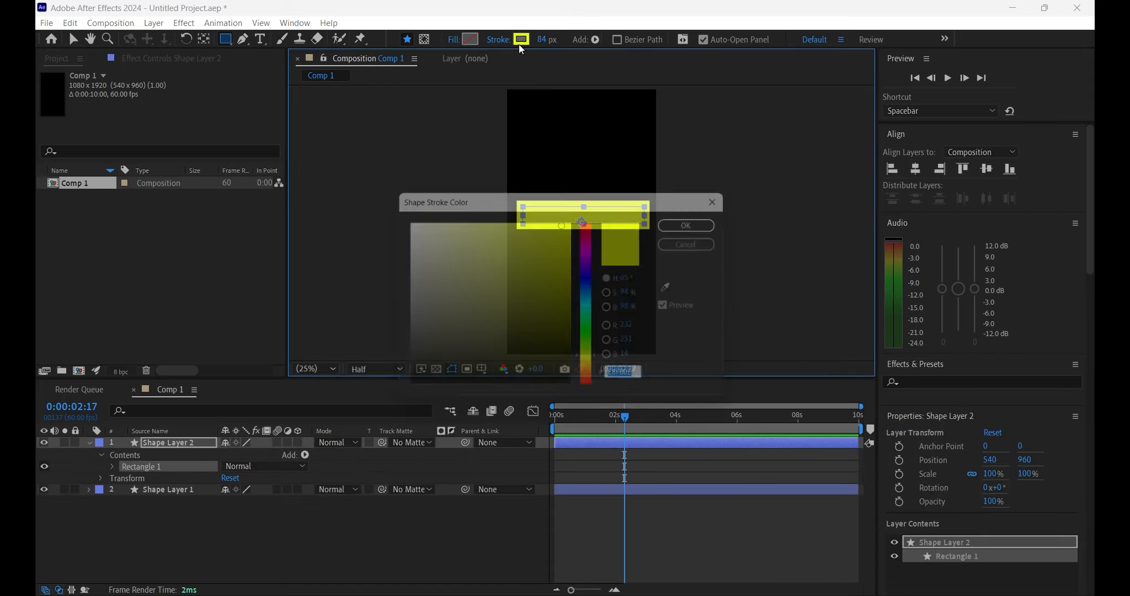
{"action": "left_click", "coordinate": [596, 282]}
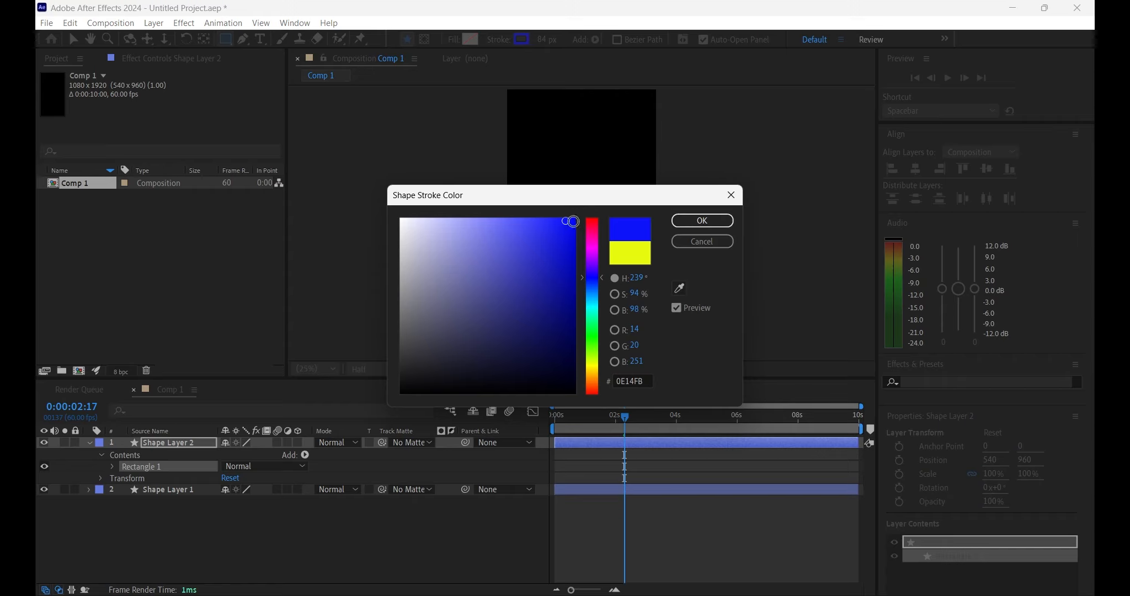
{"action": "left_click", "coordinate": [701, 221]}
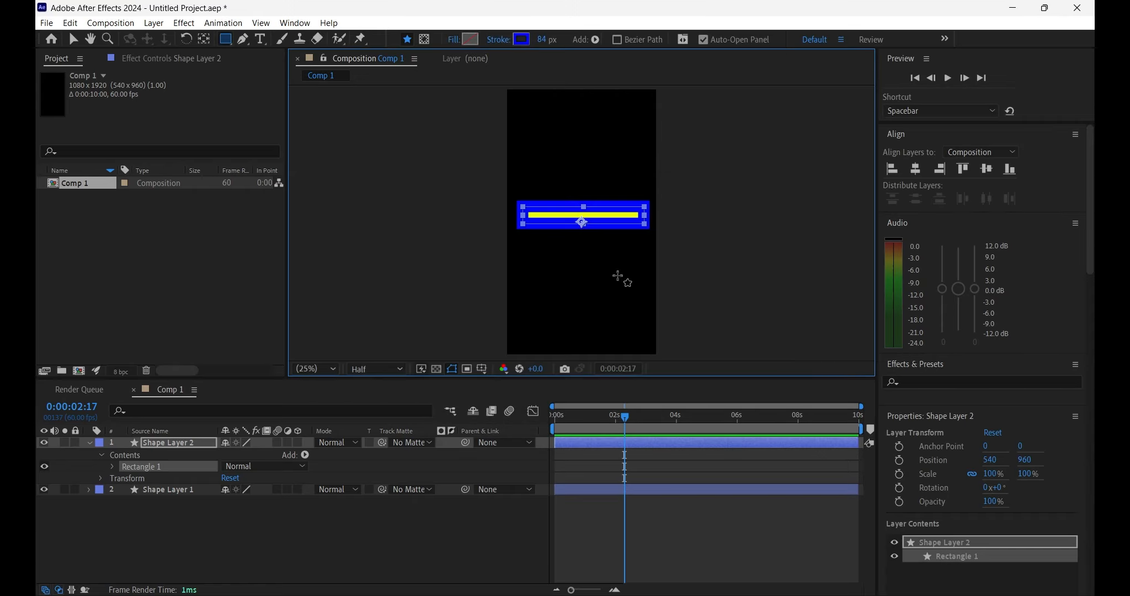
{"action": "left_click", "coordinate": [539, 40]}
{"action": "left_click_drag", "start_coordinate": [539, 40], "coordinate": [519, 45]}
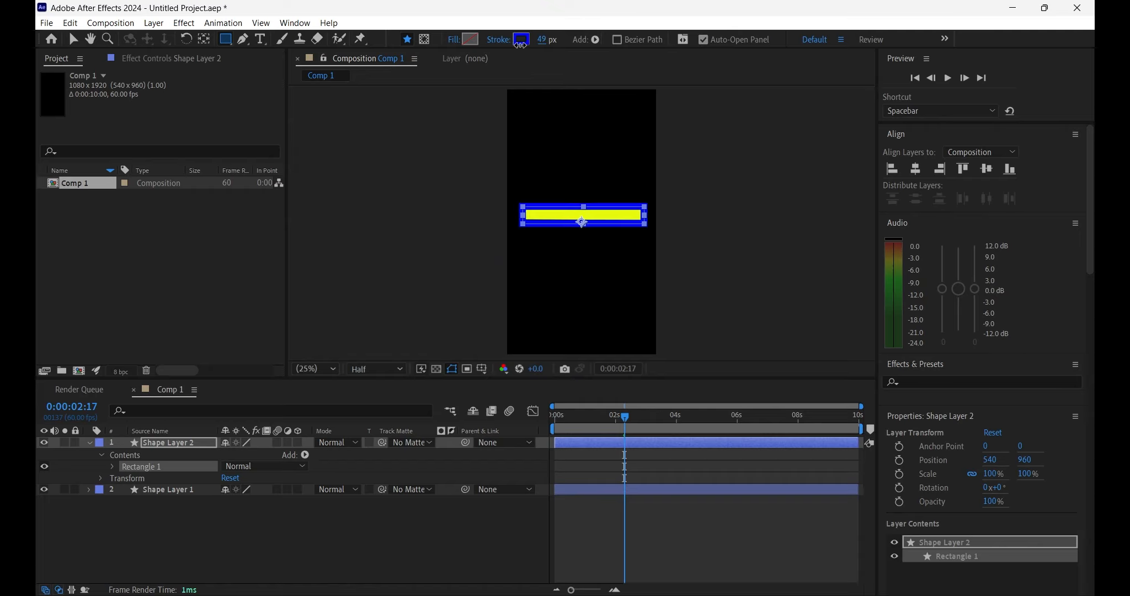
{"action": "left_click", "coordinate": [512, 545]}
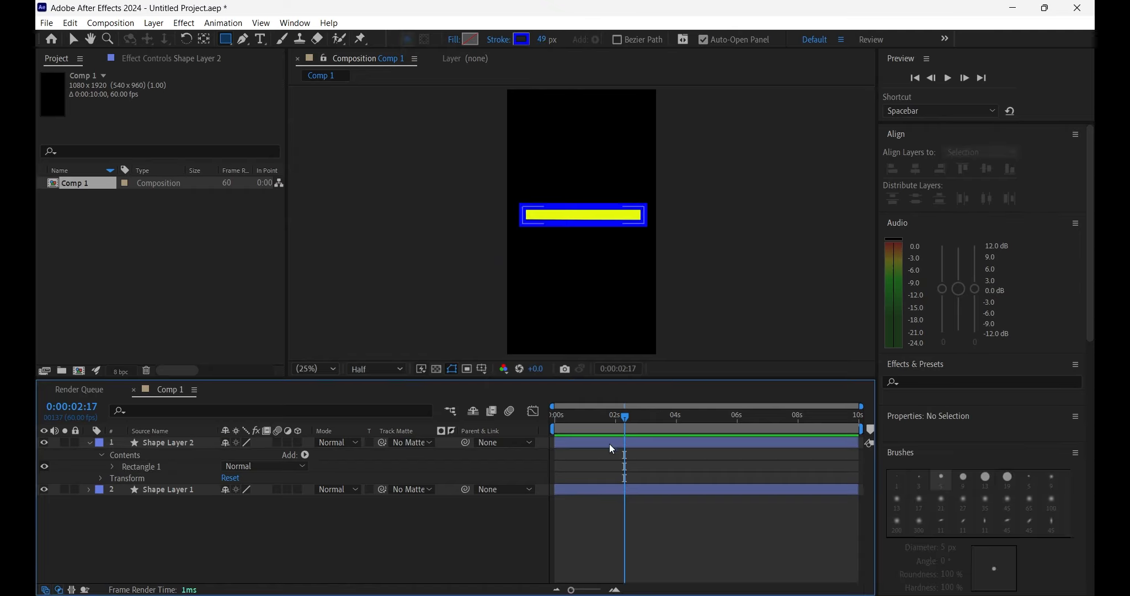
Step: Return to the first frame and add Trim Paths to the yellow bar's layer, Shape Layer 1
{"action": "left_click_drag", "start_coordinate": [624, 418], "coordinate": [504, 437]}
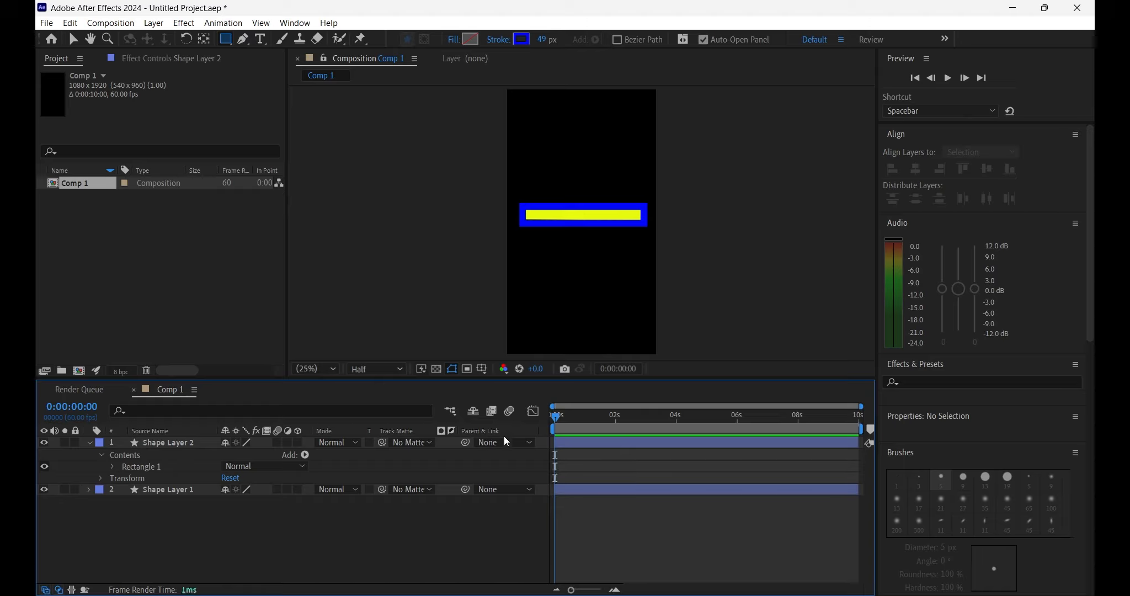
{"action": "left_click", "coordinate": [88, 442]}
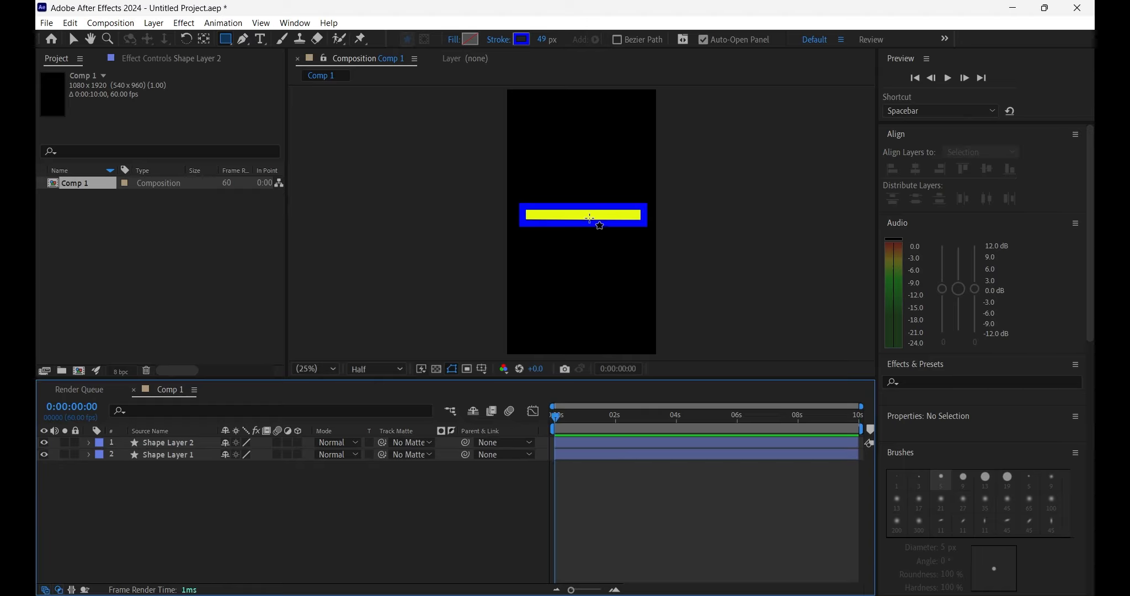
{"action": "left_click", "coordinate": [171, 442]}
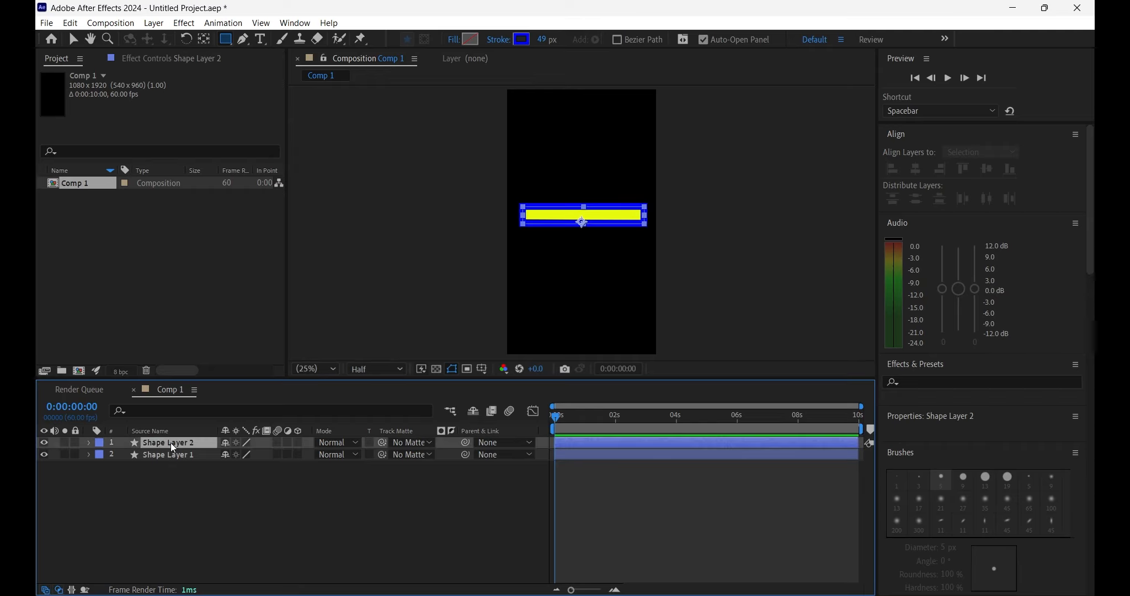
{"action": "left_click", "coordinate": [179, 455]}
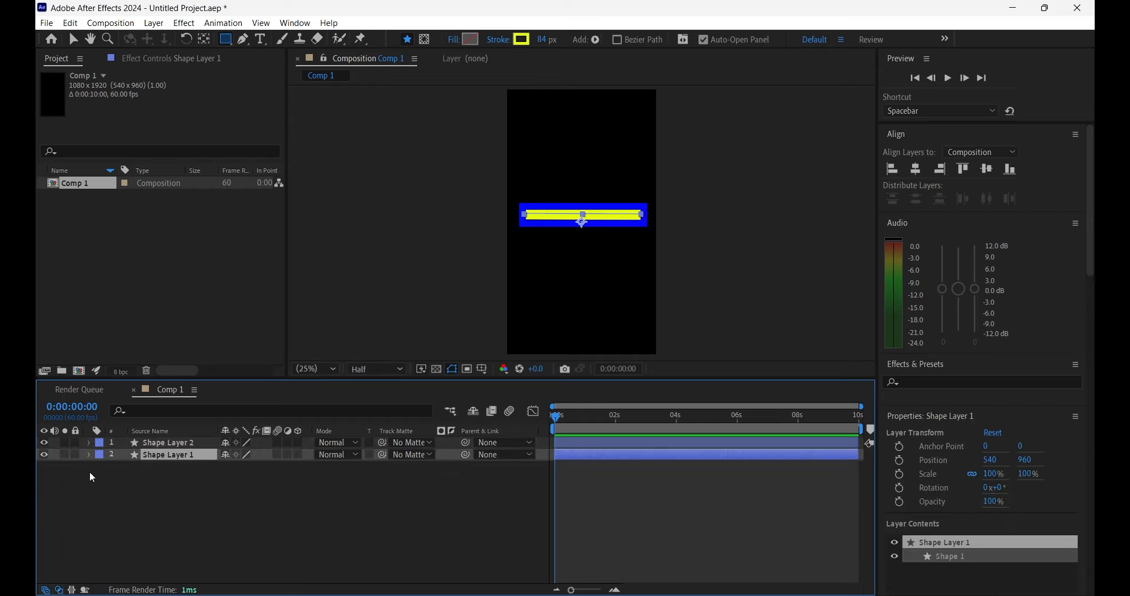
{"action": "left_click", "coordinate": [89, 454]}
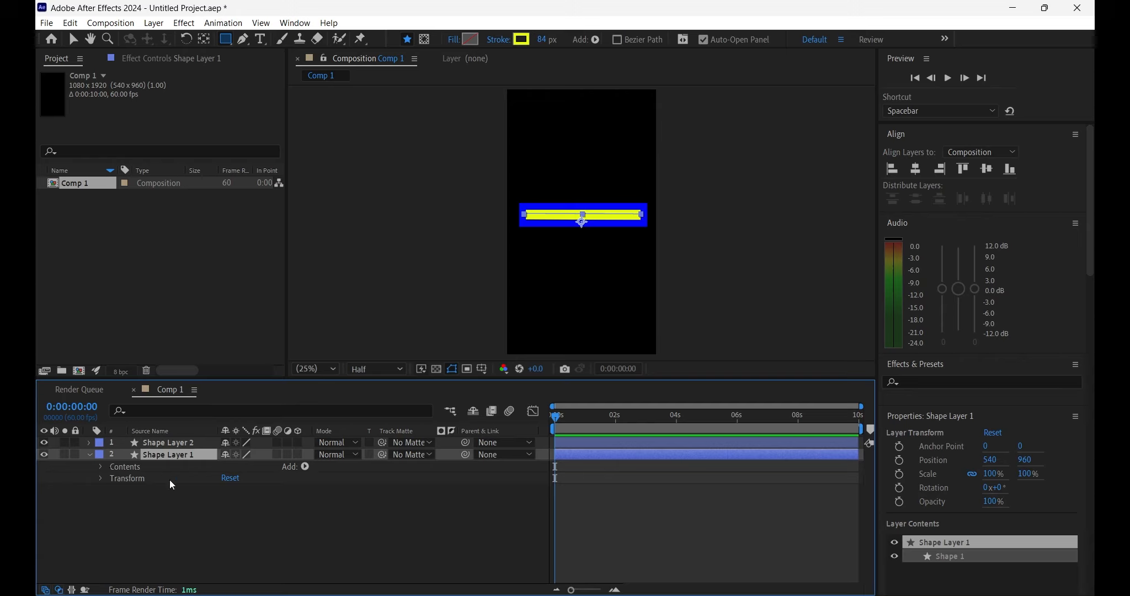
{"action": "left_click", "coordinate": [298, 467]}
{"action": "left_click", "coordinate": [304, 466]}
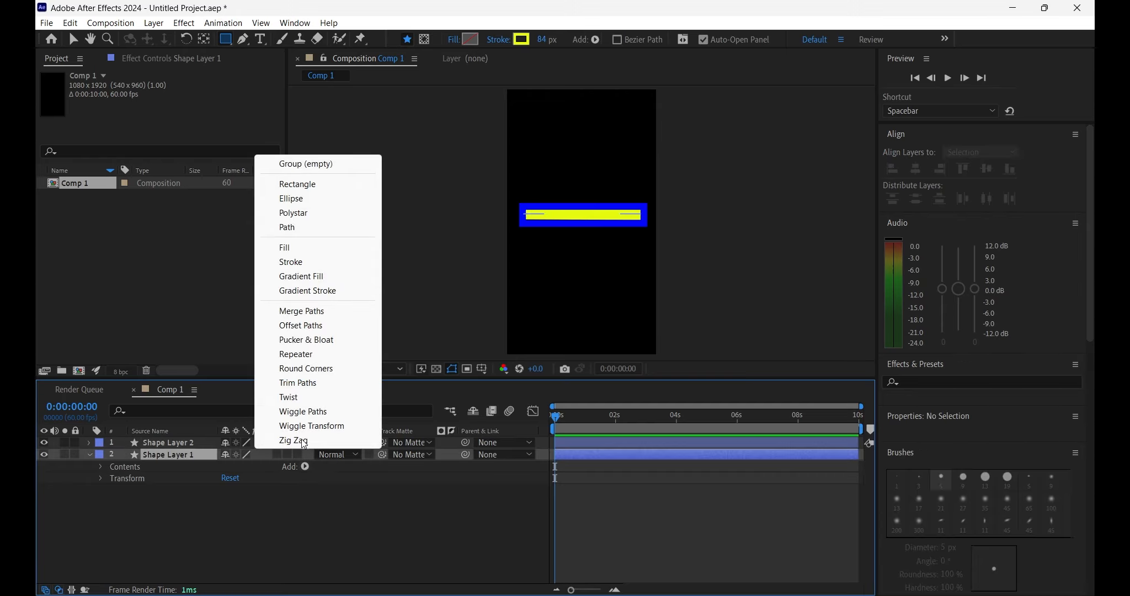
{"action": "left_click", "coordinate": [303, 384]}
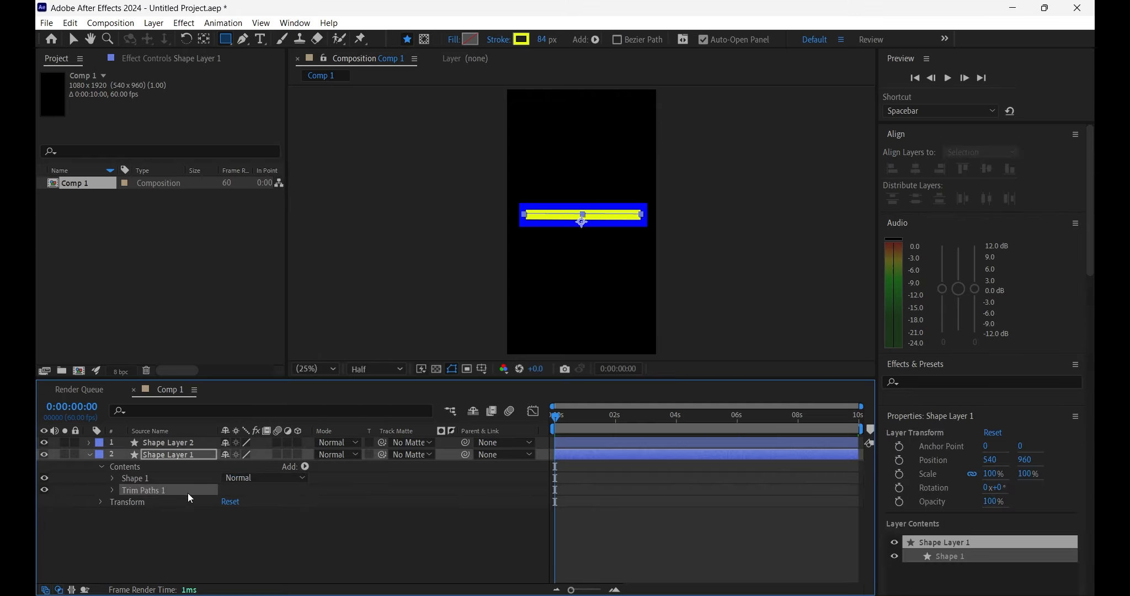
Step: Set the bar's Trim Paths End to 0% and keyframe it at the first frame
{"action": "left_click", "coordinate": [111, 491]}
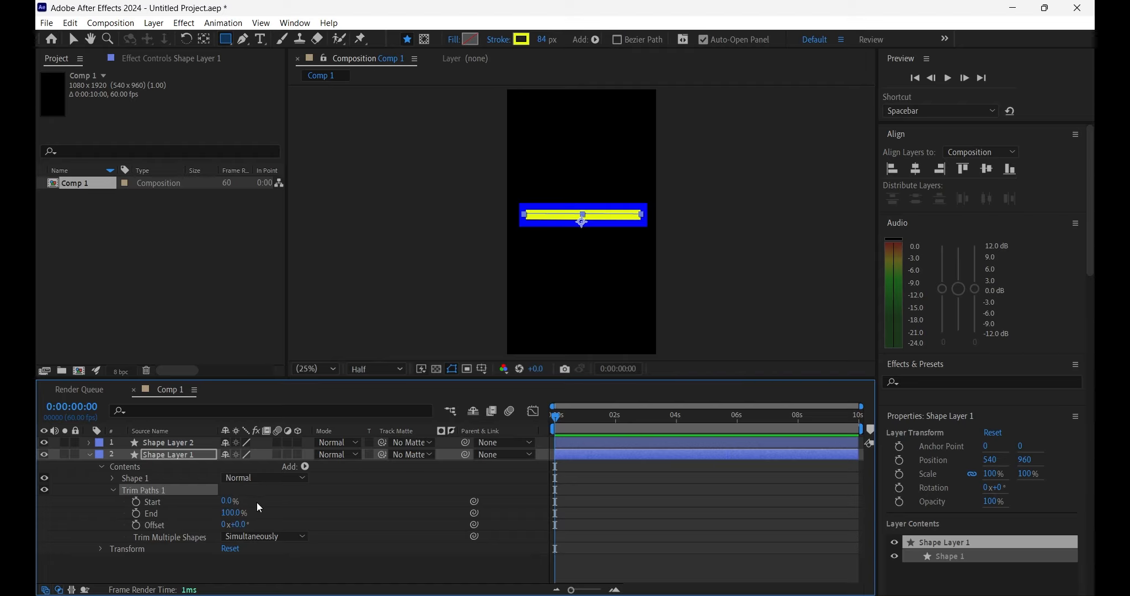
{"action": "mouse_move", "coordinate": [223, 504]}
{"action": "left_mouse_down"}
{"action": "mouse_move", "coordinate": [270, 503]}
{"action": "mouse_move", "coordinate": [137, 514]}
{"action": "left_mouse_up"}
{"action": "left_click_drag", "start_coordinate": [229, 513], "coordinate": [201, 517]}
{"action": "left_click", "coordinate": [135, 513]}
Step: Keyframe the bar's Trim Paths End at a partial fill at 0:00:00:52 and at 100% at 0:00:02:02
{"action": "left_click_drag", "start_coordinate": [556, 418], "coordinate": [582, 429]}
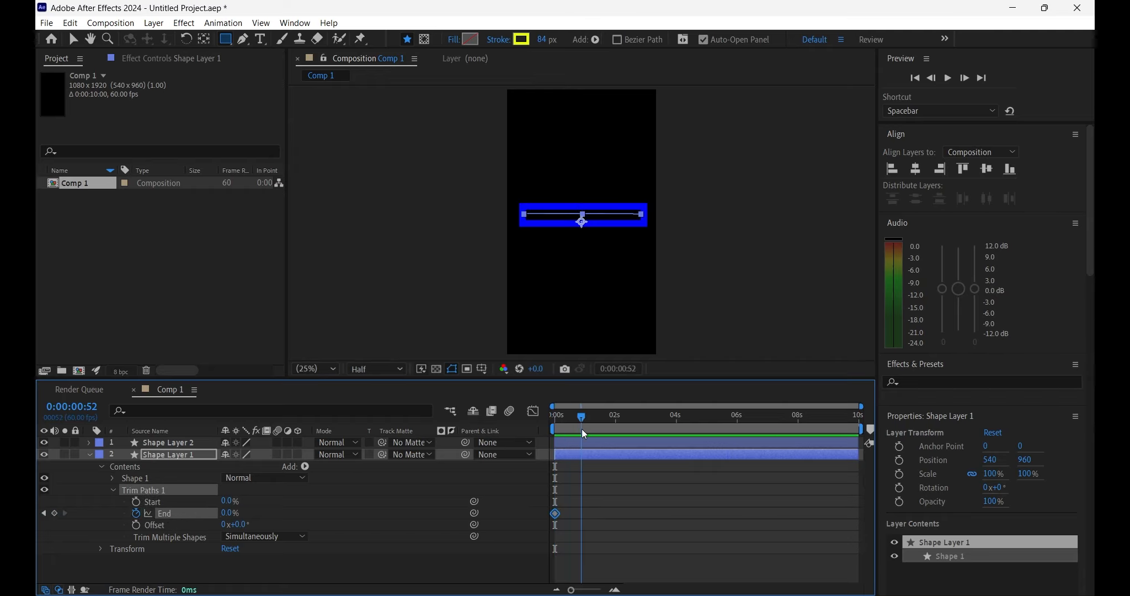
{"action": "left_click_drag", "start_coordinate": [229, 513], "coordinate": [282, 513]}
{"action": "left_click_drag", "start_coordinate": [590, 426], "coordinate": [616, 430]}
{"action": "left_click_drag", "start_coordinate": [238, 518], "coordinate": [254, 518]}
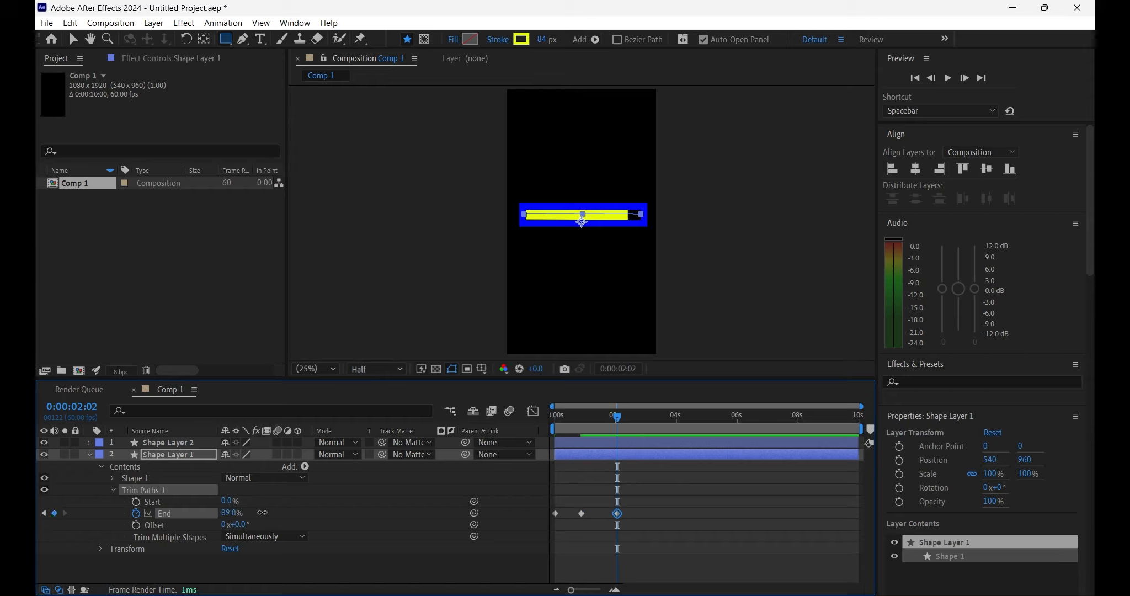
Step: Preview the bar filling the blue frame from the first frame
{"action": "left_click", "coordinate": [554, 415]}
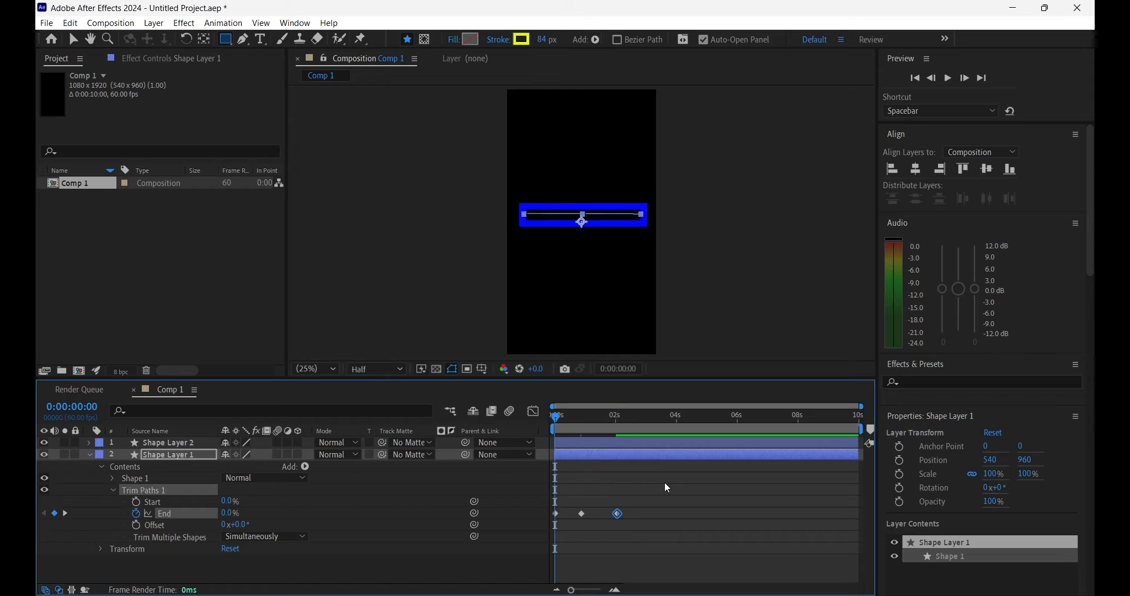
{"action": "key", "text": "space"}
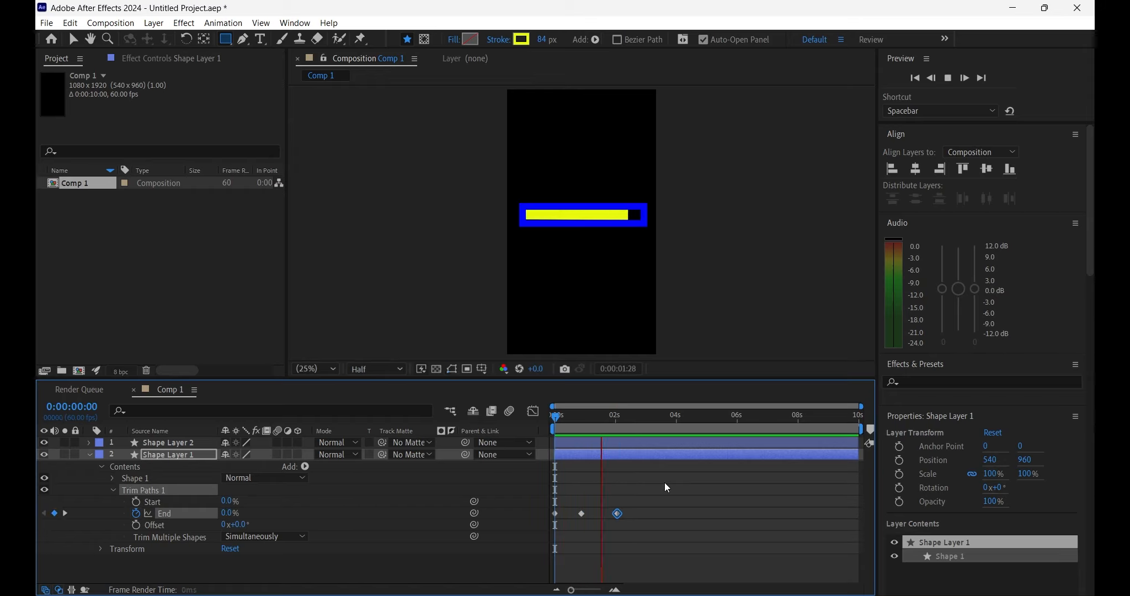
{"action": "key", "text": "space"}
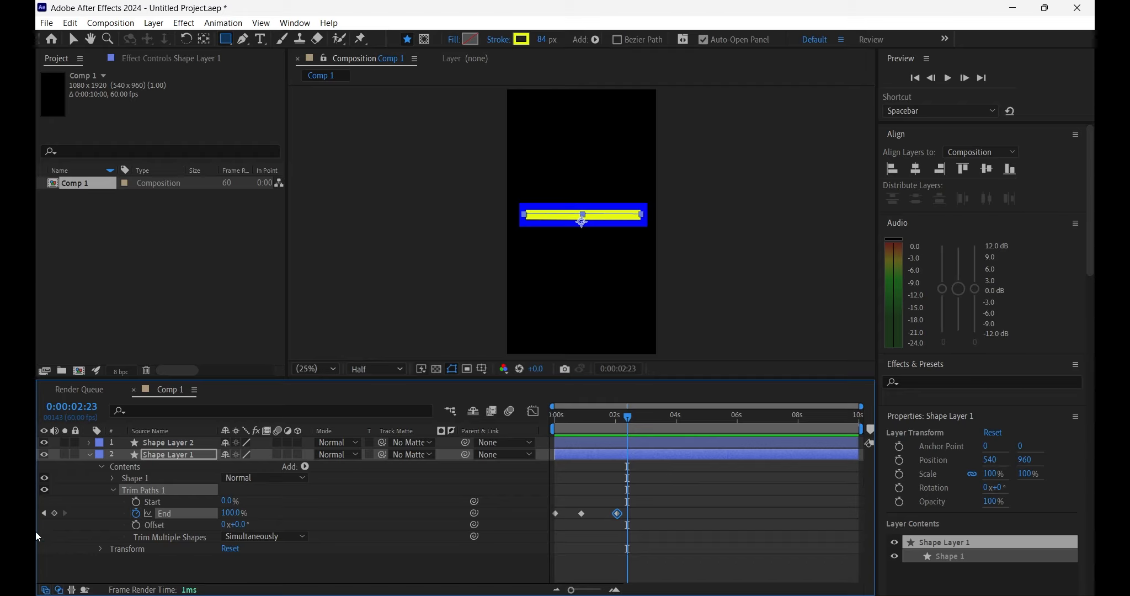
Step: Add a text layer reading "0" below the blue frame, with the time at the first frame
{"action": "left_click", "coordinate": [88, 453]}
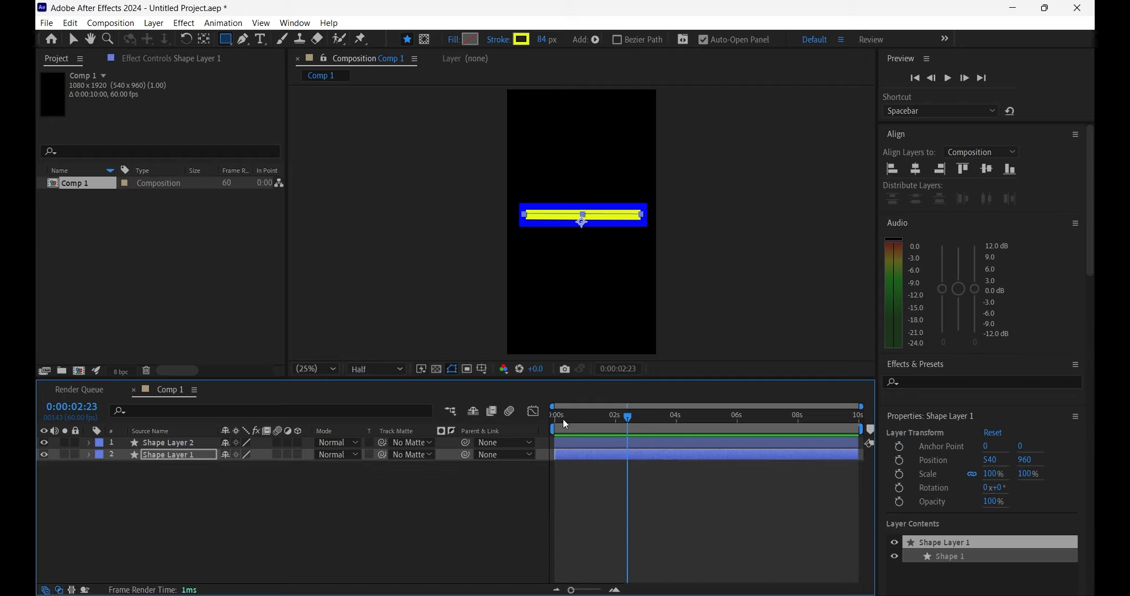
{"action": "left_click_drag", "start_coordinate": [563, 418], "coordinate": [547, 429]}
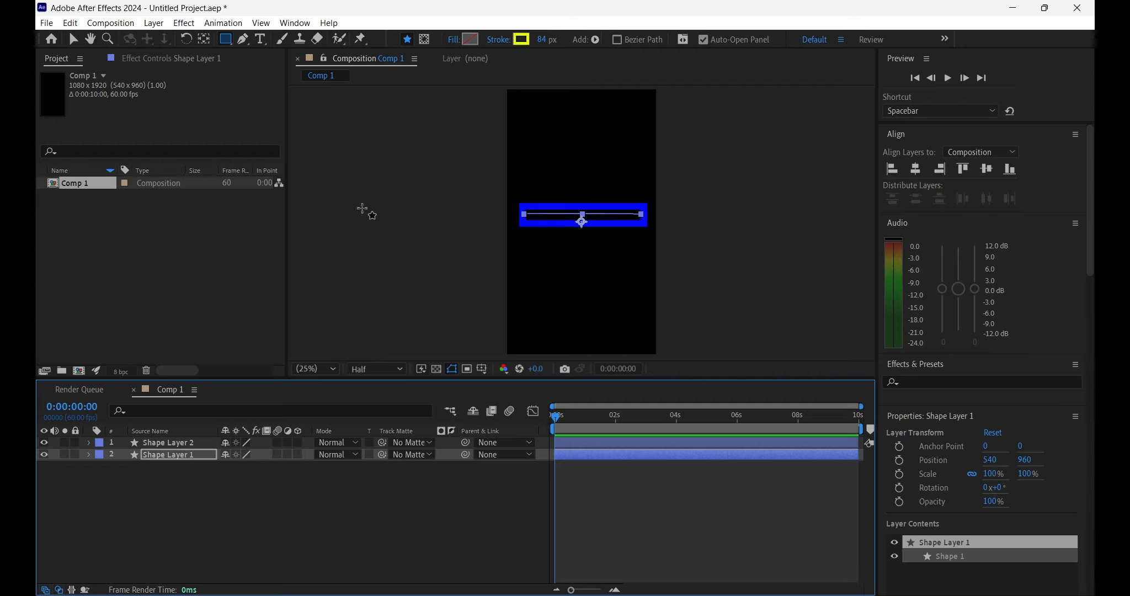
{"action": "left_click", "coordinate": [263, 41]}
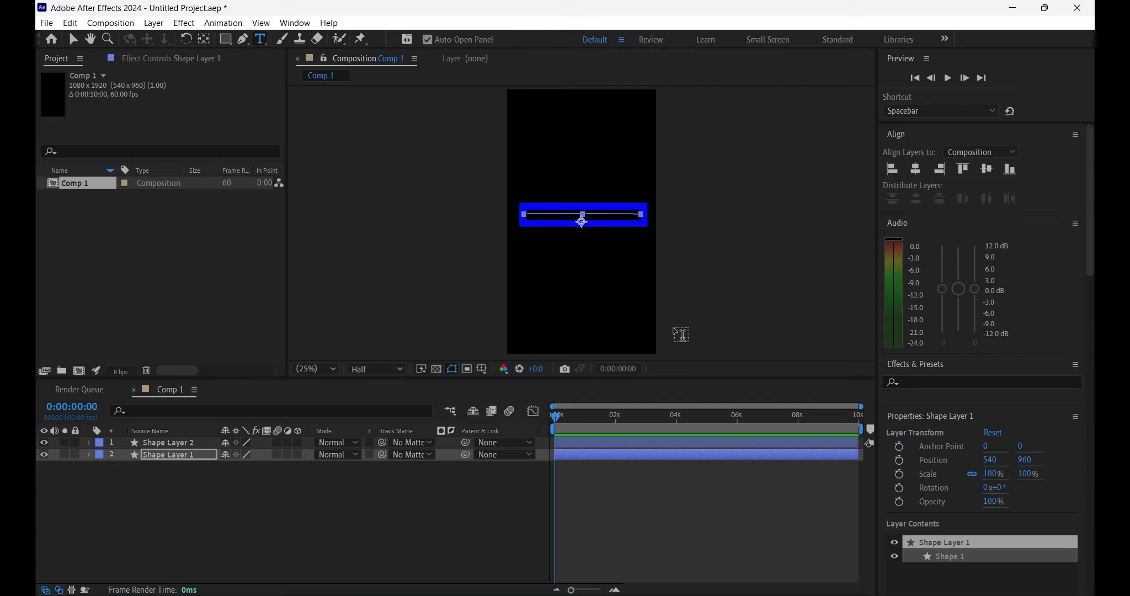
{"action": "left_click", "coordinate": [669, 273]}
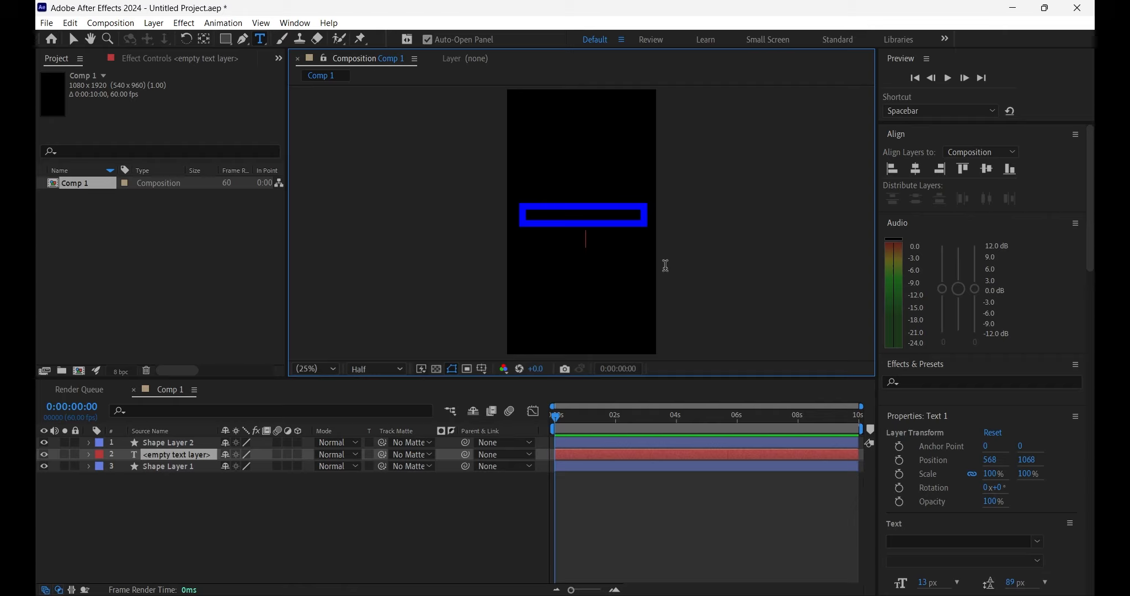
{"action": "type", "text": "0"}
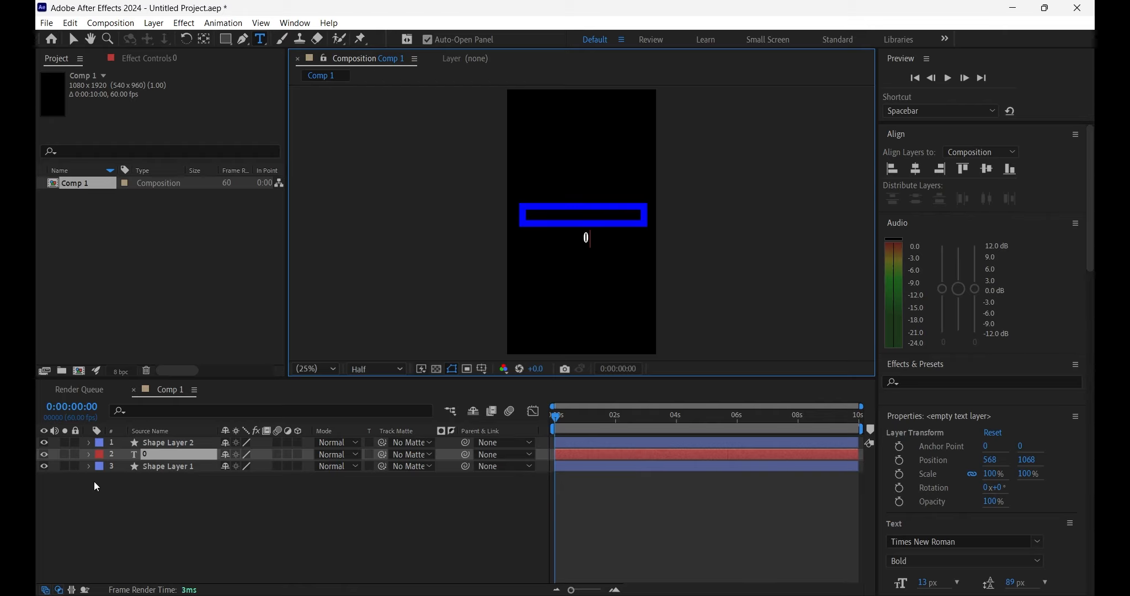
Step: Find the Slider Control effect and apply it to the "0" text layer
{"action": "left_click", "coordinate": [993, 382]}
{"action": "type", "text": "slider"}
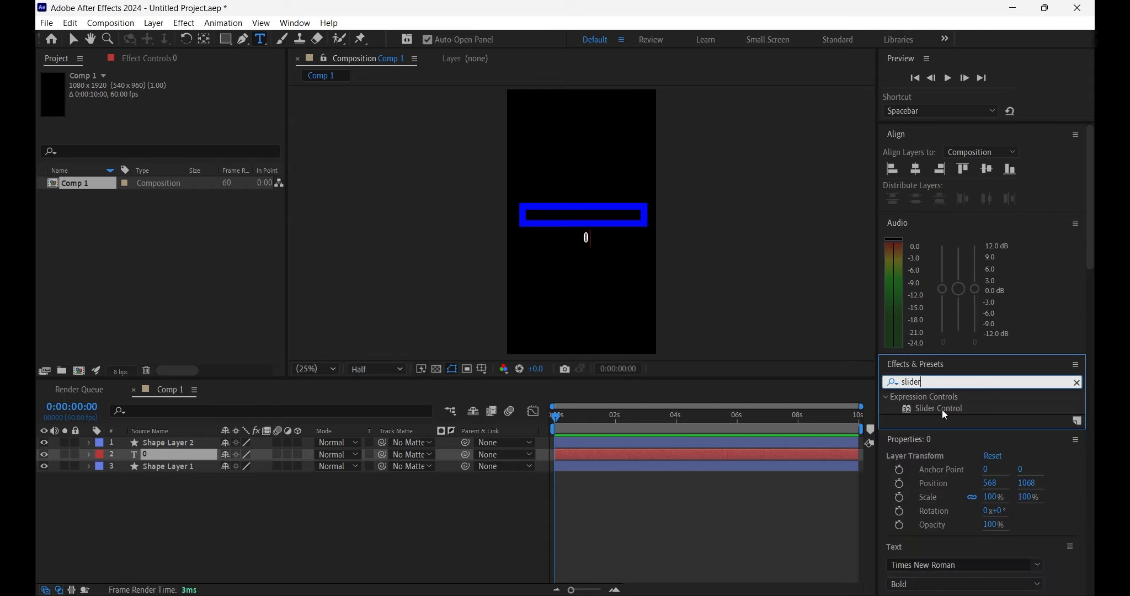
{"action": "left_click_drag", "start_coordinate": [942, 409], "coordinate": [664, 457]}
{"action": "key", "text": "v"}
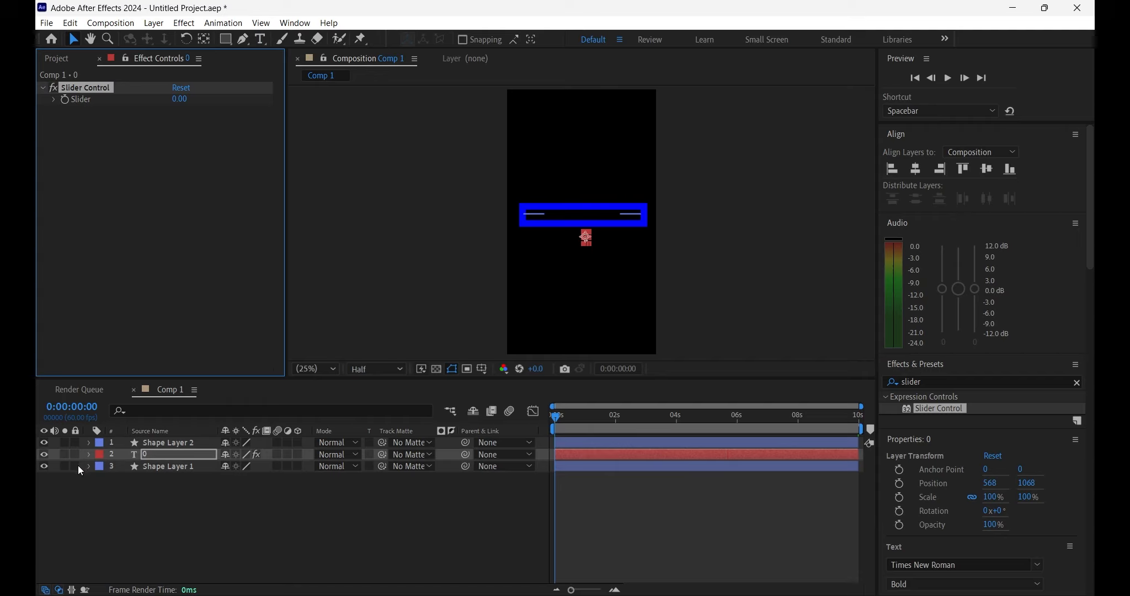
Step: Reveal the text layer's Slider alongside the bar's End keyframes, and keyframe the Slider at 0 on the first frame
{"action": "left_click", "coordinate": [87, 454]}
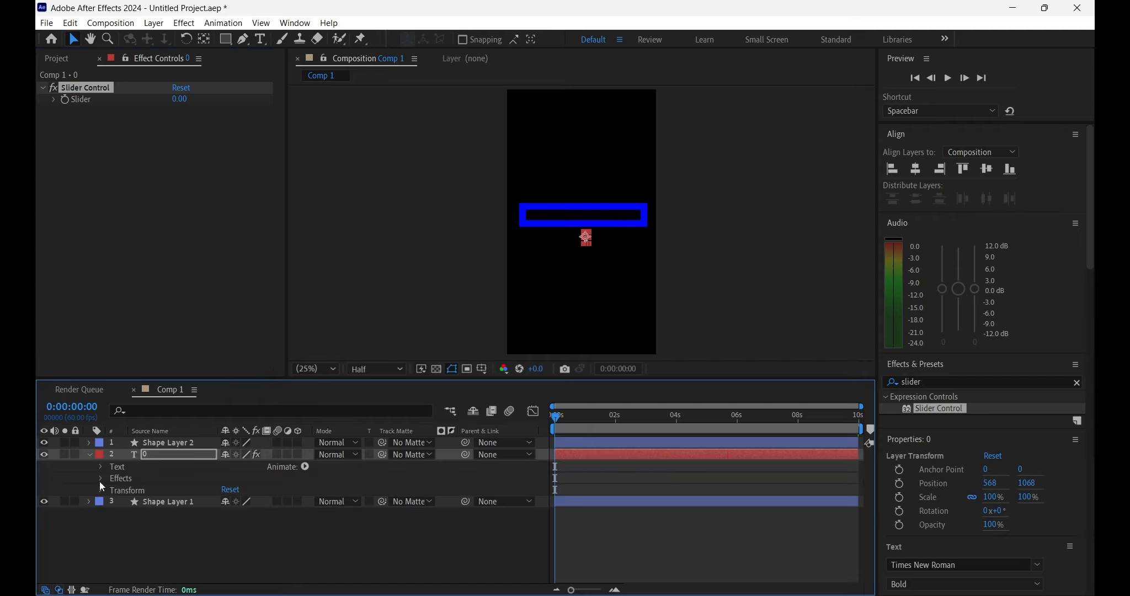
{"action": "left_click", "coordinate": [101, 479]}
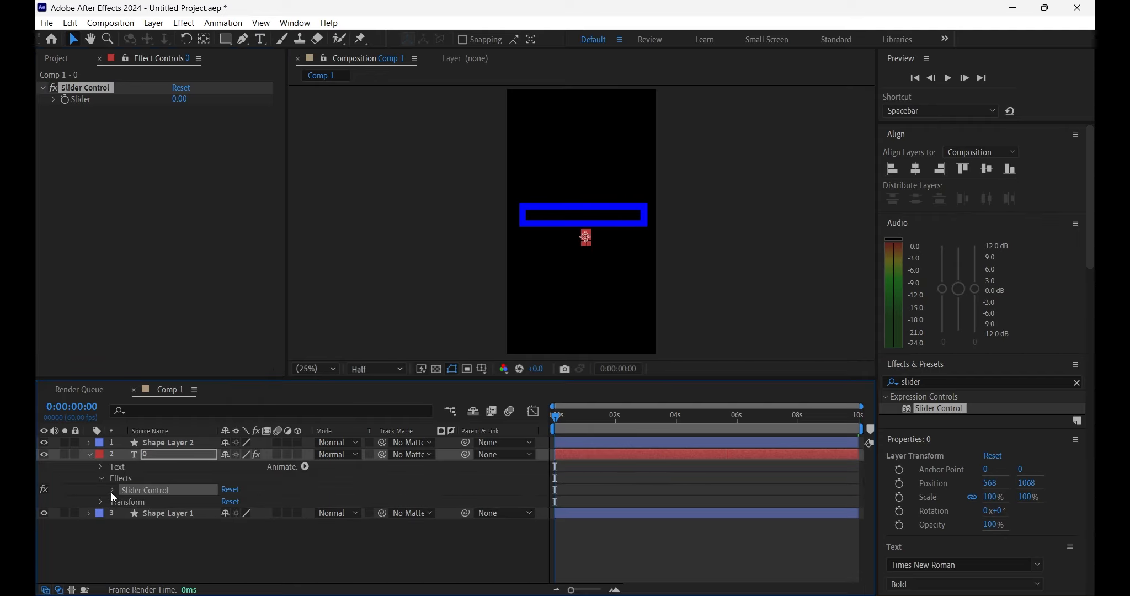
{"action": "left_click", "coordinate": [112, 490]}
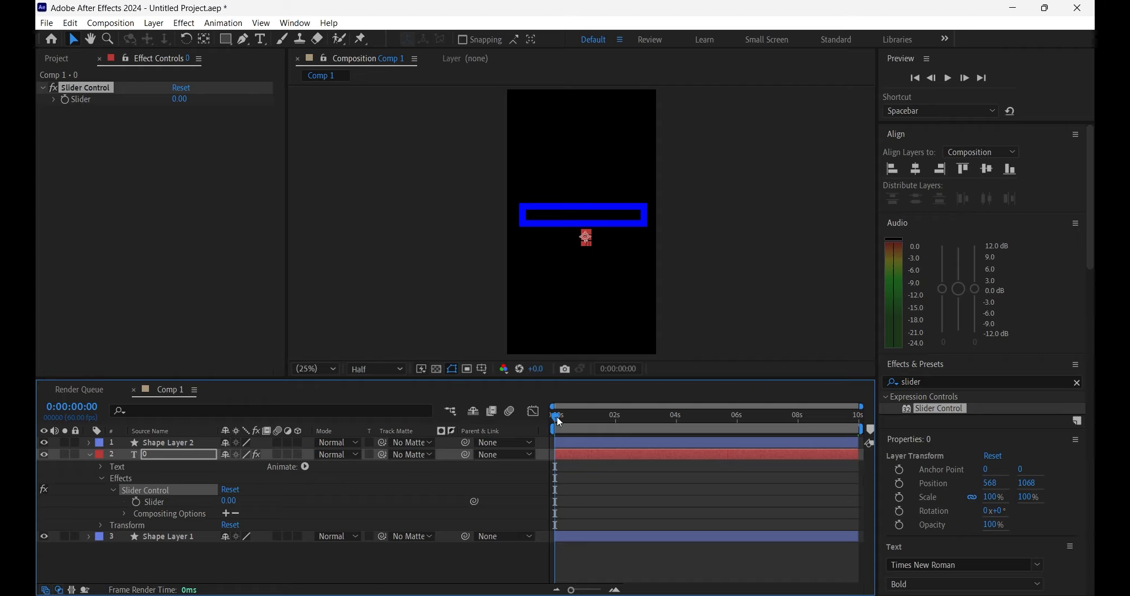
{"action": "left_click", "coordinate": [88, 441]}
{"action": "left_click", "coordinate": [87, 441]}
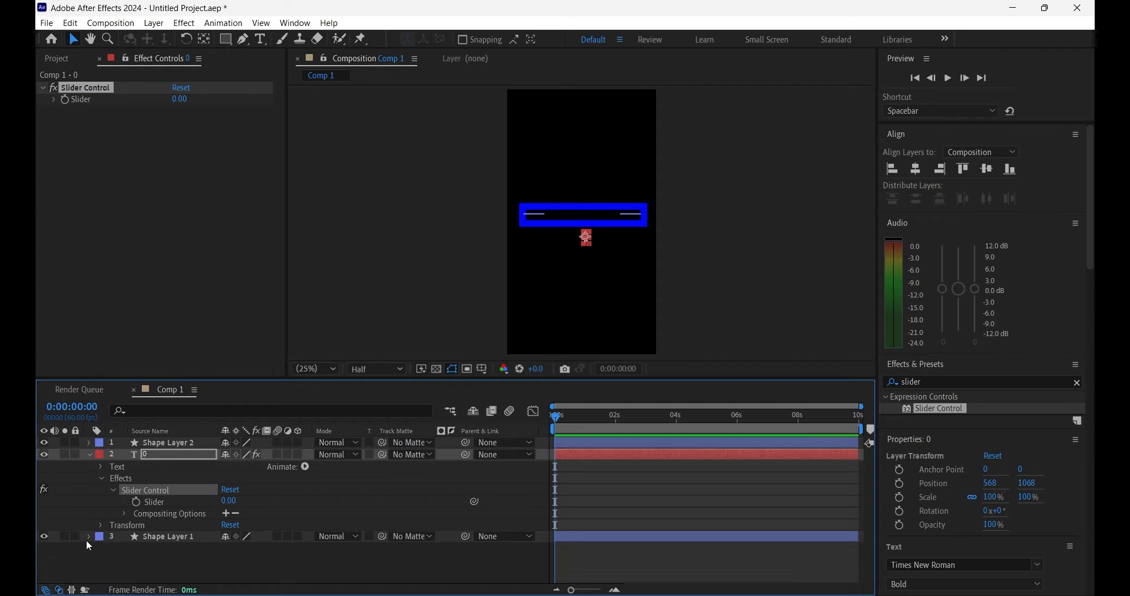
{"action": "left_click", "coordinate": [86, 540]}
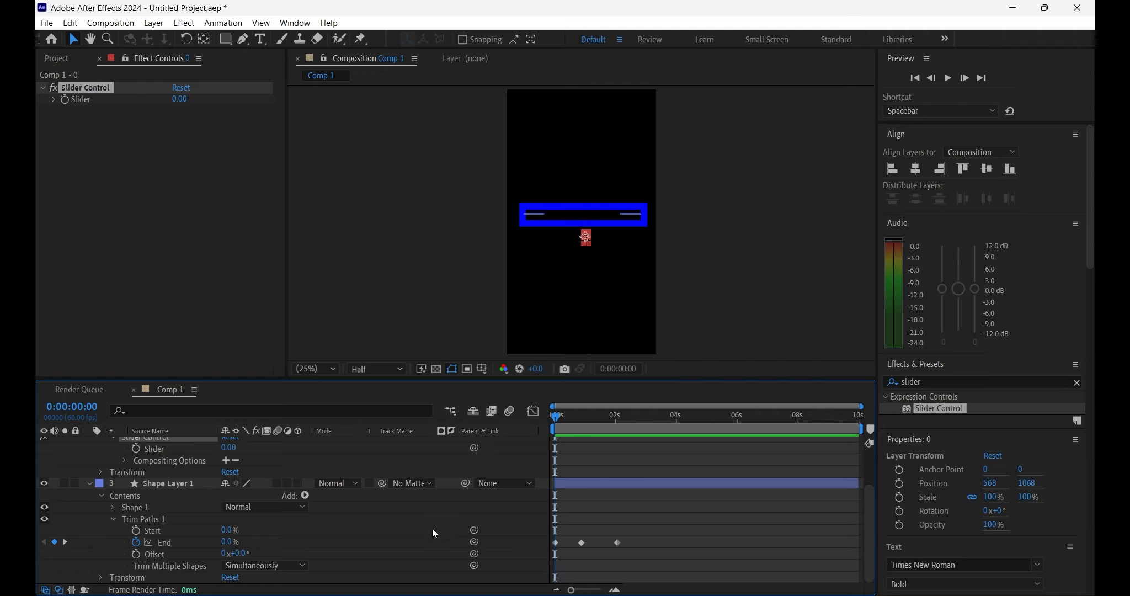
{"action": "scroll", "coordinate": [385, 529], "scroll_direction": "up", "scroll_amount": 2}
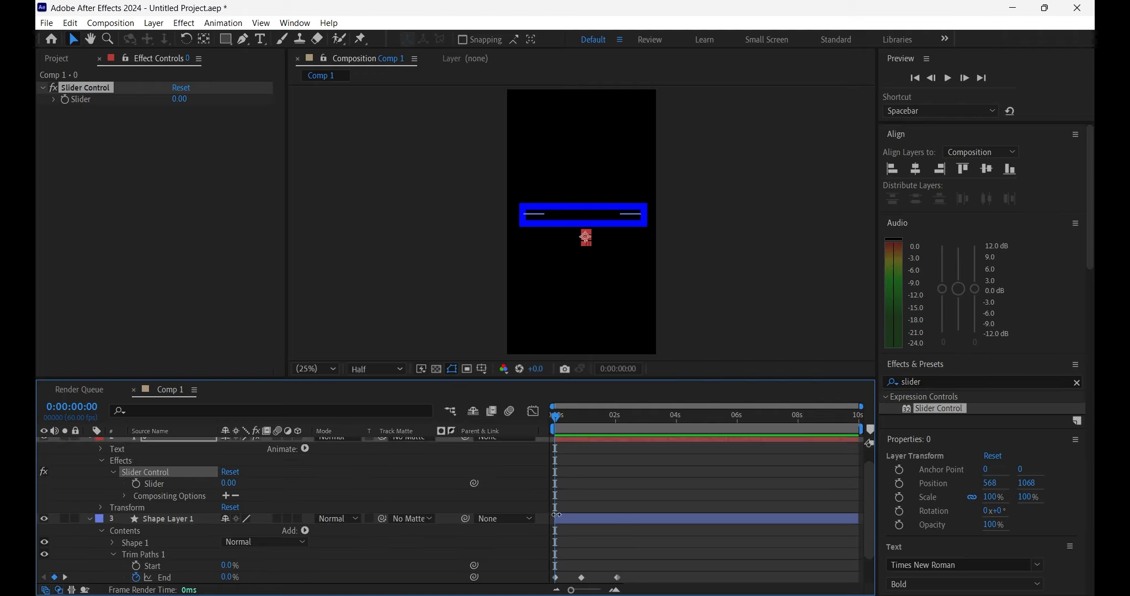
{"action": "left_click", "coordinate": [135, 483]}
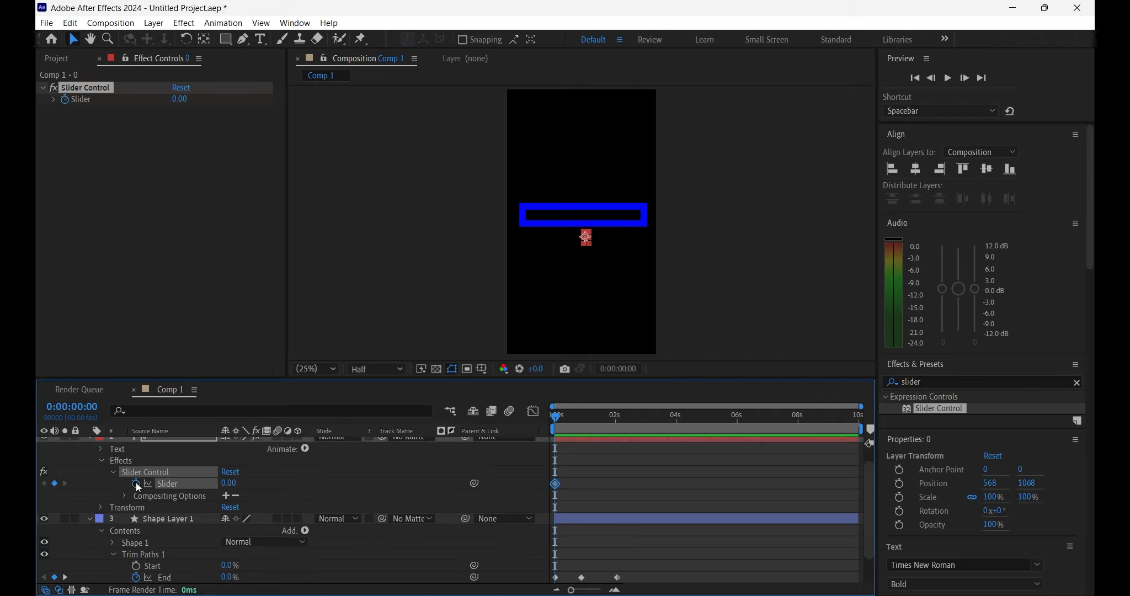
{"action": "left_click", "coordinate": [231, 483]}
{"action": "type", "text": "0"}
{"action": "key", "text": "Return"}
Step: Keyframe the text layer's Slider at 100 at 0:00:02:02, in line with the bar's last End keyframe
{"action": "left_click_drag", "start_coordinate": [554, 422], "coordinate": [616, 478]}
{"action": "left_click", "coordinate": [227, 482]}
{"action": "type", "text": "100"}
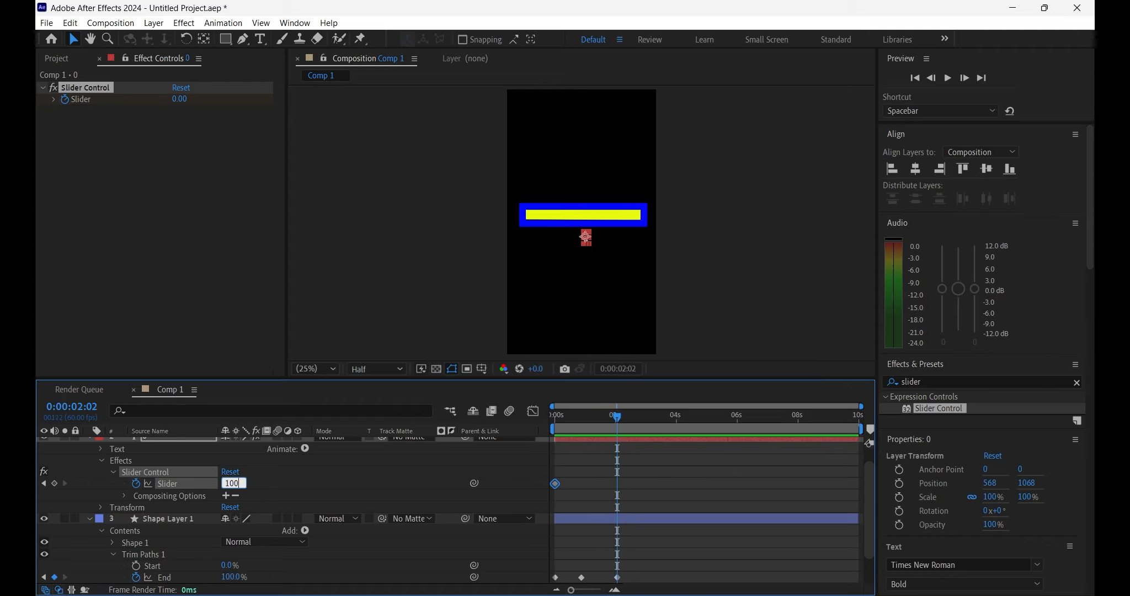
{"action": "key", "text": "Return"}
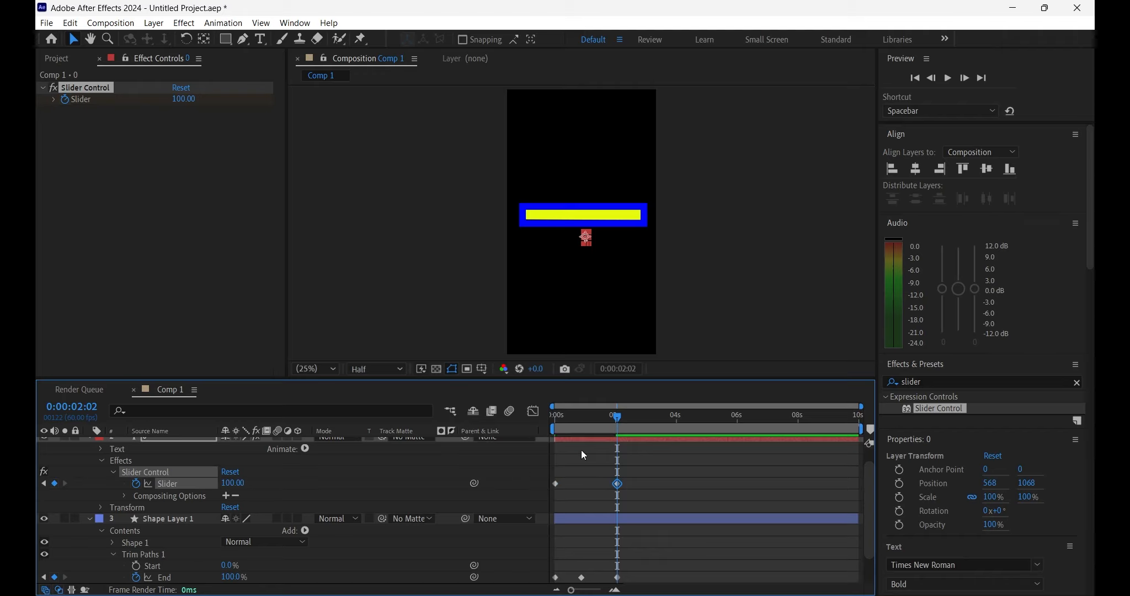
Step: Preview the bar animation from the first frame and check how the Slider value advances over time
{"action": "left_click_drag", "start_coordinate": [617, 417], "coordinate": [520, 415]}
{"action": "key", "text": "space"}
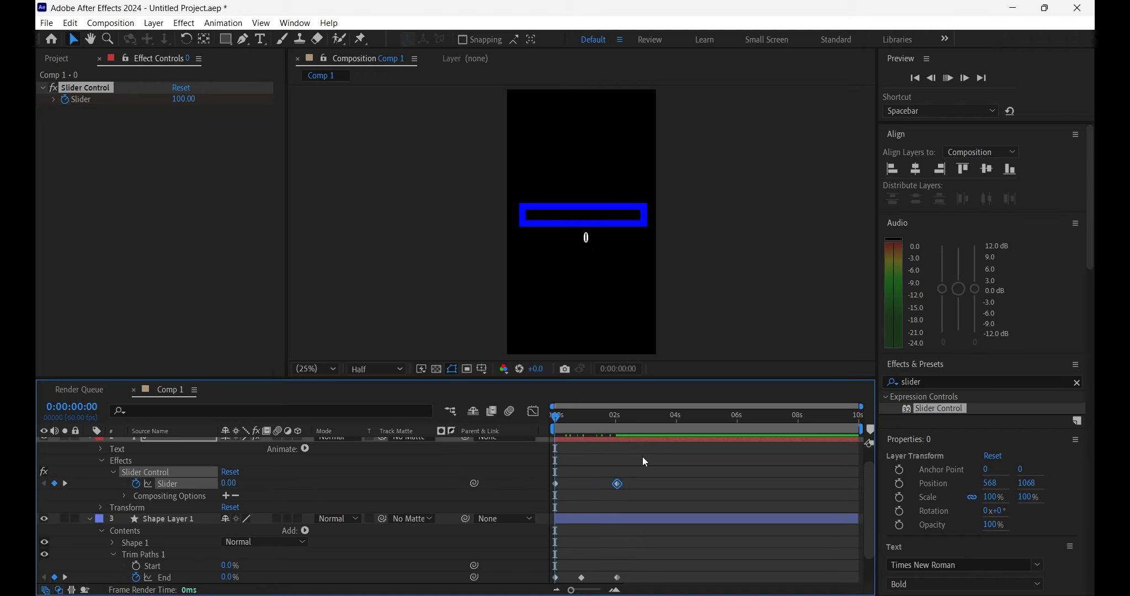
{"action": "key", "text": "space"}
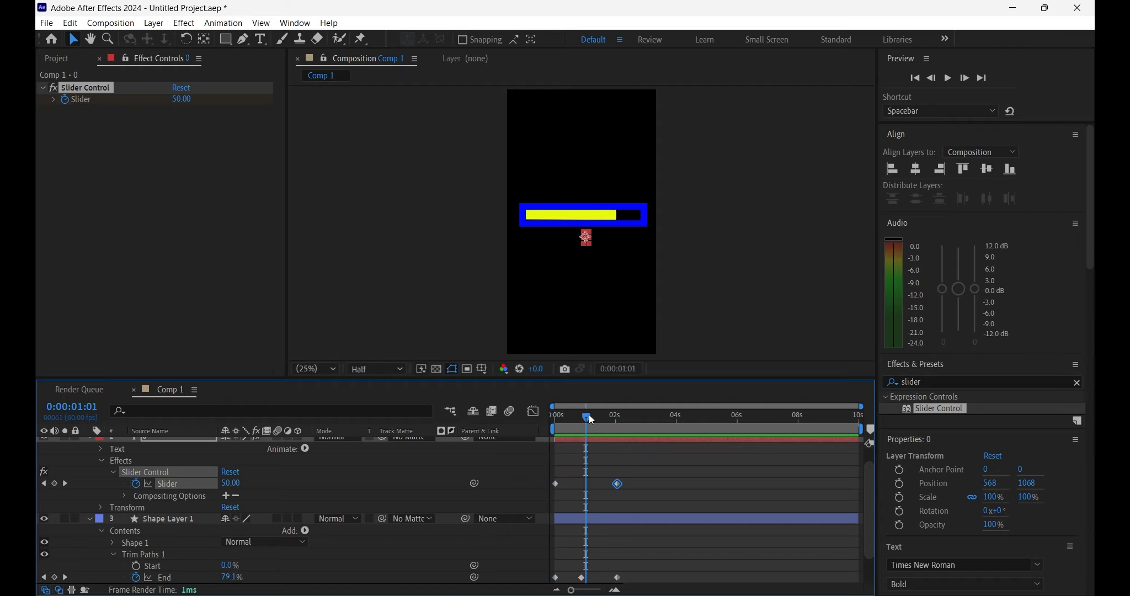
{"action": "key", "text": "shift+Page_Down"}
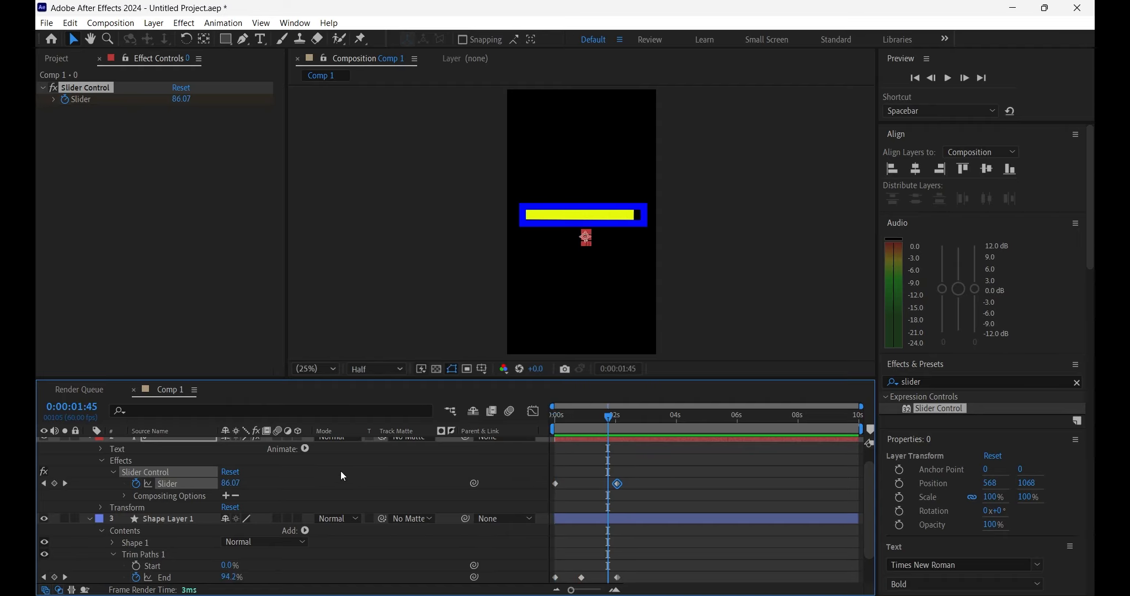
Step: Reveal the text layer's Source Text property and link it to the Slider of its Slider Control effect
{"action": "scroll", "coordinate": [341, 470], "scroll_direction": "up", "scroll_amount": 1}
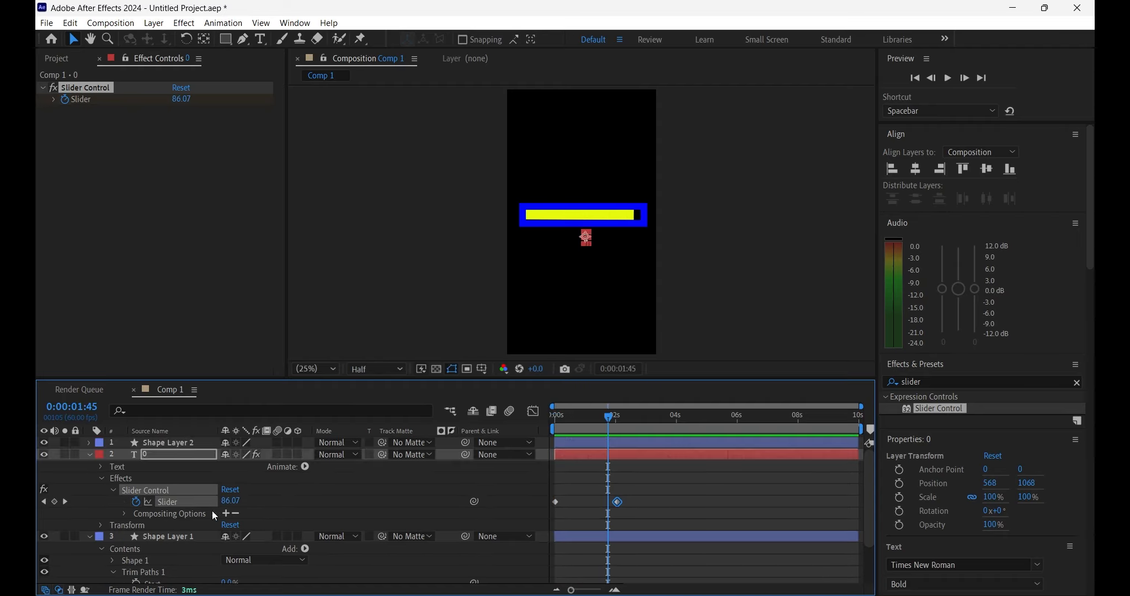
{"action": "left_click", "coordinate": [101, 467]}
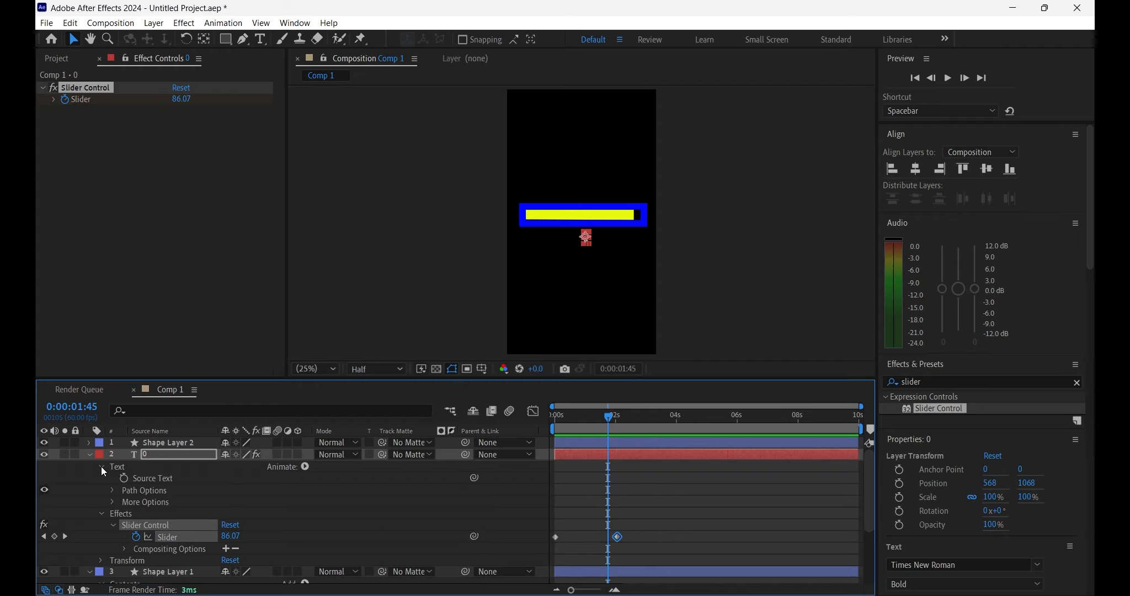
{"action": "scroll", "coordinate": [266, 495], "scroll_direction": "down", "scroll_amount": 2}
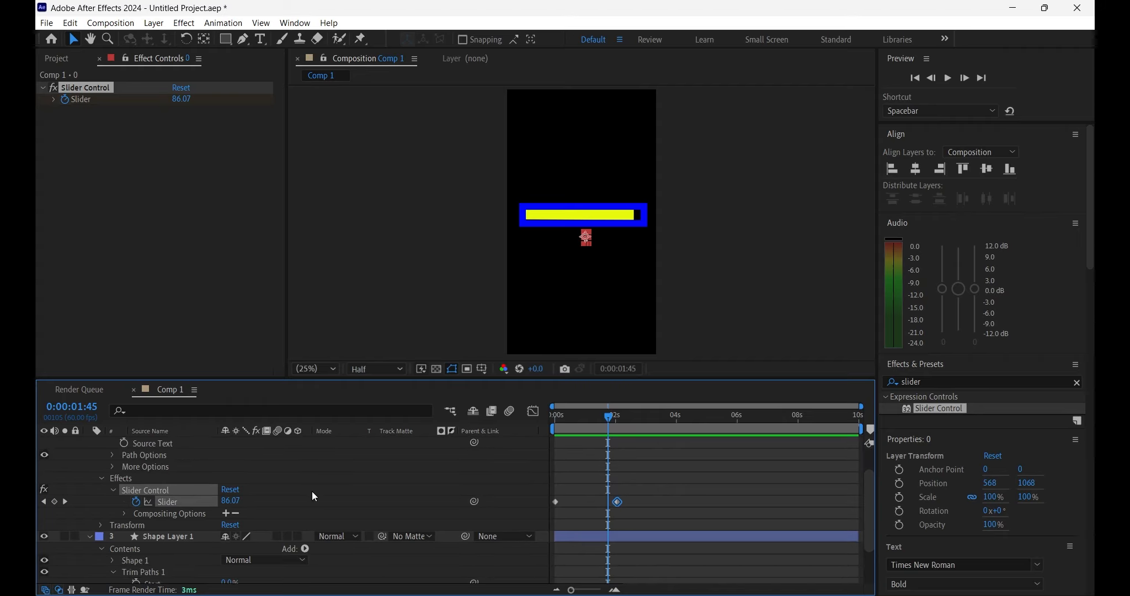
{"action": "scroll", "coordinate": [323, 493], "scroll_direction": "up", "scroll_amount": 2}
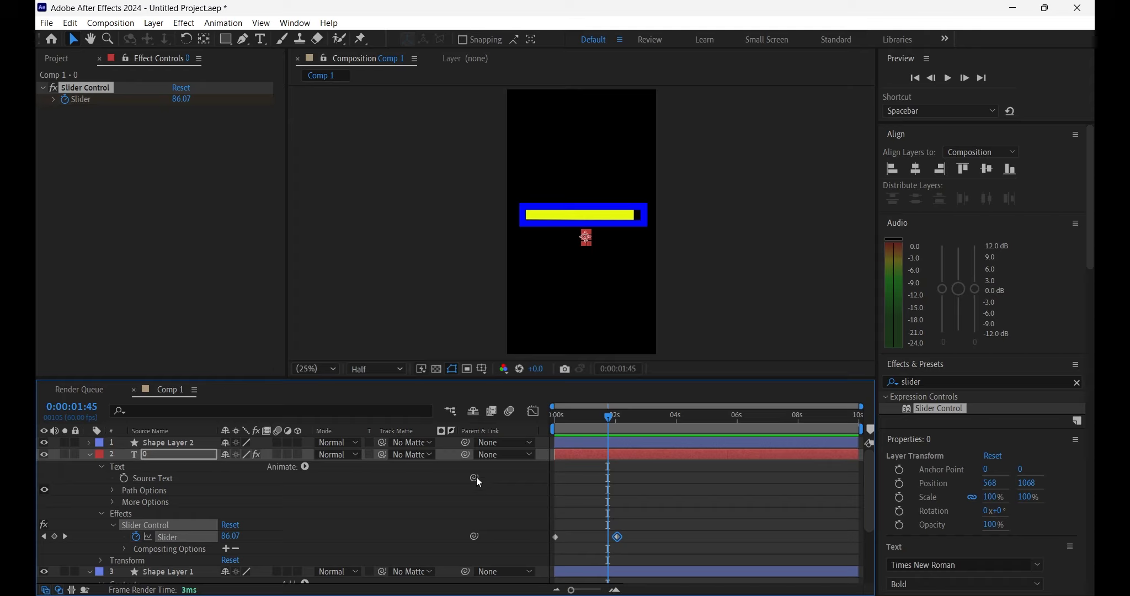
{"action": "left_click_drag", "start_coordinate": [472, 478], "coordinate": [165, 541]}
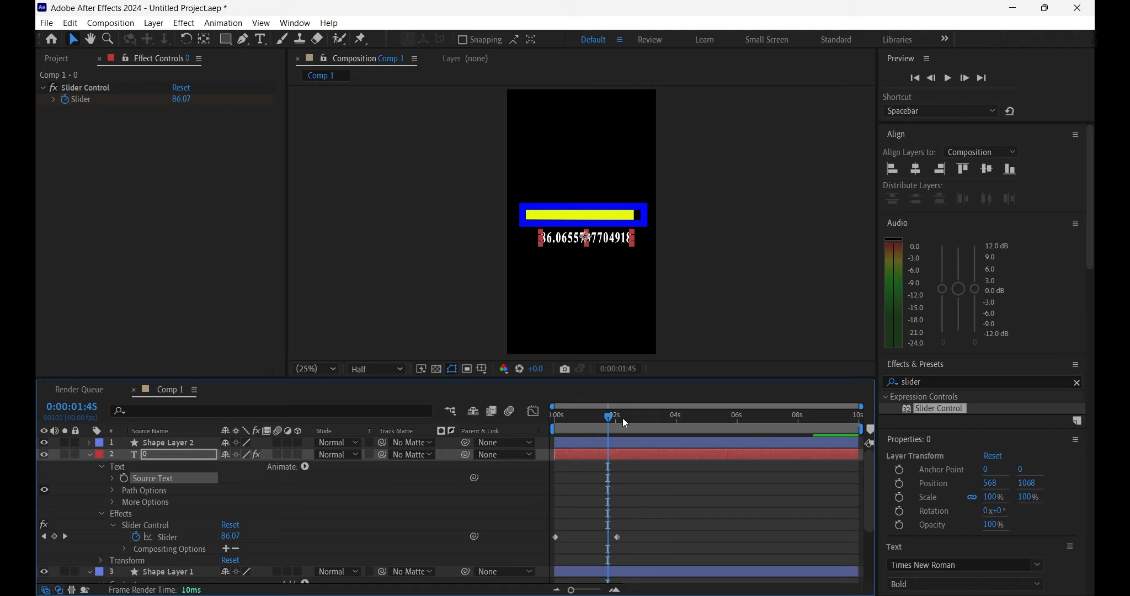
Step: Preview the linked number counting alongside the bar from the first frame
{"action": "left_click_drag", "start_coordinate": [611, 416], "coordinate": [507, 429]}
{"action": "key", "text": "space"}
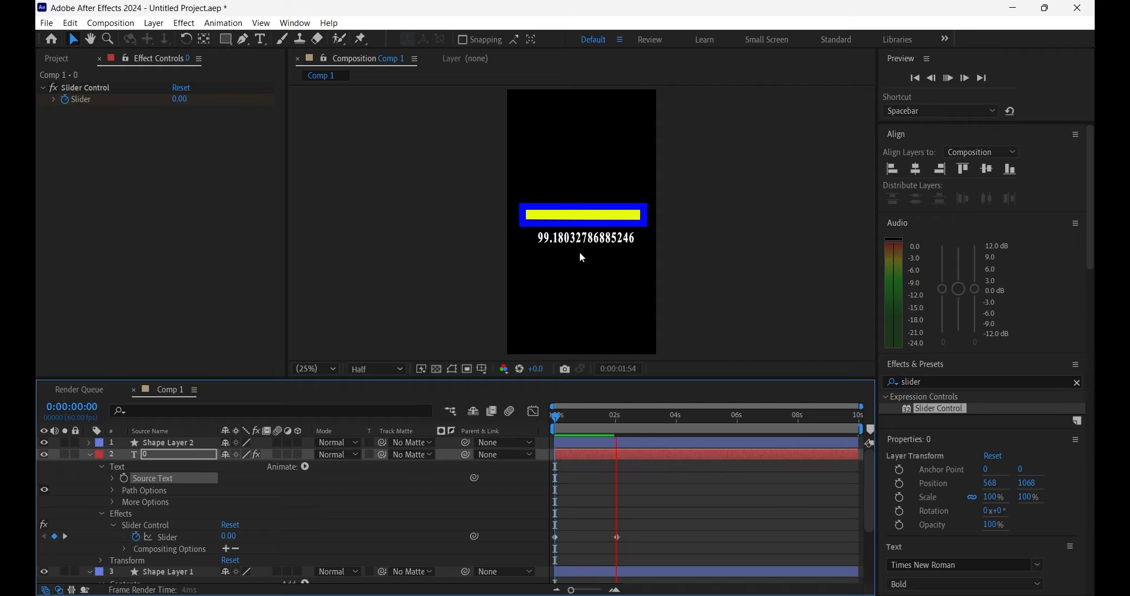
{"action": "key", "text": "space"}
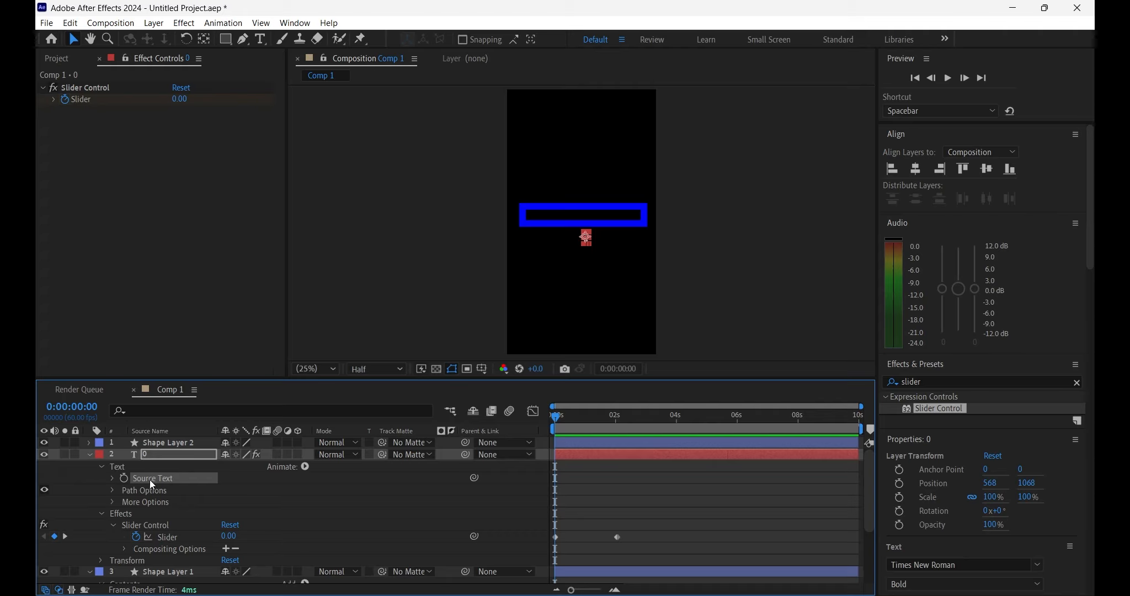
Step: Extend the Source Text expression with a second line reading .value.toFixed(0) + "%" after effect("Slider Control")("Slider")
{"action": "left_click", "coordinate": [112, 478]}
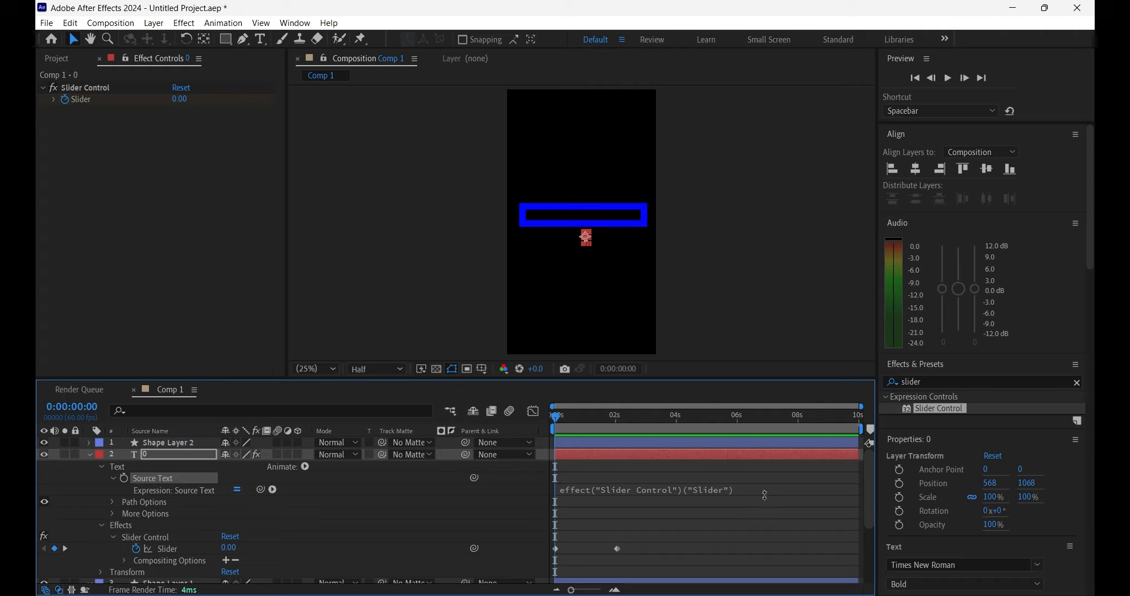
{"action": "left_click", "coordinate": [735, 488]}
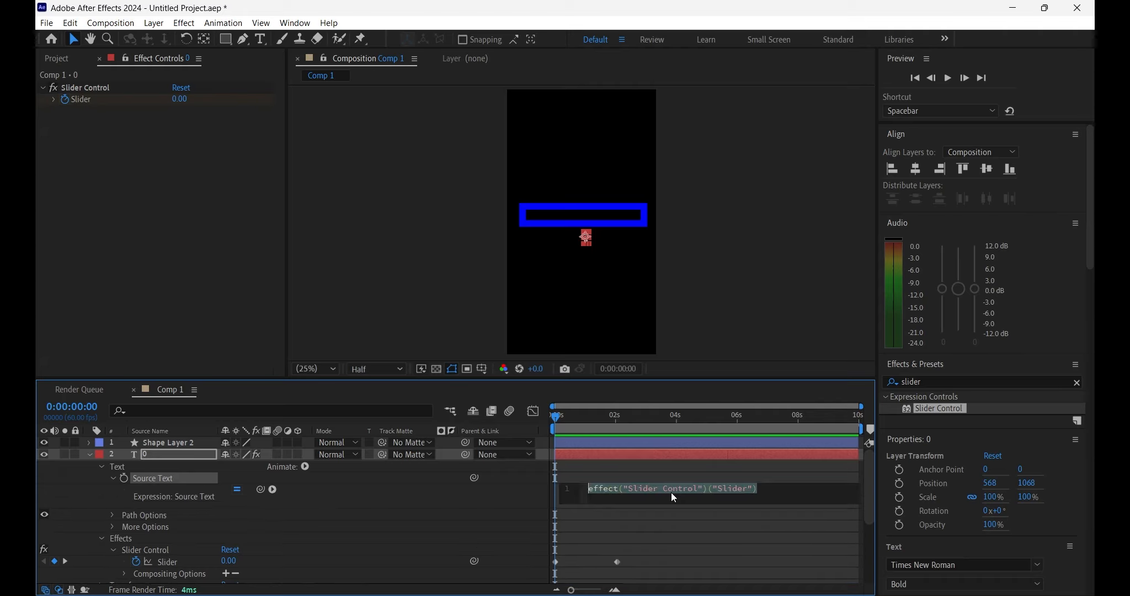
{"action": "left_click", "coordinate": [764, 488]}
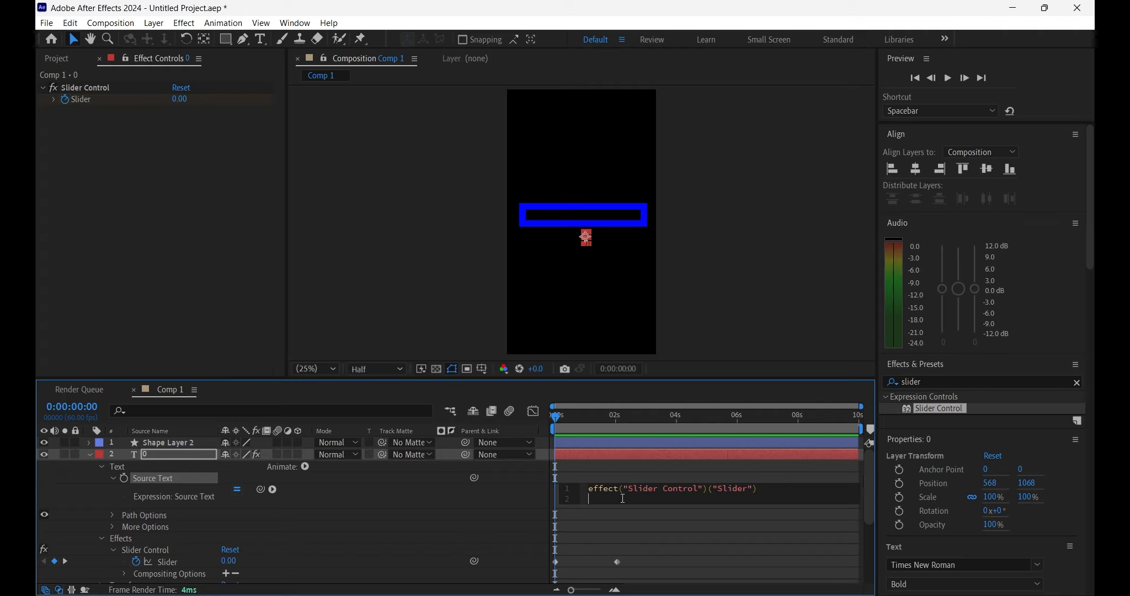
{"action": "type", "text": ".value"}
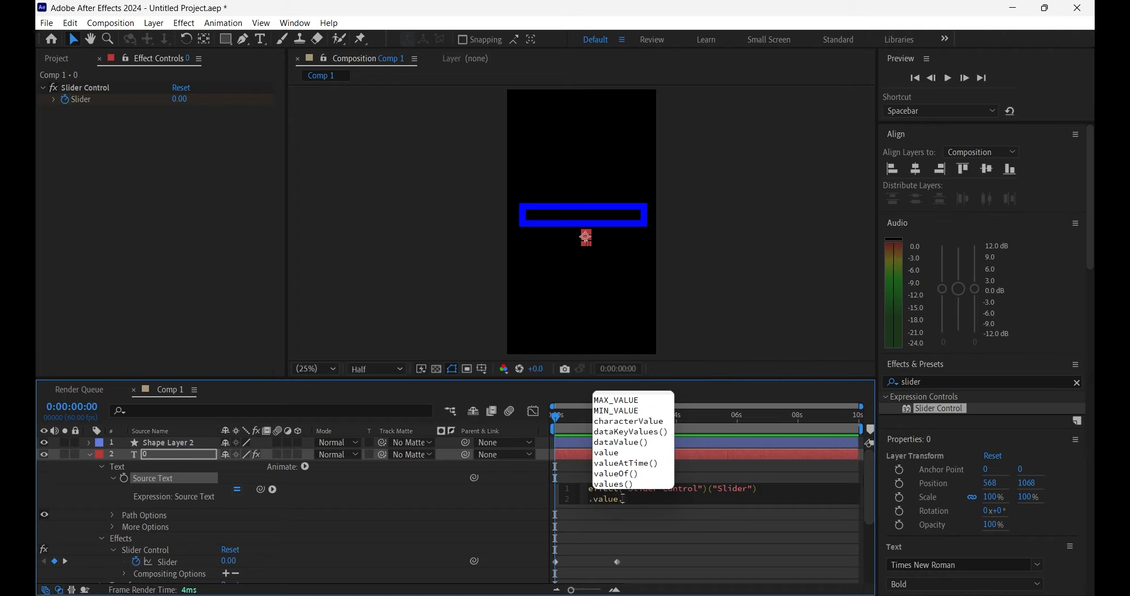
{"action": "type", "text": ".to"}
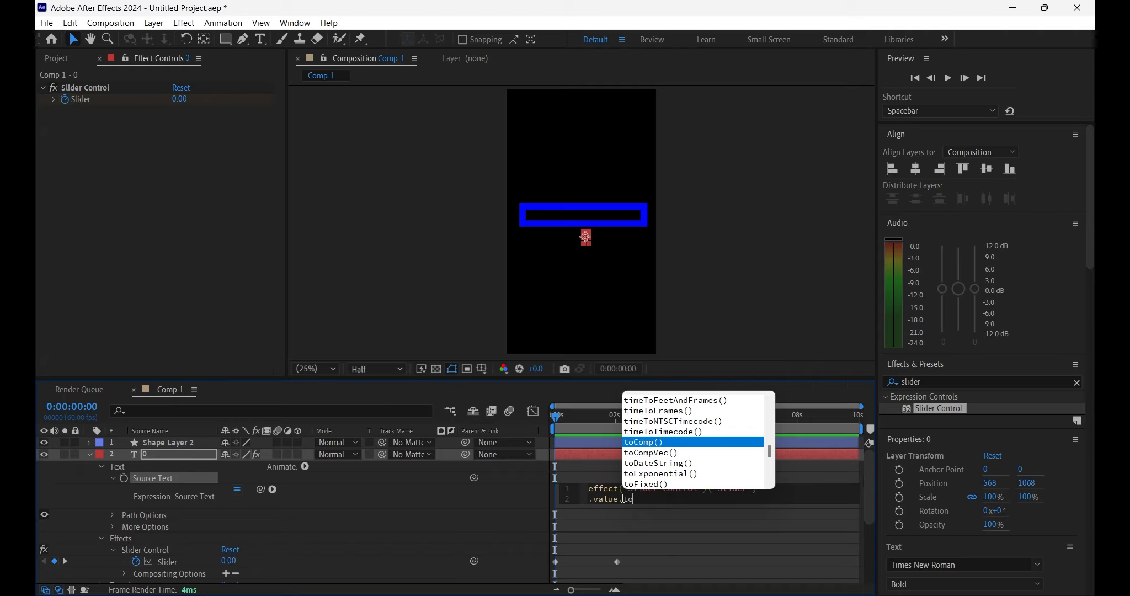
{"action": "type", "text": "F"}
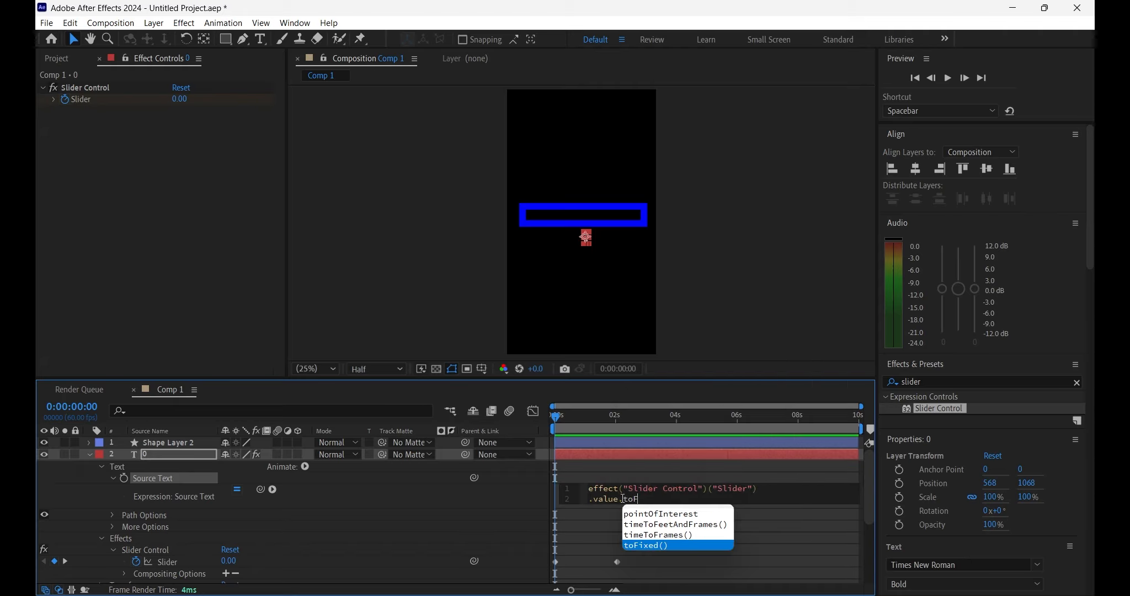
{"action": "type", "text": "ix"}
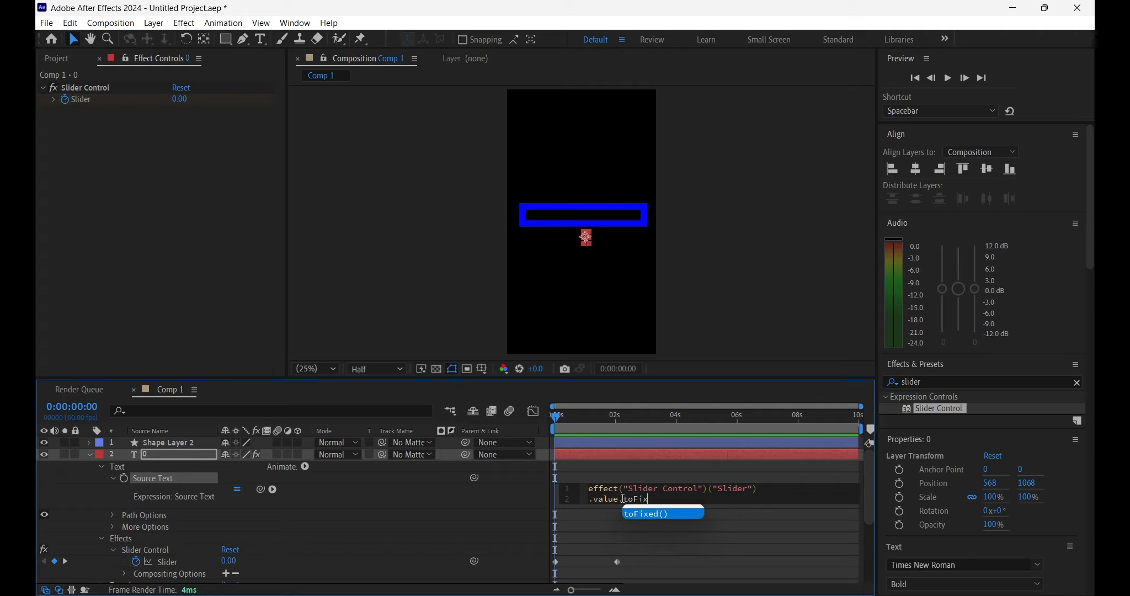
{"action": "type", "text": "ed(0"}
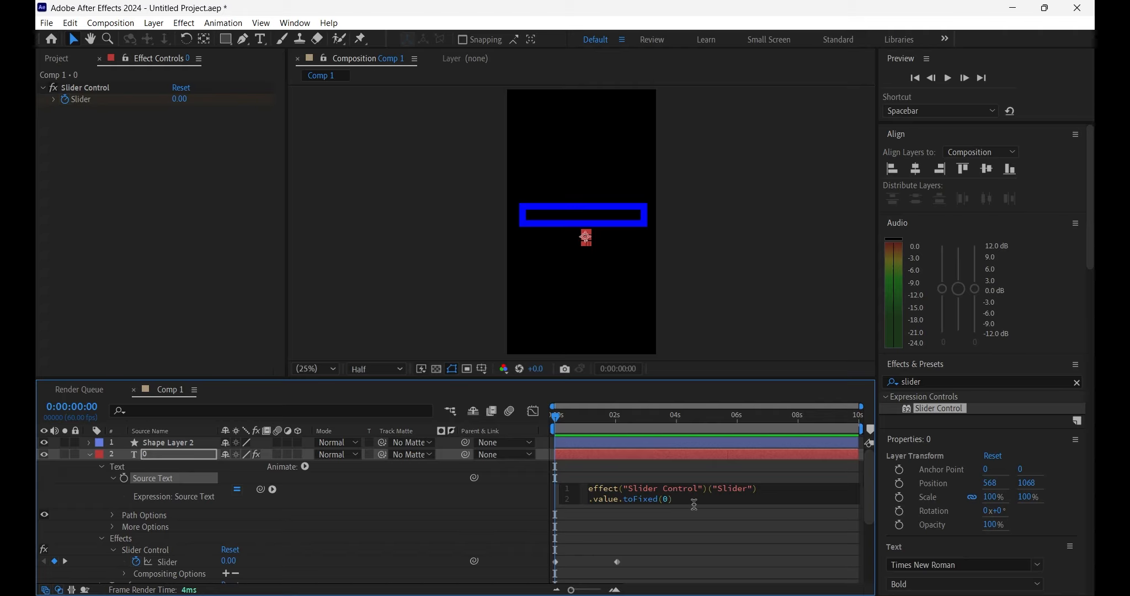
{"action": "type", "text": "+ \"%"}
{"action": "left_click", "coordinate": [700, 533]}
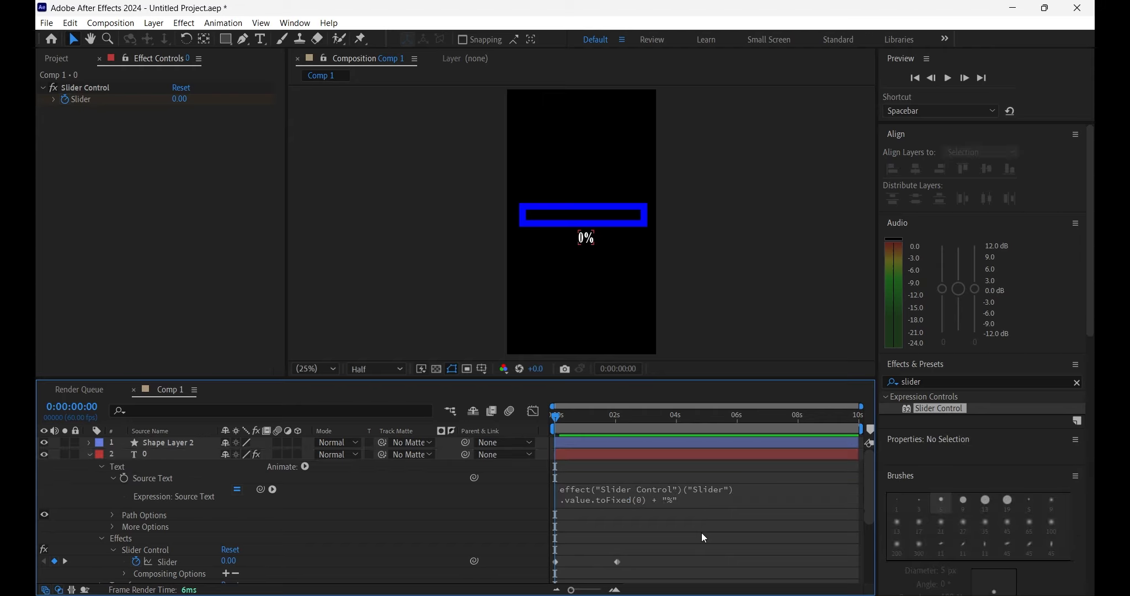
Step: Preview the whole-number percentage counter with the filling bar from the first frame
{"action": "left_click_drag", "start_coordinate": [561, 416], "coordinate": [551, 435]}
{"action": "key", "text": "space"}
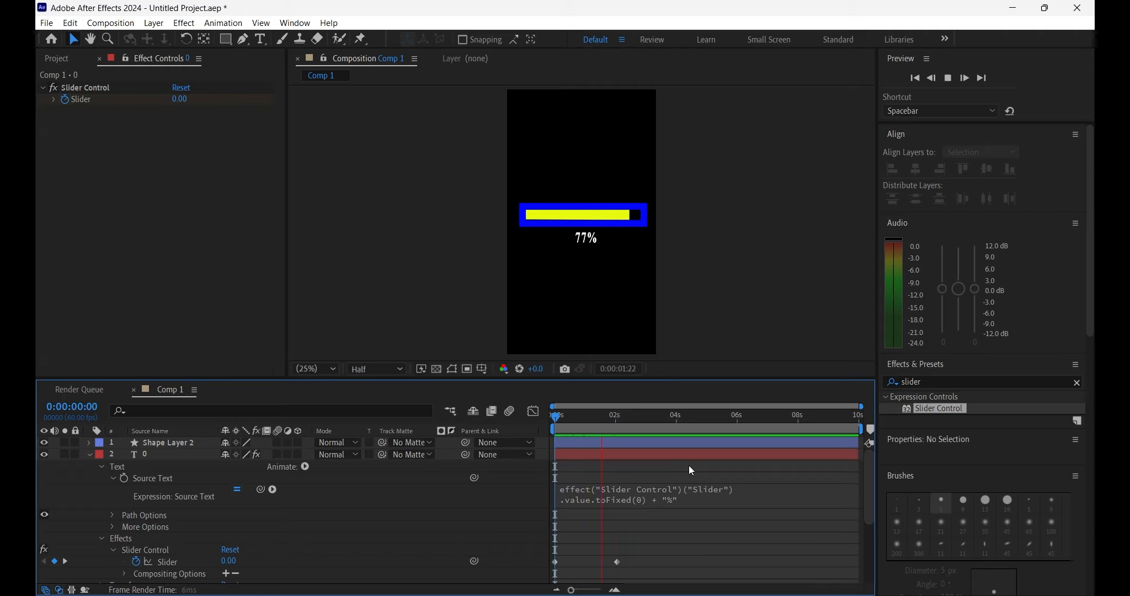
{"action": "key", "text": "space"}
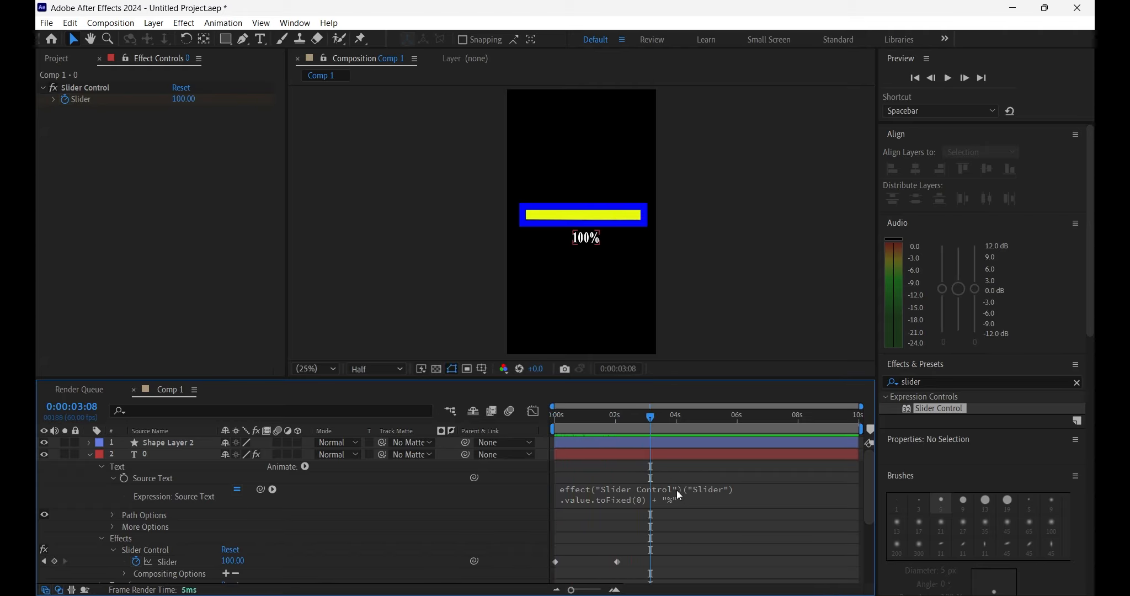
{"action": "left_click_drag", "start_coordinate": [650, 417], "coordinate": [645, 415]}
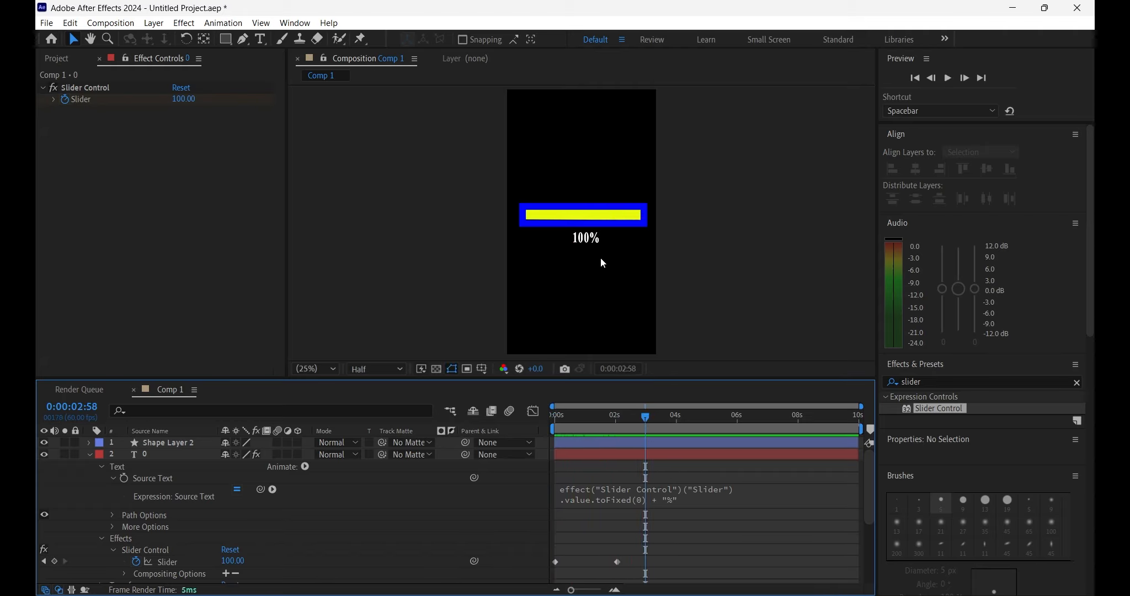
Step: Remove the + "%" part from the Source Text expression so that its second line ends at .value.toFixed(0)
{"action": "left_click", "coordinate": [677, 500]}
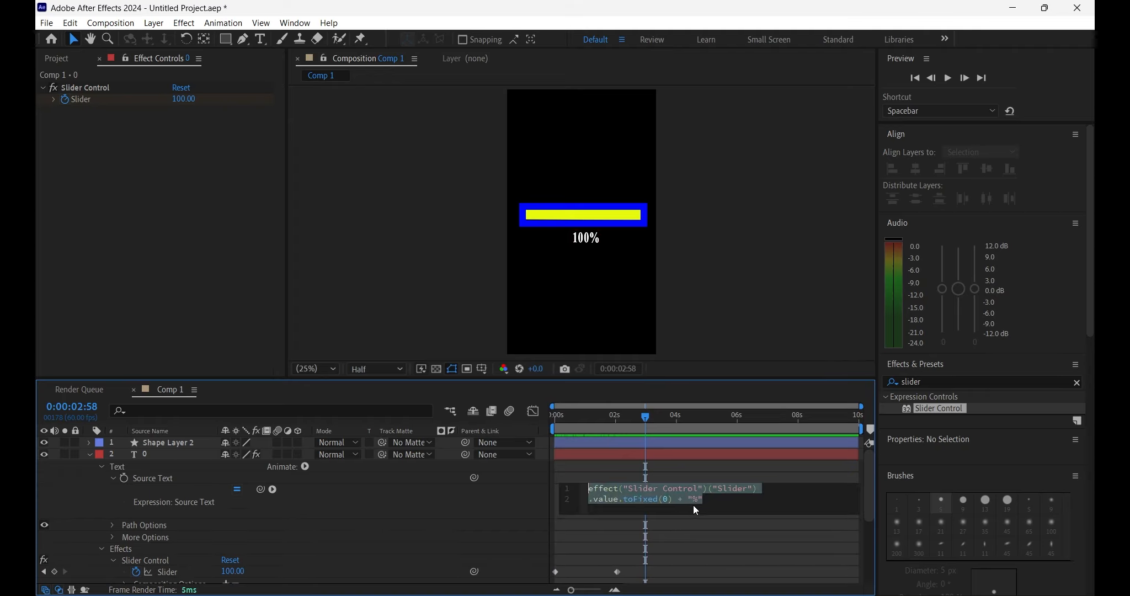
{"action": "left_click", "coordinate": [710, 500]}
{"action": "key", "text": "BackSpace"}
{"action": "key", "text": "BackSpace"}
{"action": "key", "text": "BackSpace"}
{"action": "key", "text": "BackSpace"}
{"action": "key", "text": "BackSpace"}
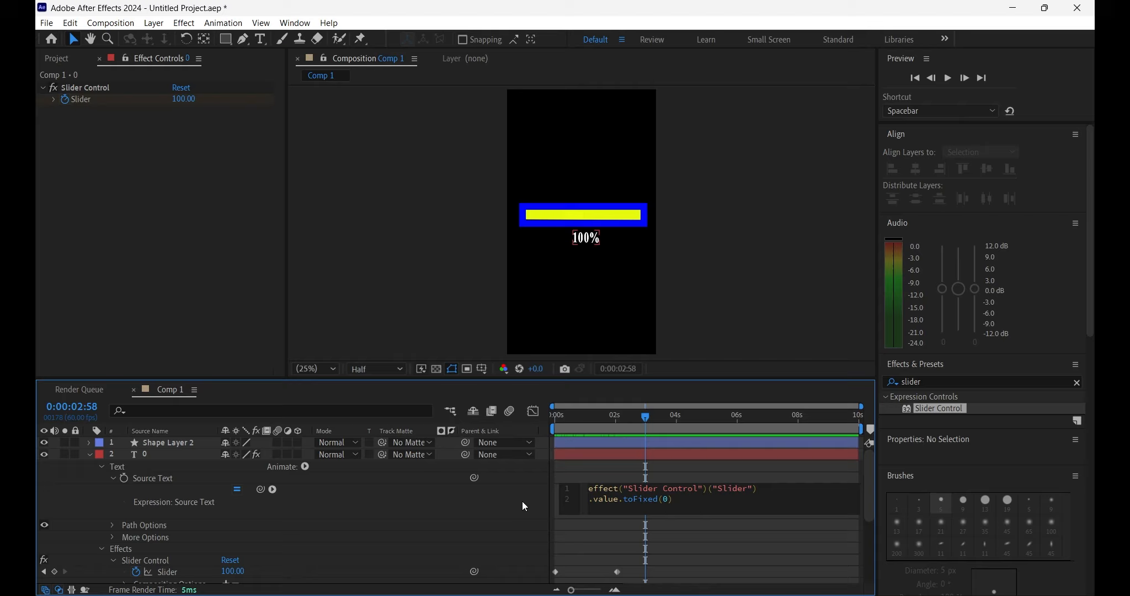
Step: Apply the edited expression and preview the counter without the percent sign from 0:00:01:20 and from 0:00:00:18
{"action": "left_click", "coordinate": [596, 417]}
{"action": "key", "text": "space"}
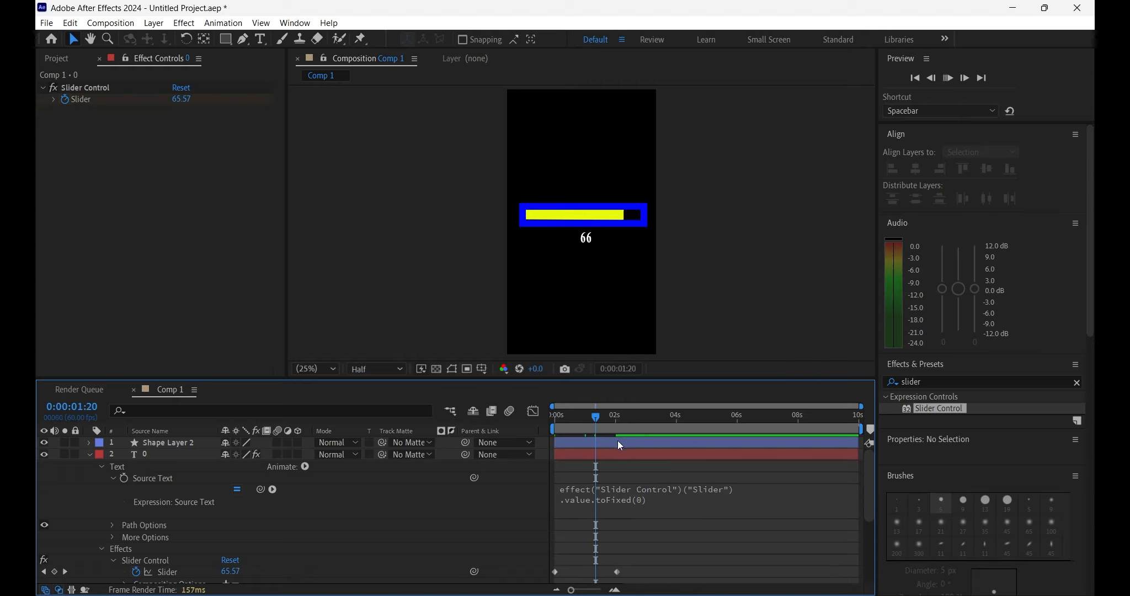
{"action": "key", "text": "space"}
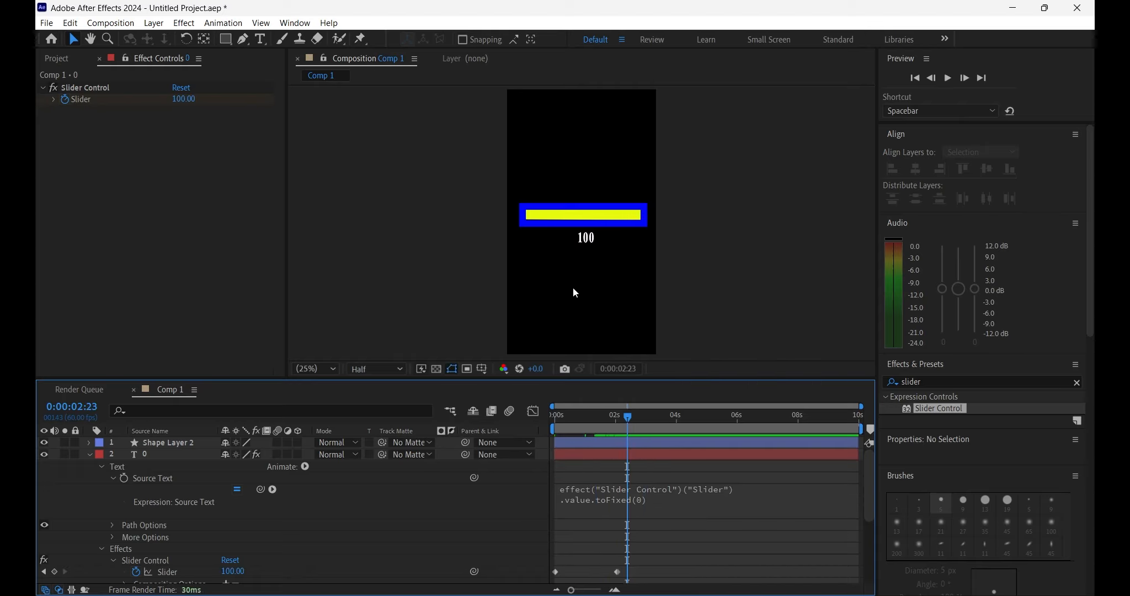
{"action": "left_click", "coordinate": [563, 428]}
{"action": "key", "text": "space"}
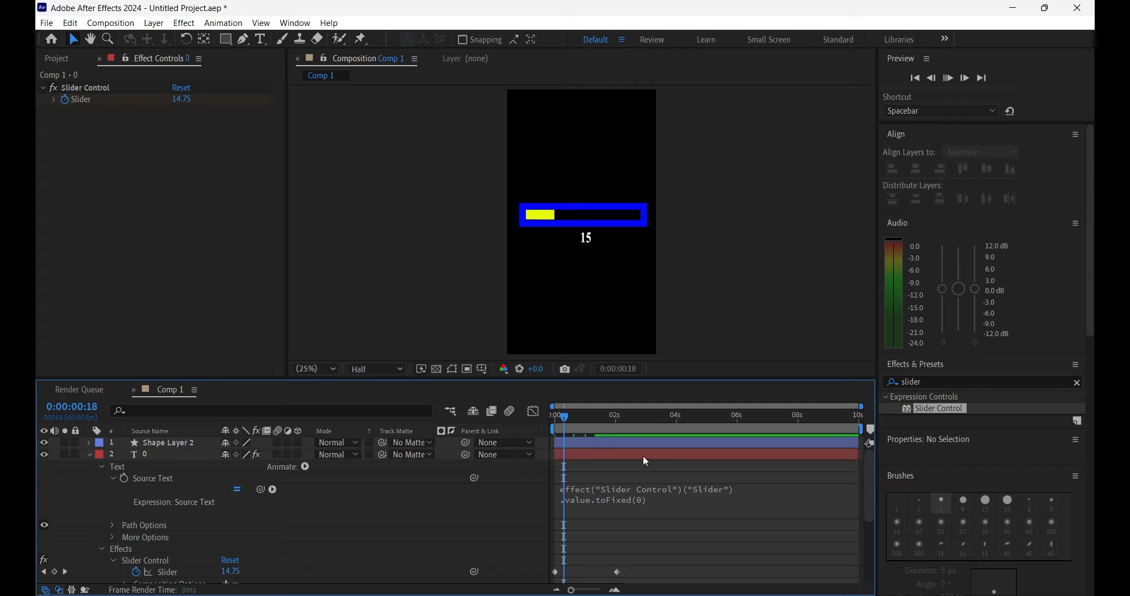
{"action": "key", "text": "space"}
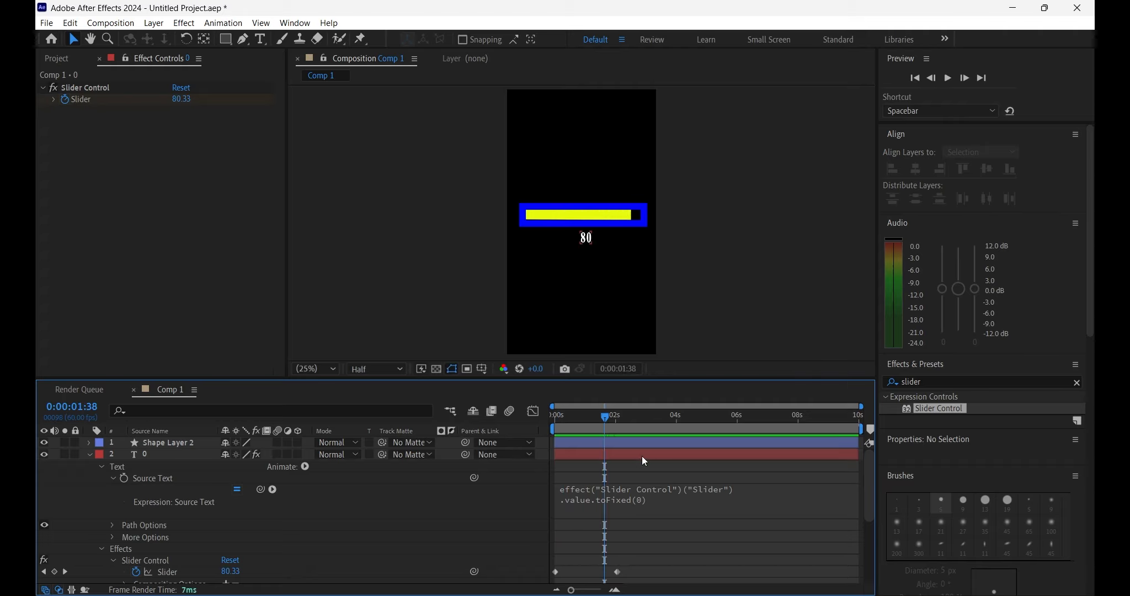